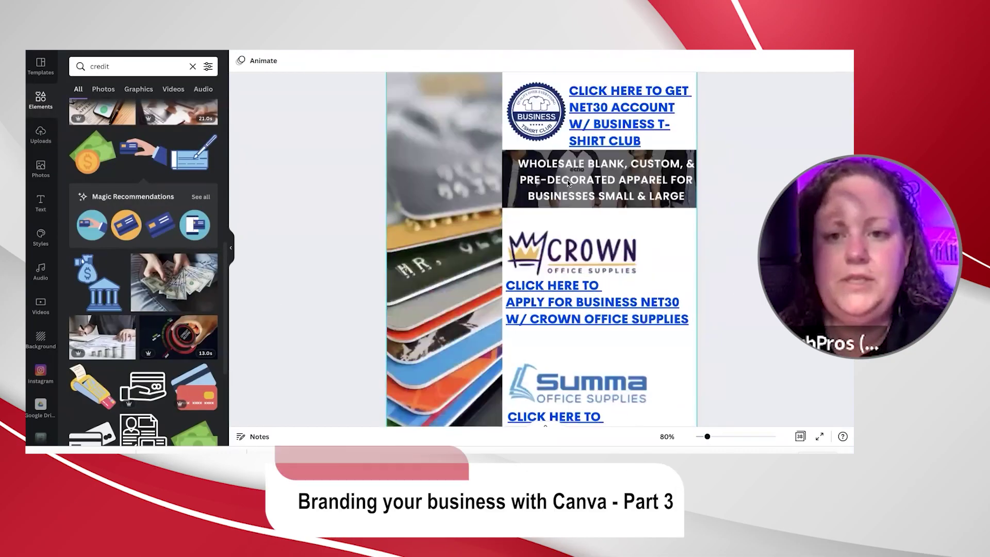
Duplicate page 6, the Half Image Page featuring Petal, in the credit builder document.
scroll(567, 181, up, 15)
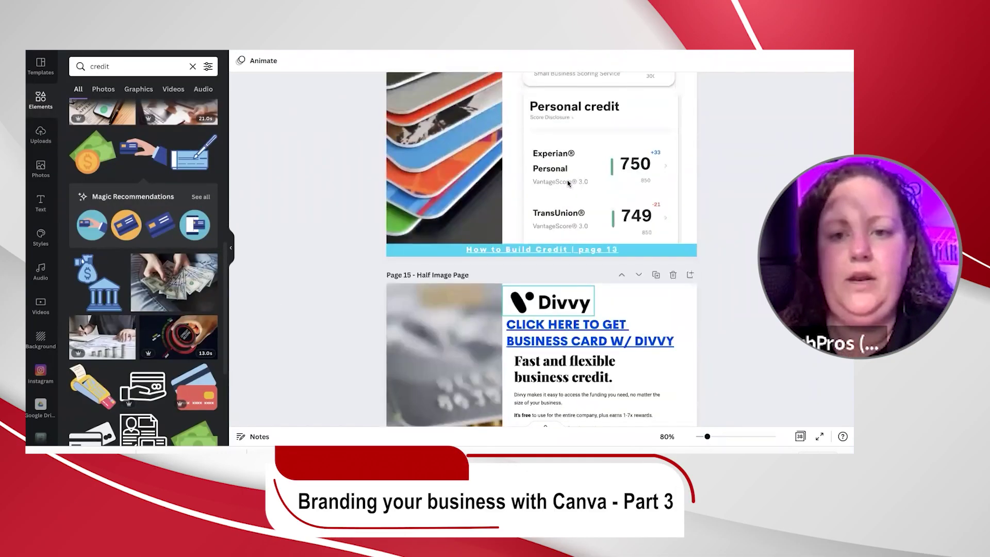
scroll(569, 183, up, 15)
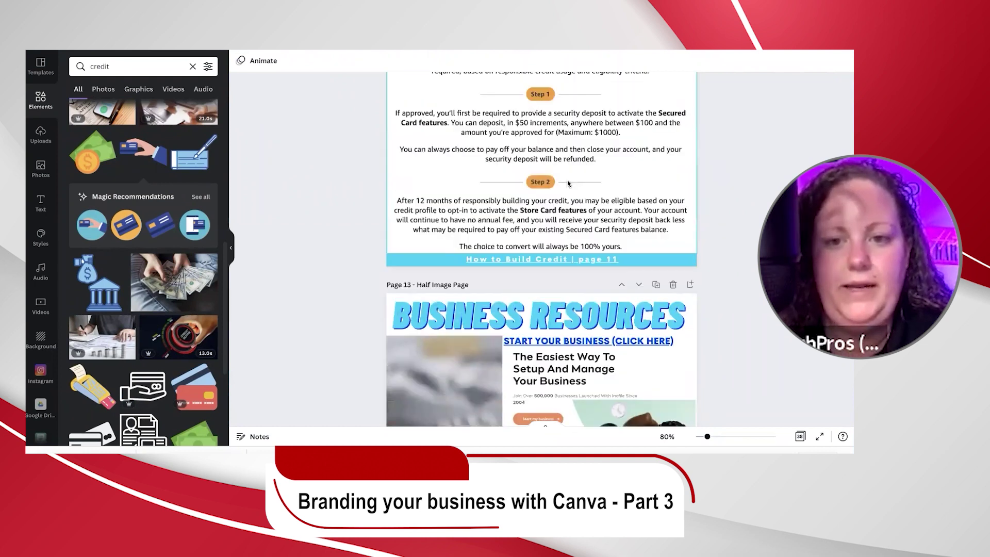
scroll(569, 182, up, 15)
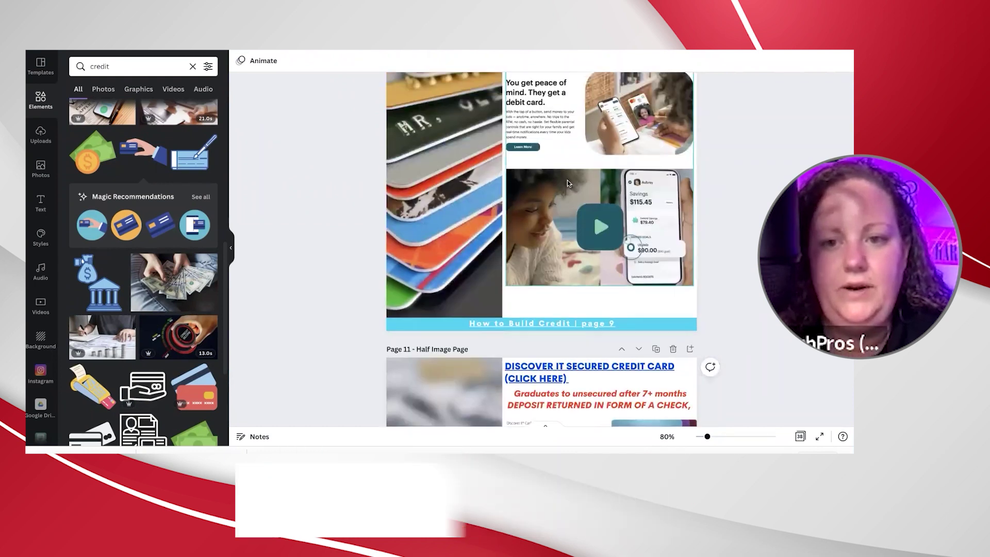
scroll(567, 181, up, 15)
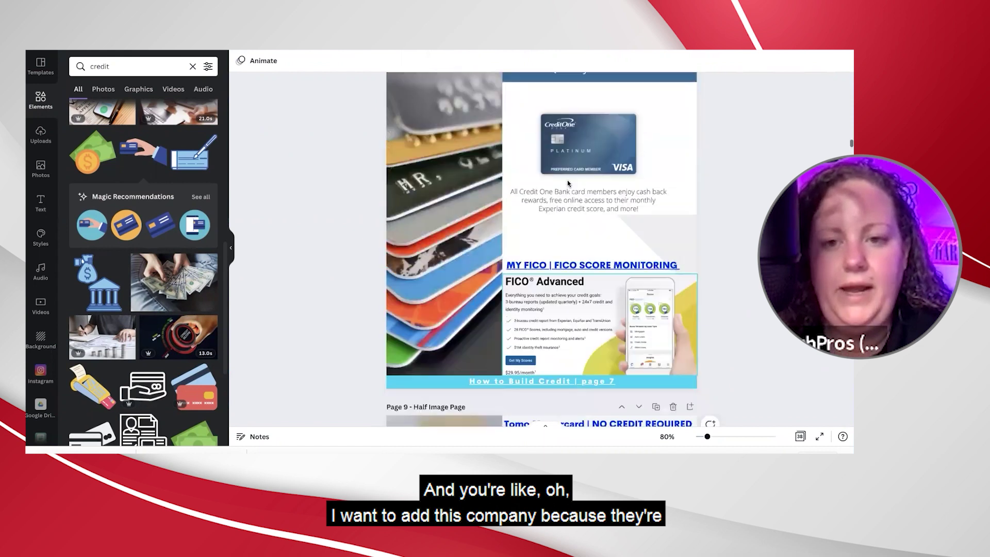
scroll(567, 183, up, 15)
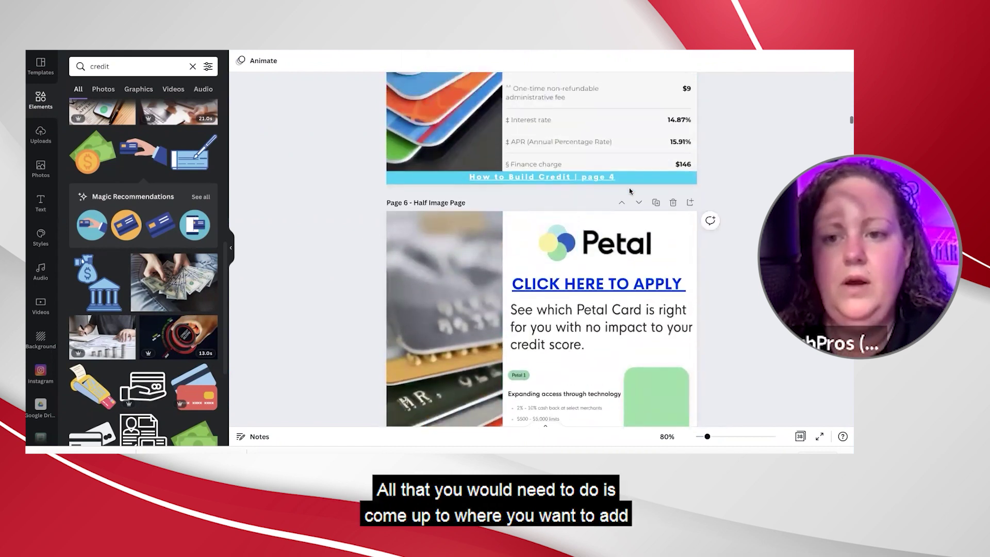
scroll(656, 206, up, 1)
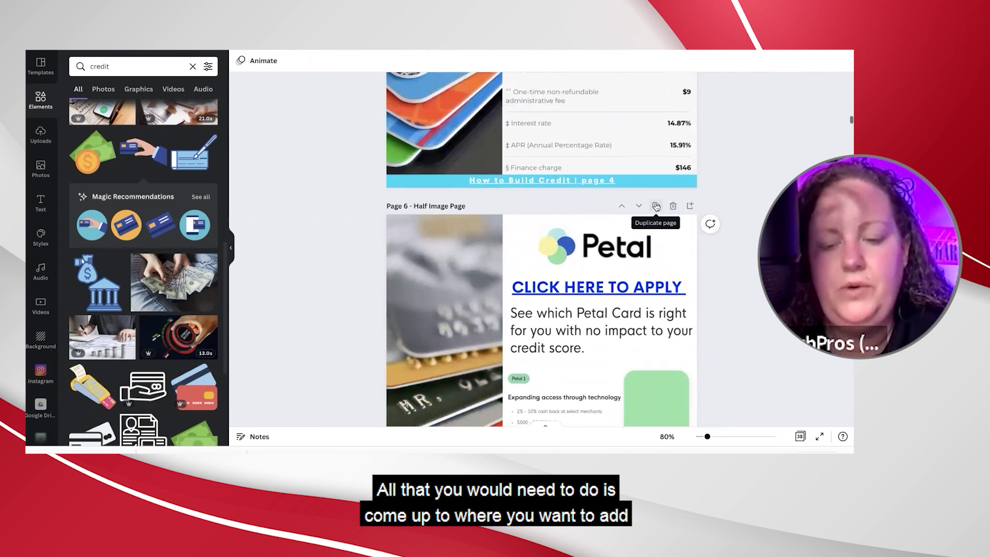
click(656, 206)
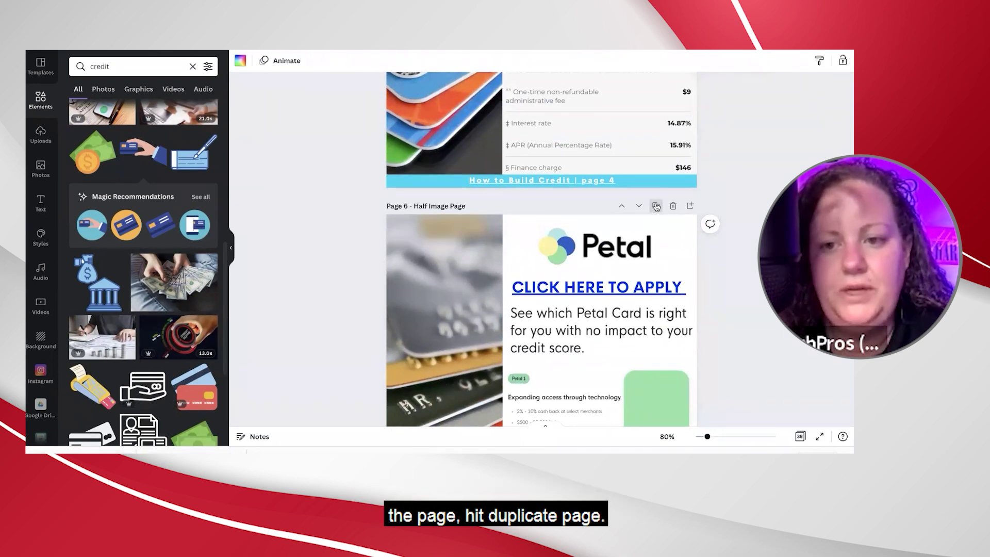
scroll(656, 206, up, 4)
scroll(657, 207, up, 5)
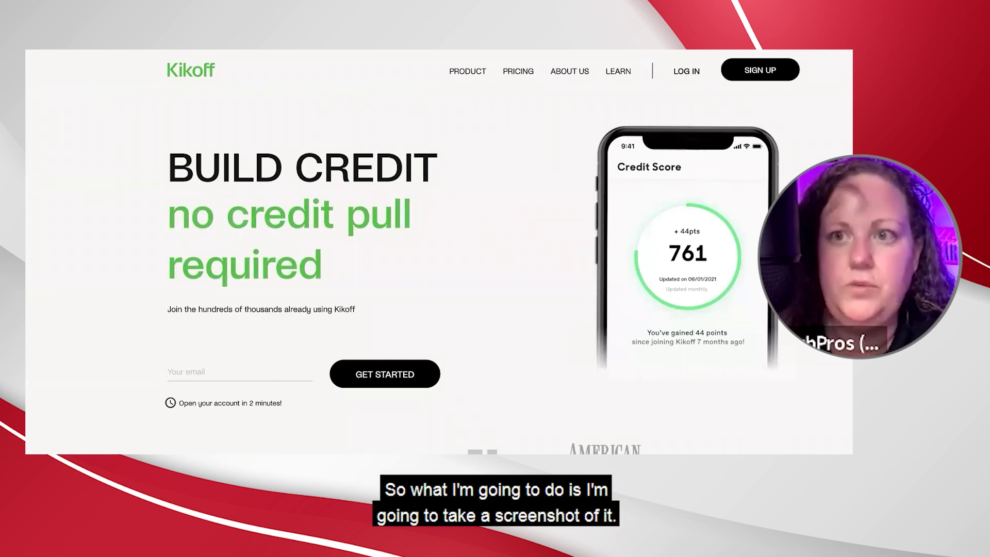
Capture the Credit Score phone graphic on the Kikoff website, about 373 by 520 pt, and copy it to the clipboard.
click(732, 49)
key(super+shift+x)
mouse_move(590, 113)
mouse_down()
mouse_move(753, 285)
mouse_move(787, 388)
mouse_up()
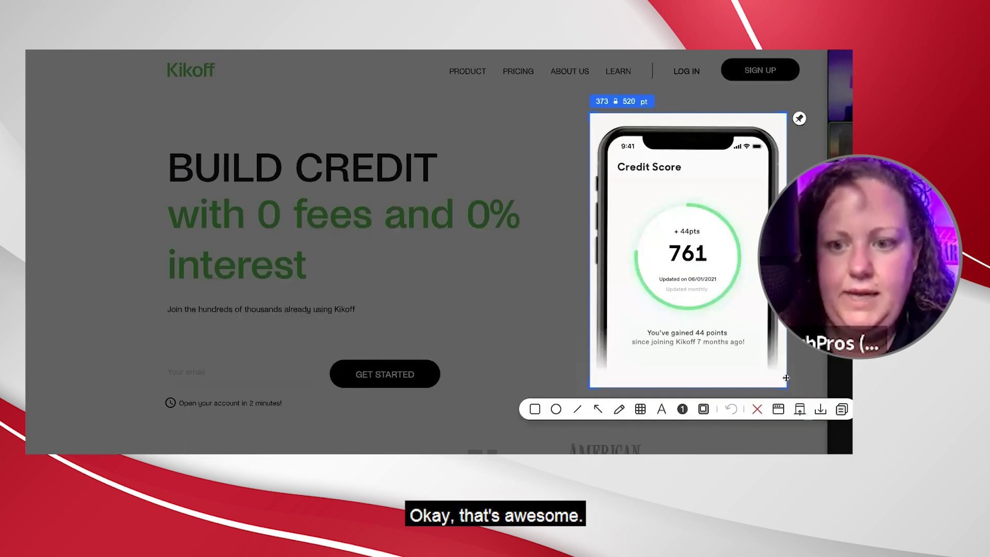
click(843, 409)
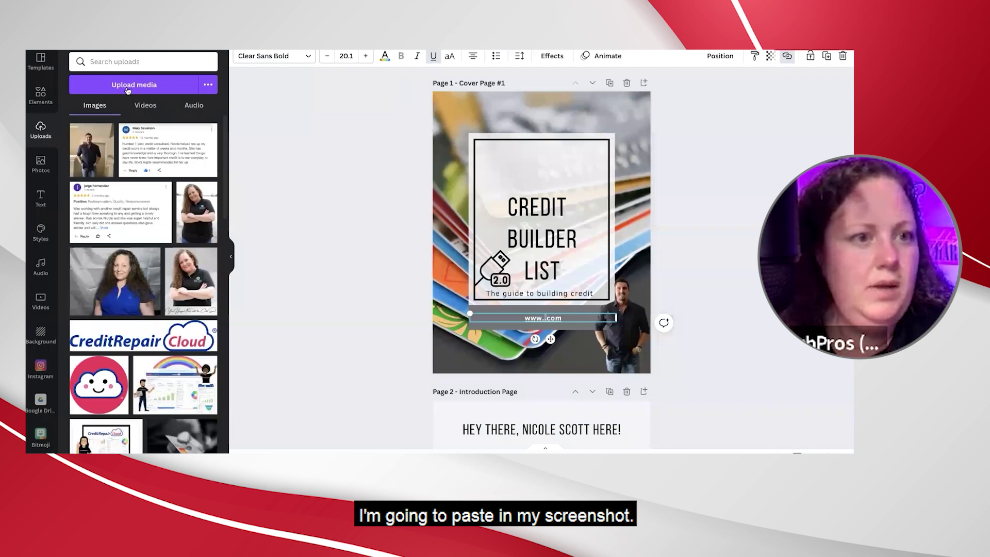
Return to the Canva document and delete the Petal symbol and wordmark from page 6.
click(112, 63)
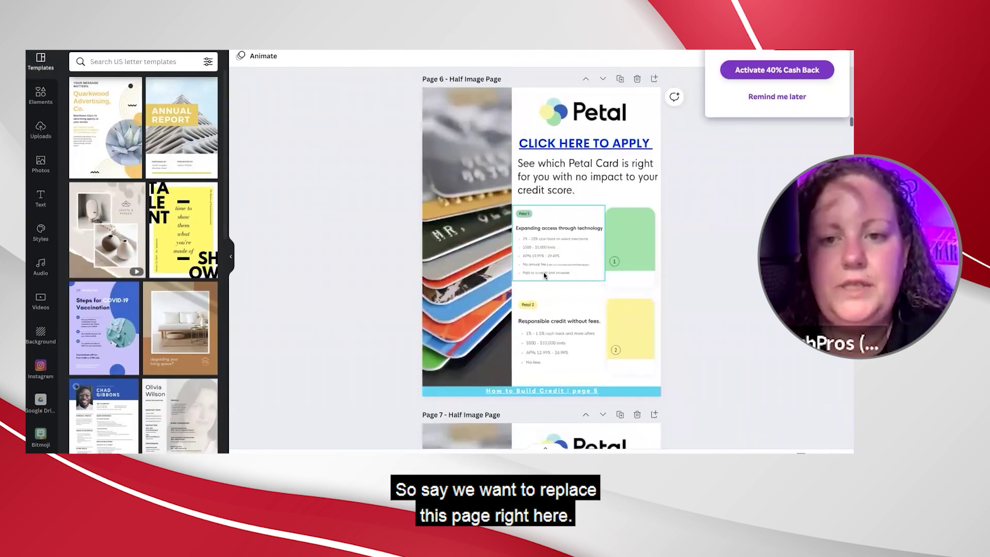
scroll(562, 162, up, 1)
click(562, 162)
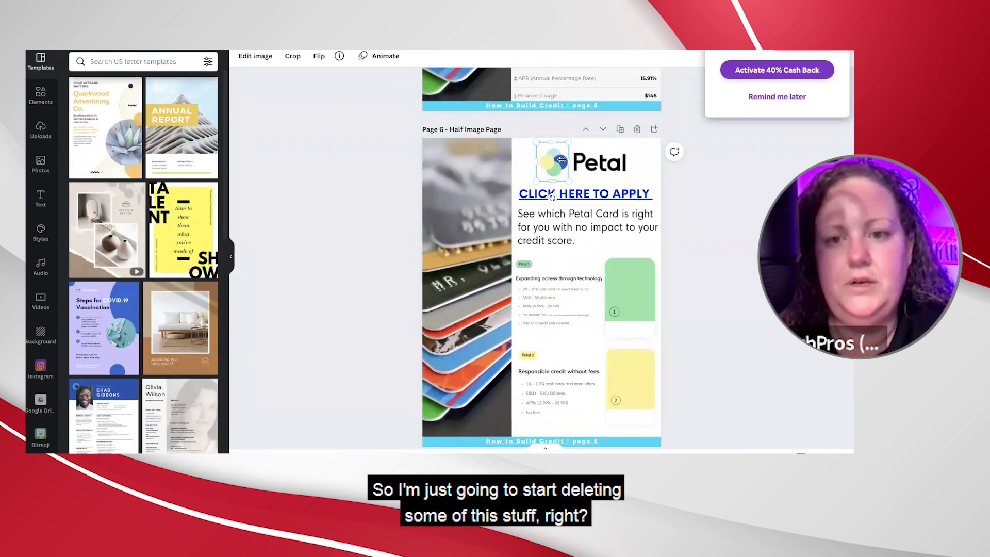
key(Delete)
click(587, 169)
key(Delete)
Delete the Petal 1 and Petal 2 detail blocks and their green and yellow card images from page 6.
click(630, 288)
key(Delete)
click(559, 297)
key(Delete)
click(635, 376)
key(Delete)
click(559, 371)
key(Delete)
Delete the Petal Card description below the CLICK HERE TO APPLY text on page 6.
click(558, 243)
key(Delete)
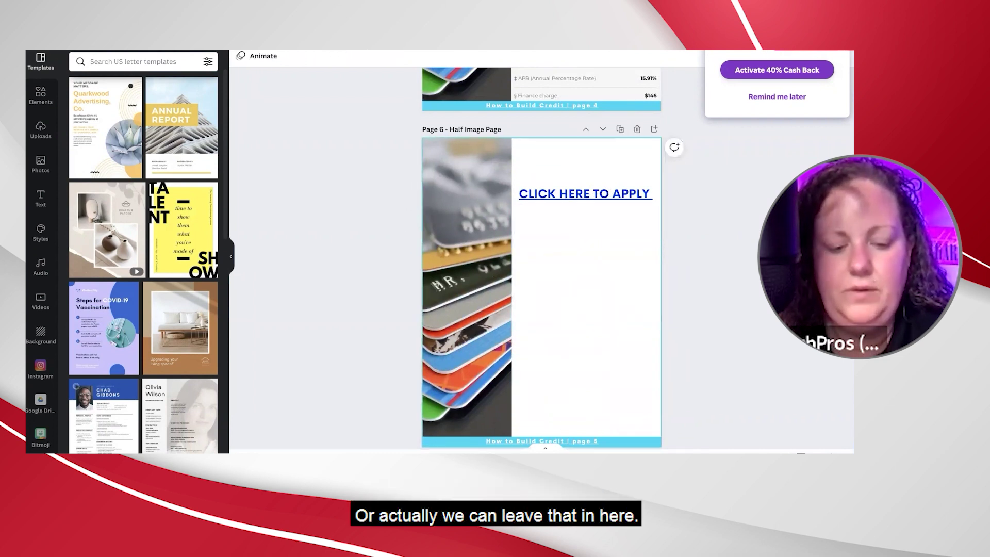
key(ctrl+z)
click(545, 213)
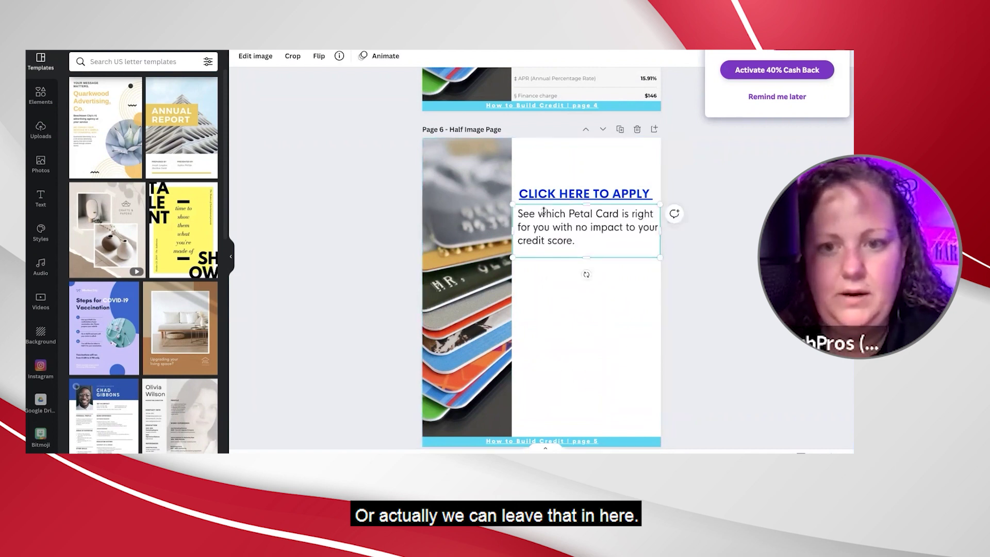
key(Delete)
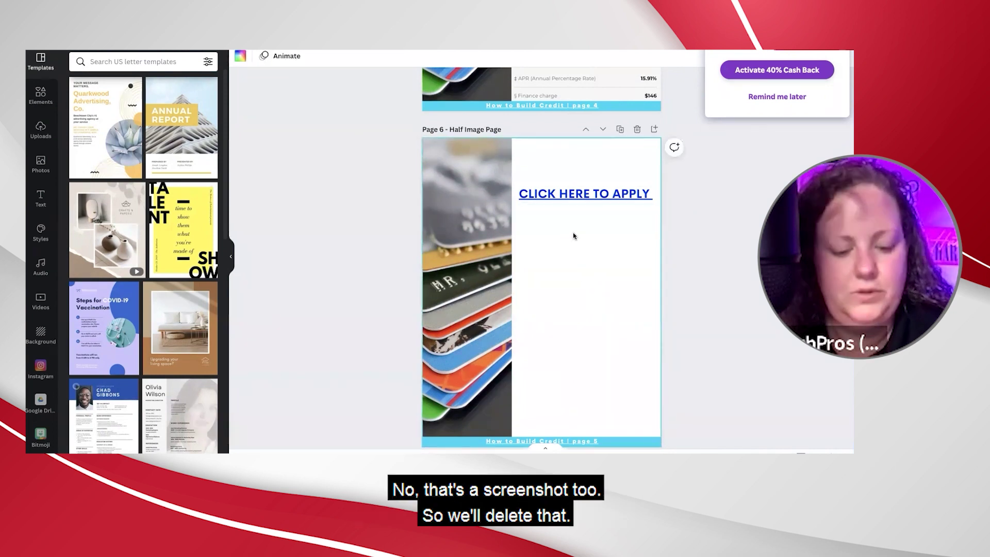
key(ctrl+v)
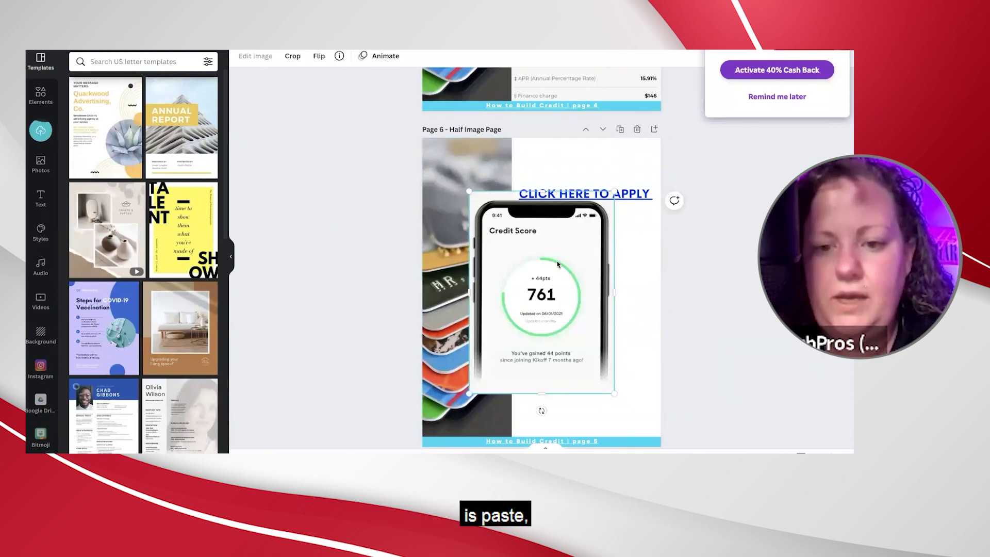
drag(557, 261, 593, 278)
right_click(594, 283)
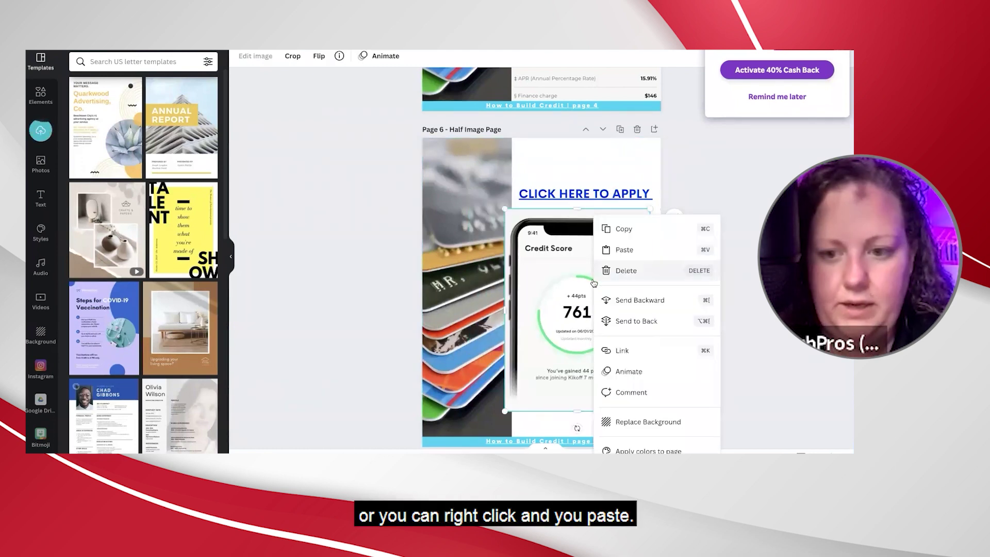
click(626, 270)
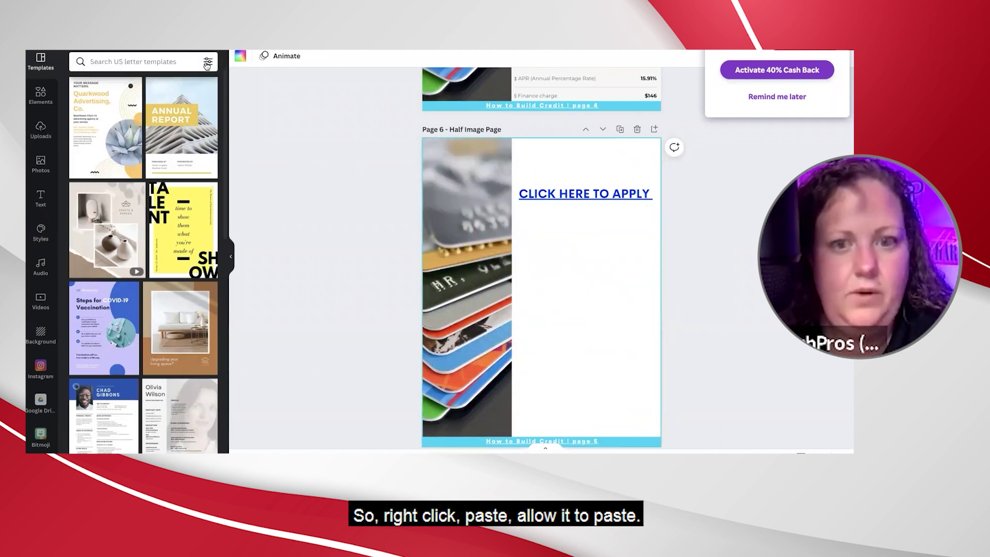
Paste the phone screenshot on page 6, shrink it slightly and center it below the CLICK HERE TO APPLY text.
key(ctrl+v)
drag(523, 274, 565, 315)
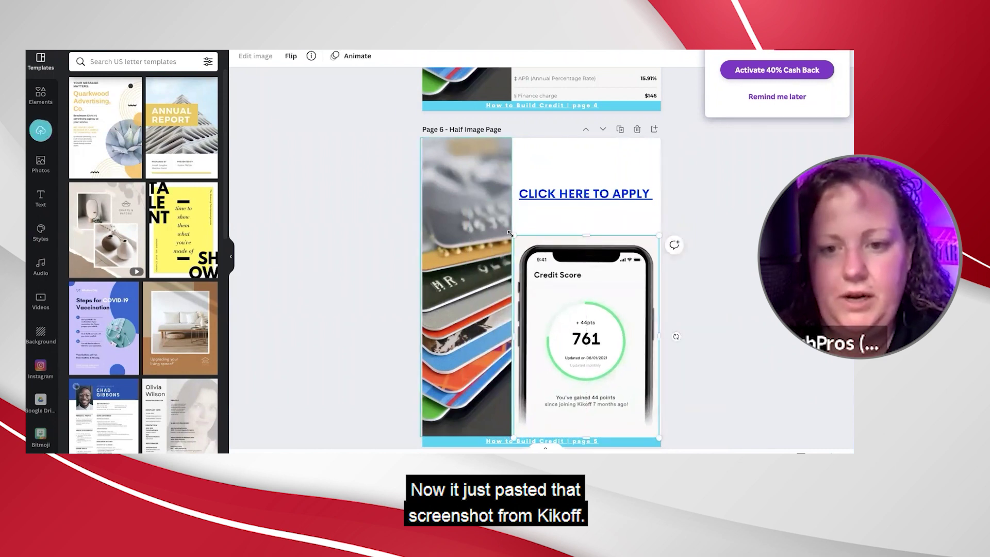
drag(510, 235, 529, 256)
drag(572, 308, 565, 308)
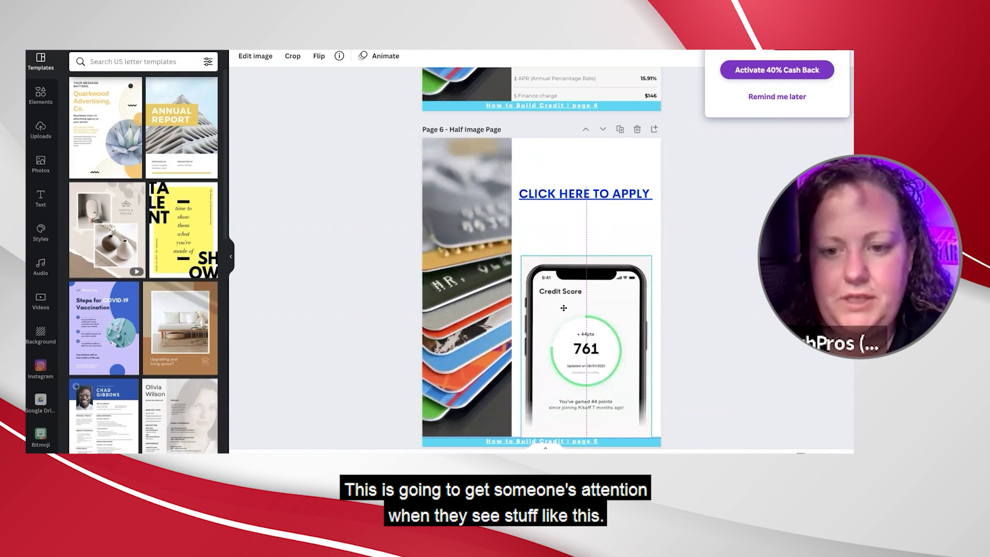
click(574, 232)
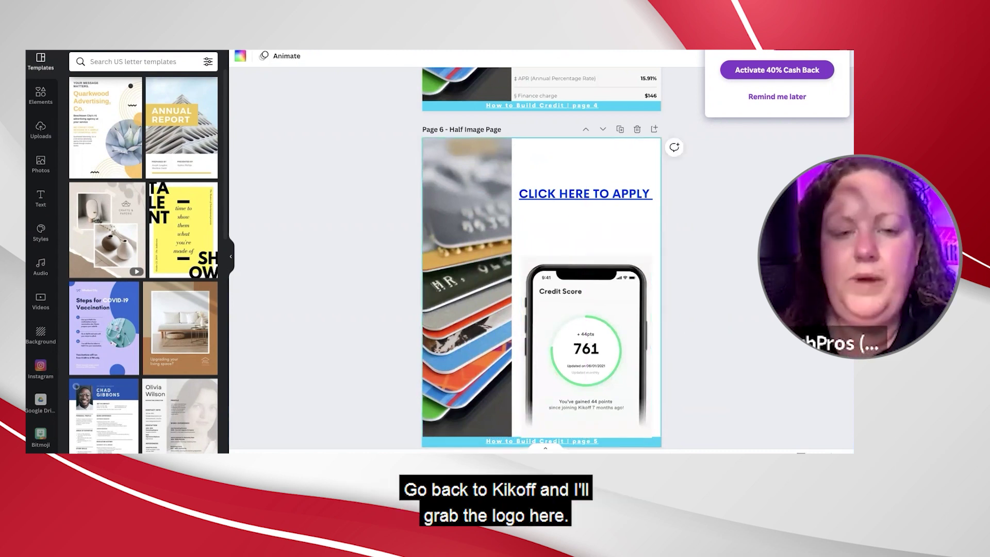
Capture and copy the Kikoff logo from its website, then paste it above the CLICK HERE TO APPLY text on page 6.
click(557, 50)
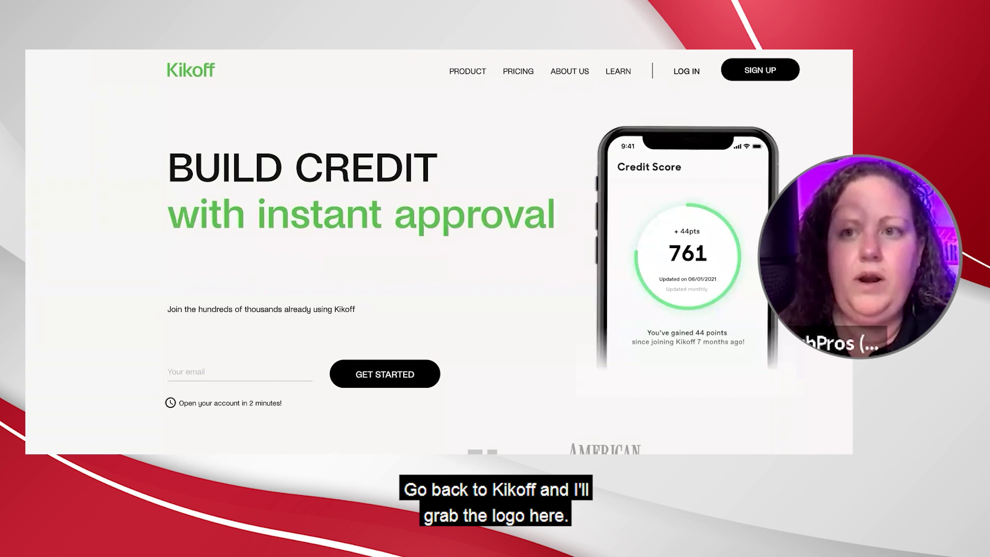
click(737, 51)
click(758, 54)
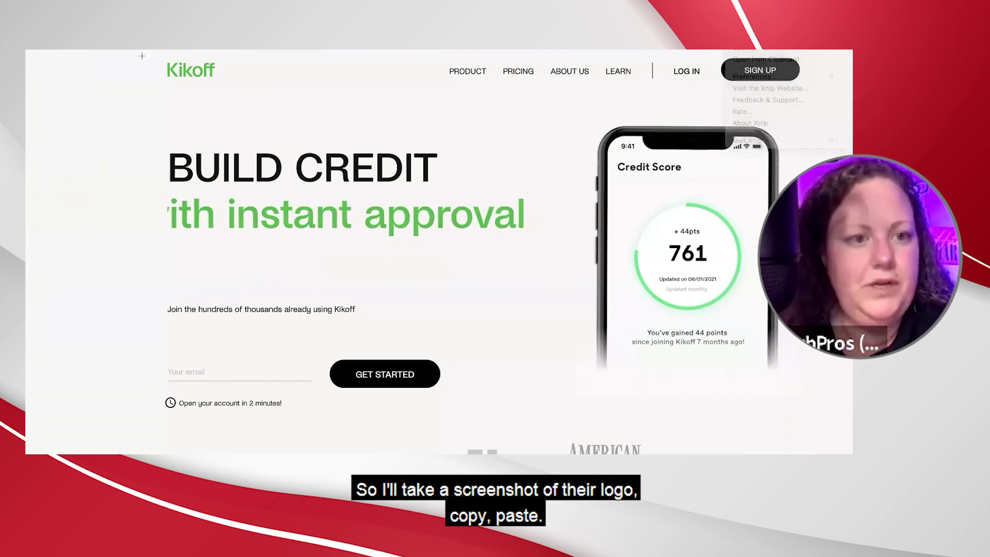
drag(155, 57, 230, 89)
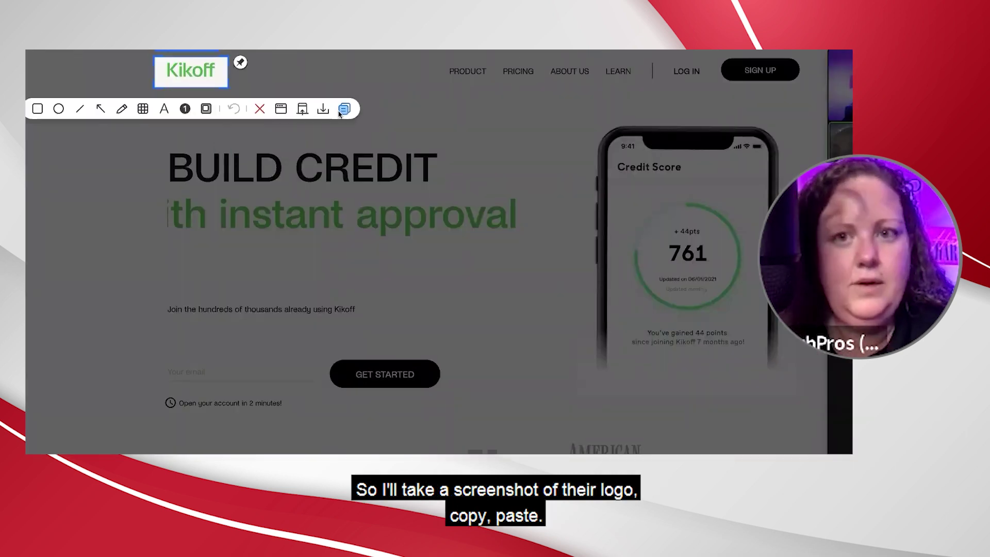
click(342, 106)
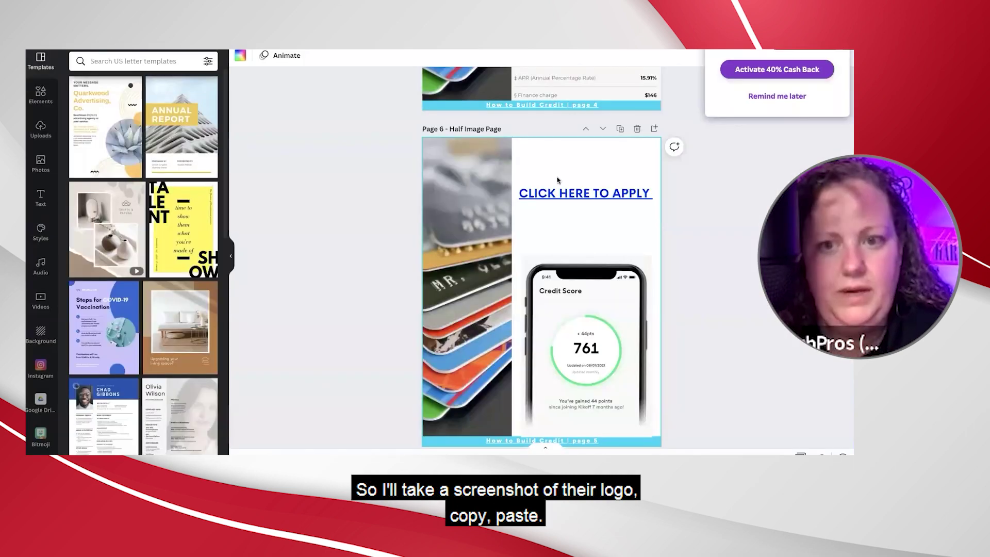
key(ctrl+v)
drag(535, 297, 570, 169)
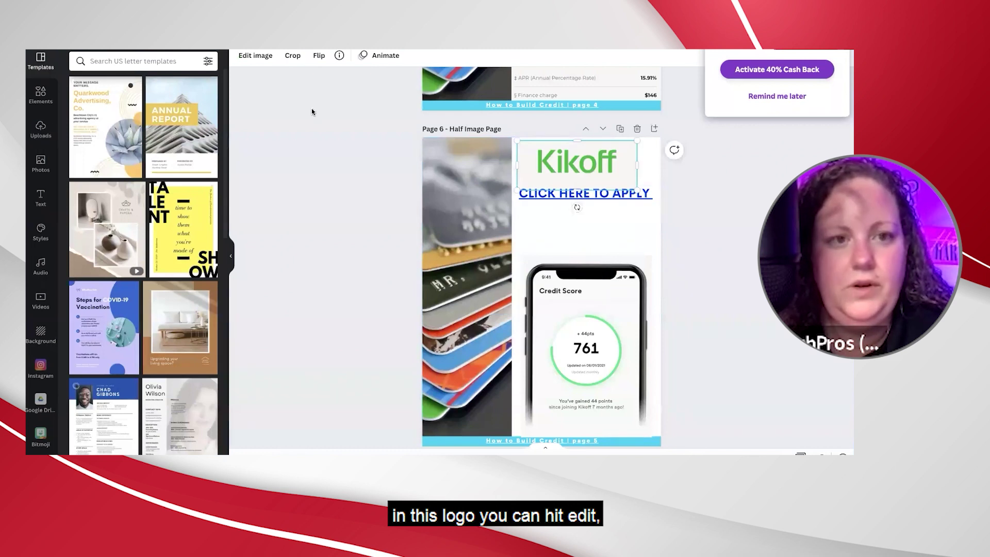
click(255, 56)
click(86, 139)
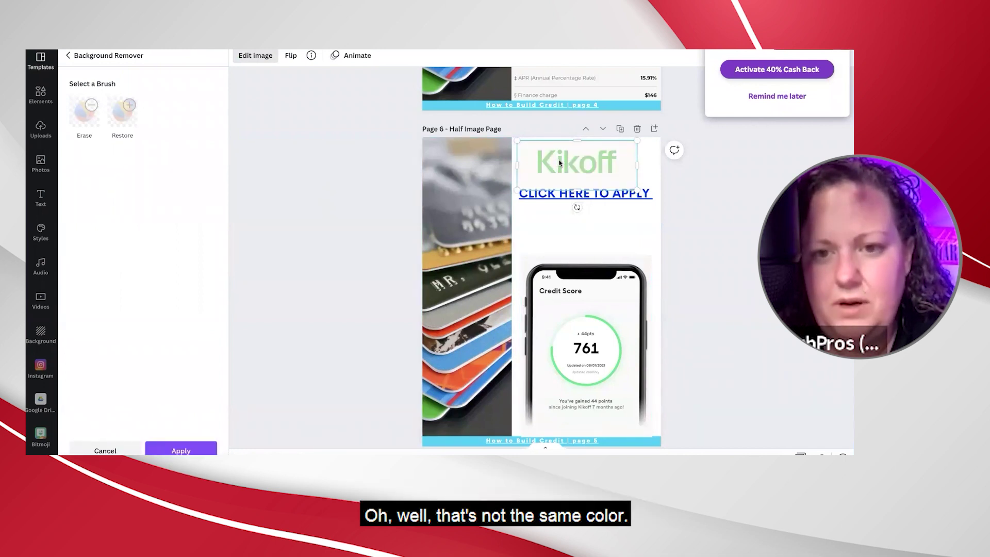
key(Escape)
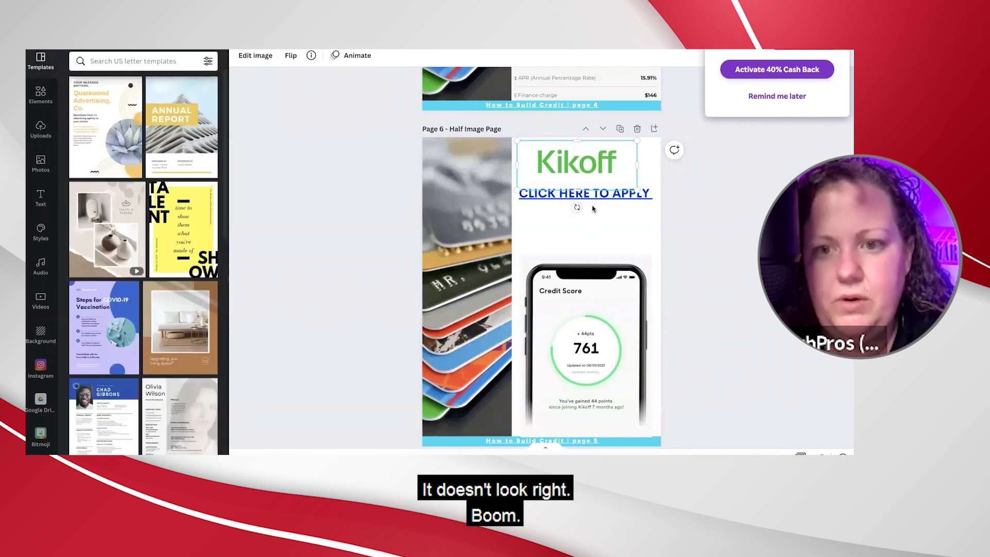
Center the Kikoff logo above the CLICK HERE TO APPLY text and open that text's link for editing.
drag(559, 157, 590, 158)
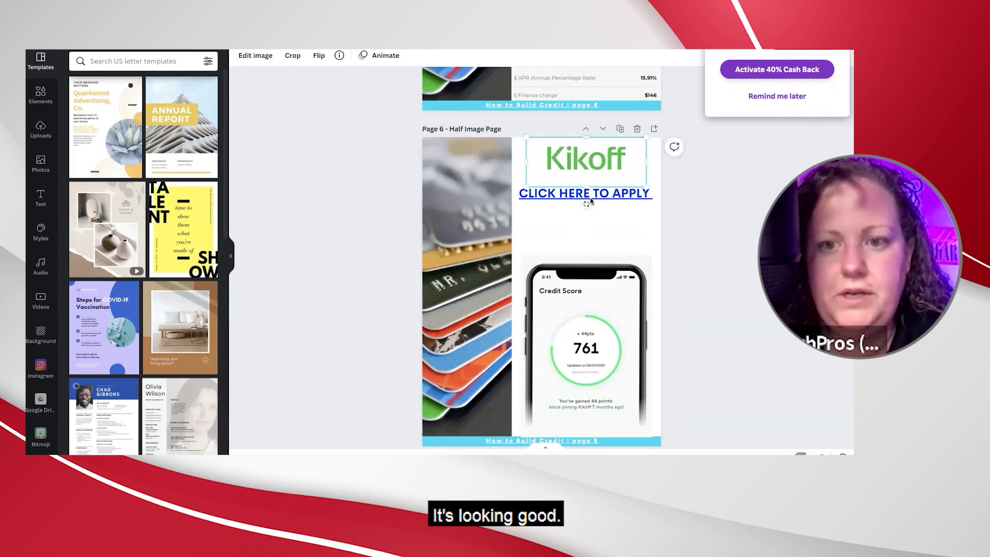
click(558, 196)
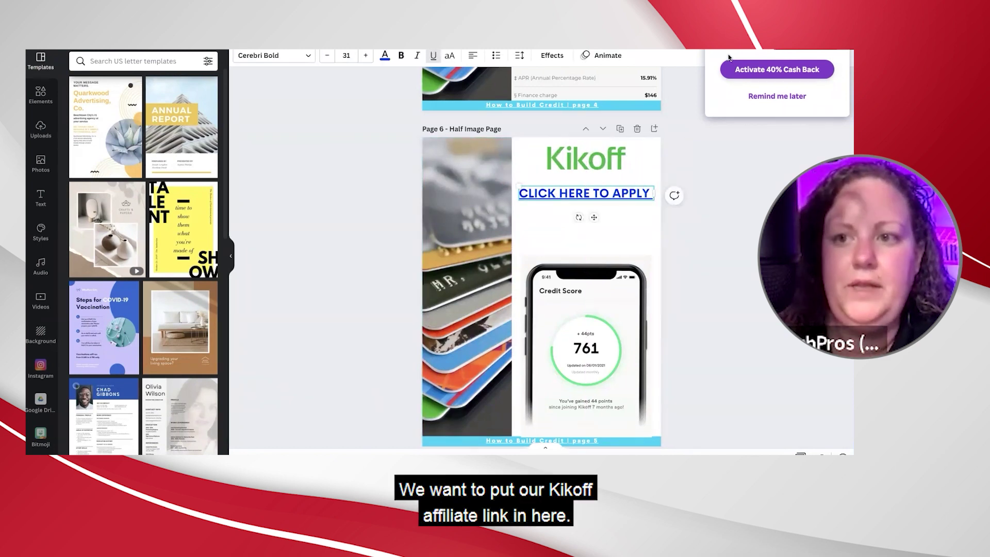
click(777, 97)
click(788, 56)
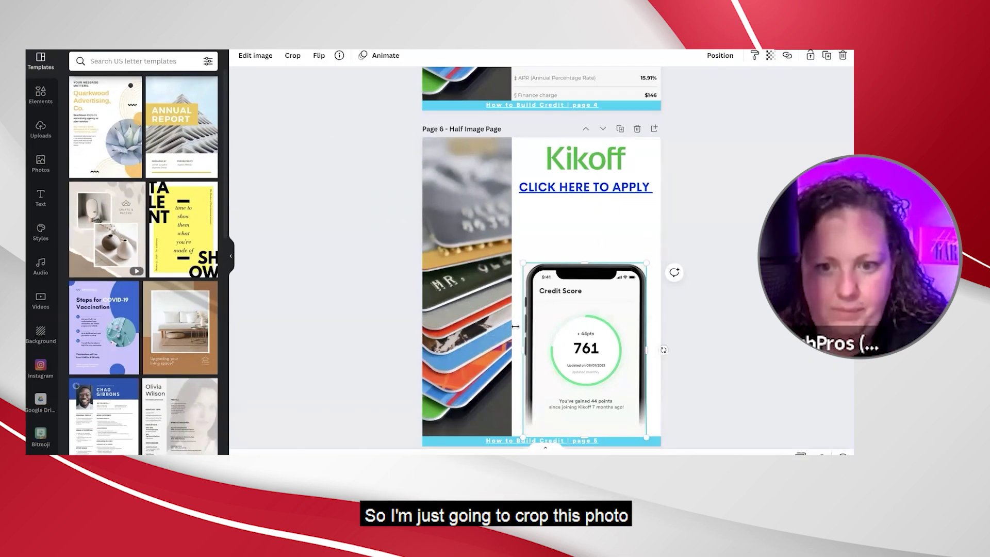
click(573, 230)
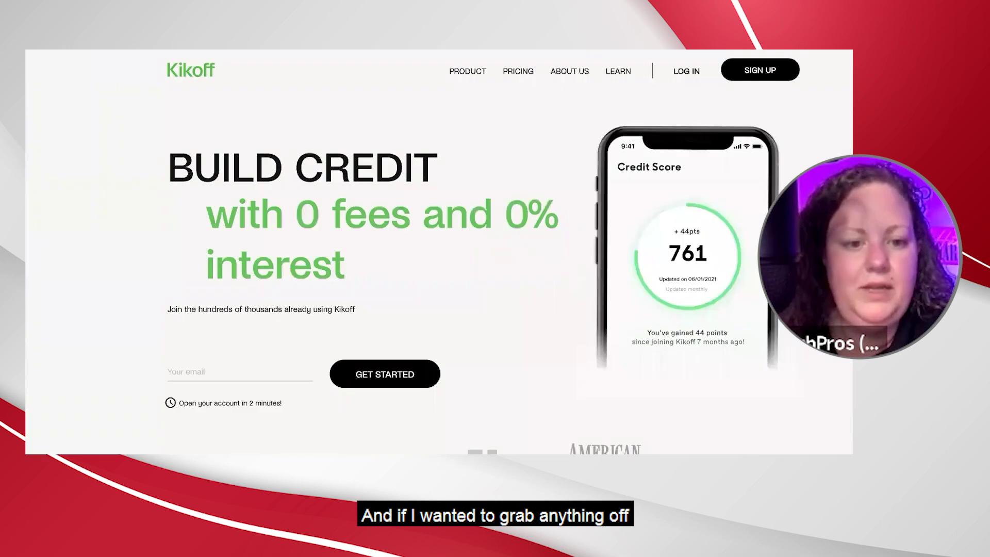
Find the cost comparison table on Kikoff's pricing page and capture it with its heading as a screenshot for pasting.
scroll(472, 310, down, 2)
scroll(495, 247, up, 2)
click(518, 70)
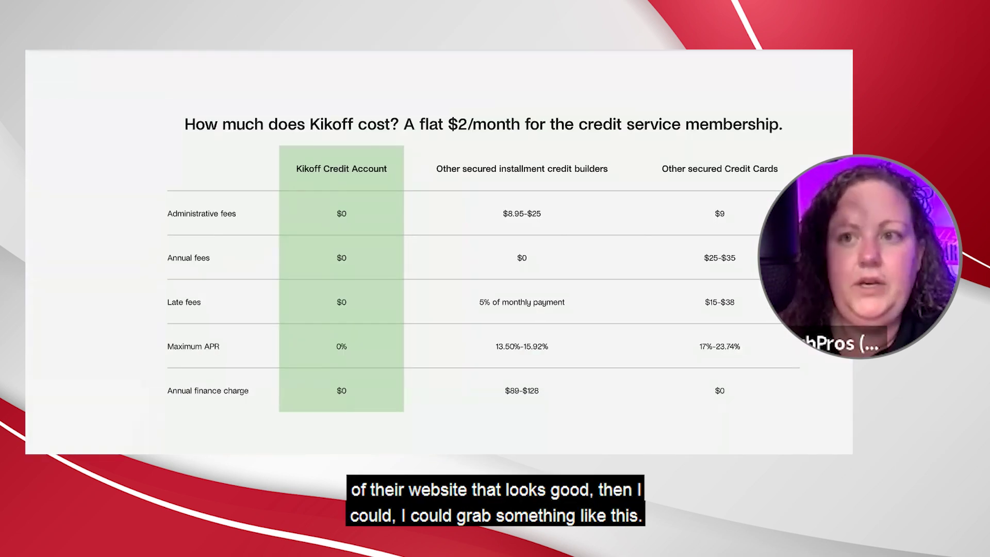
click(737, 50)
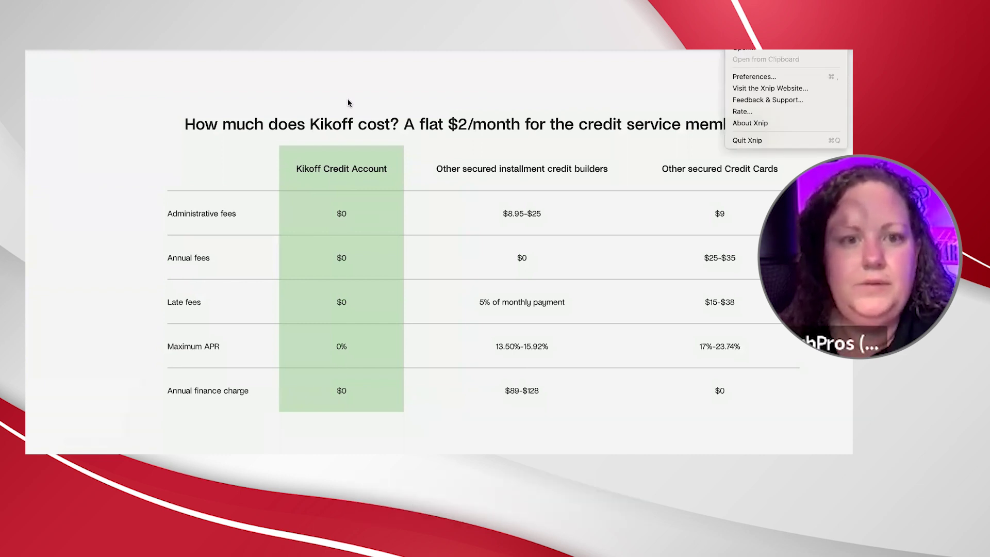
key(super+shift+x)
drag(137, 85, 839, 453)
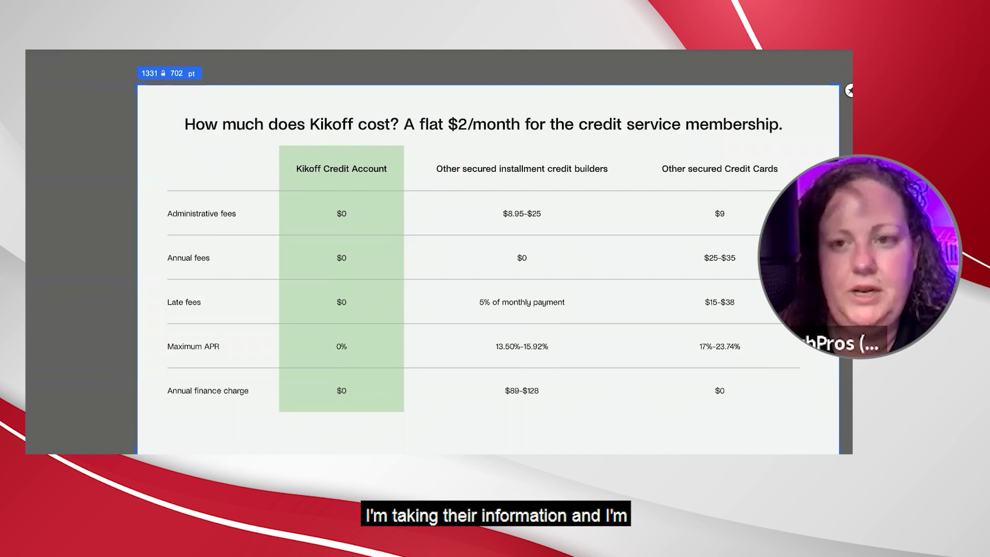
key(Return)
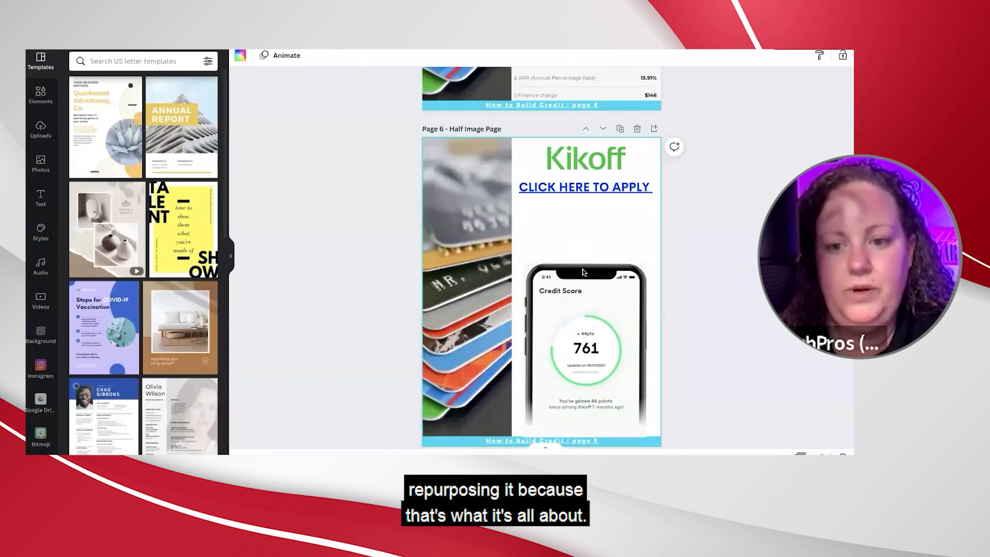
Crop the bottom of the phone screenshot on page 6 and move it down to the footer, centered in its column.
scroll(583, 272, down, 3)
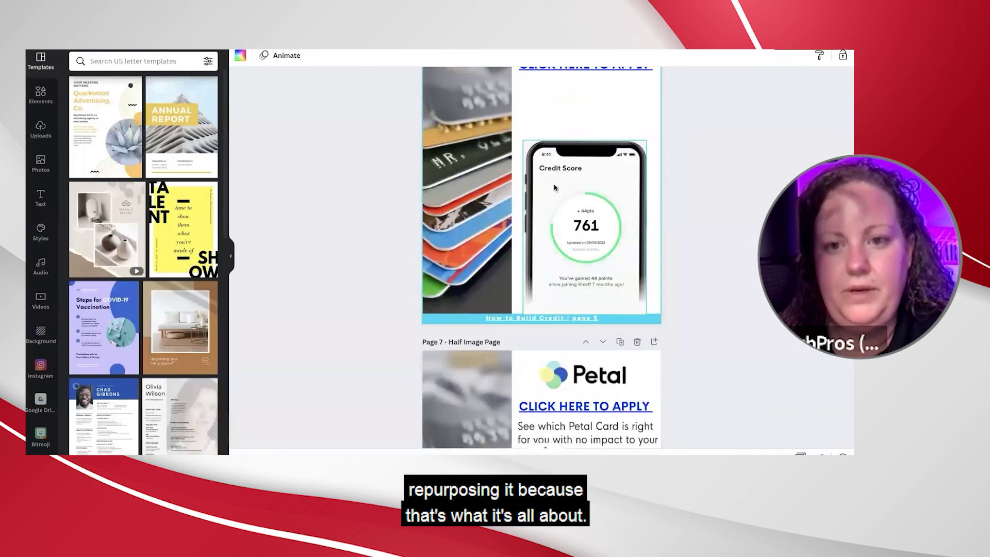
click(588, 282)
drag(585, 311, 586, 292)
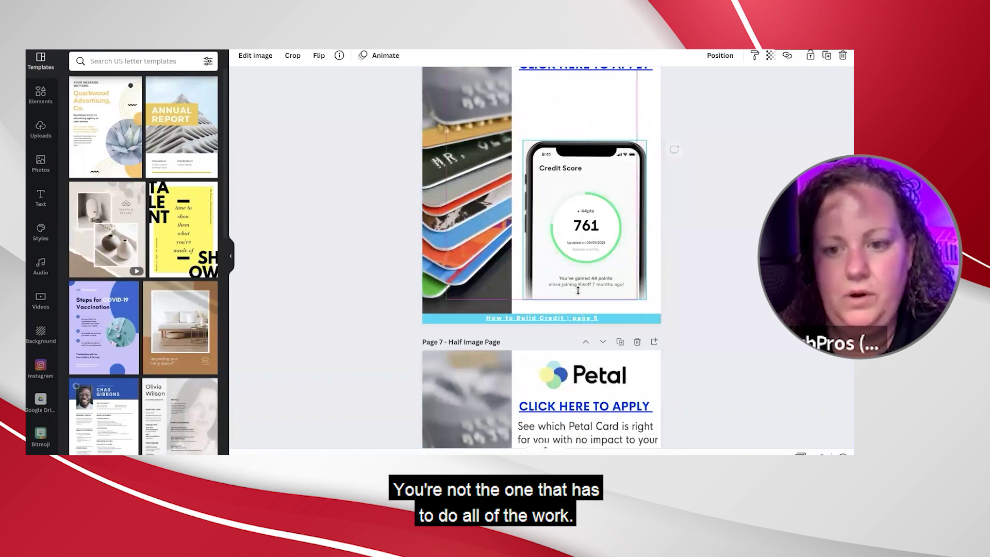
drag(580, 253, 579, 271)
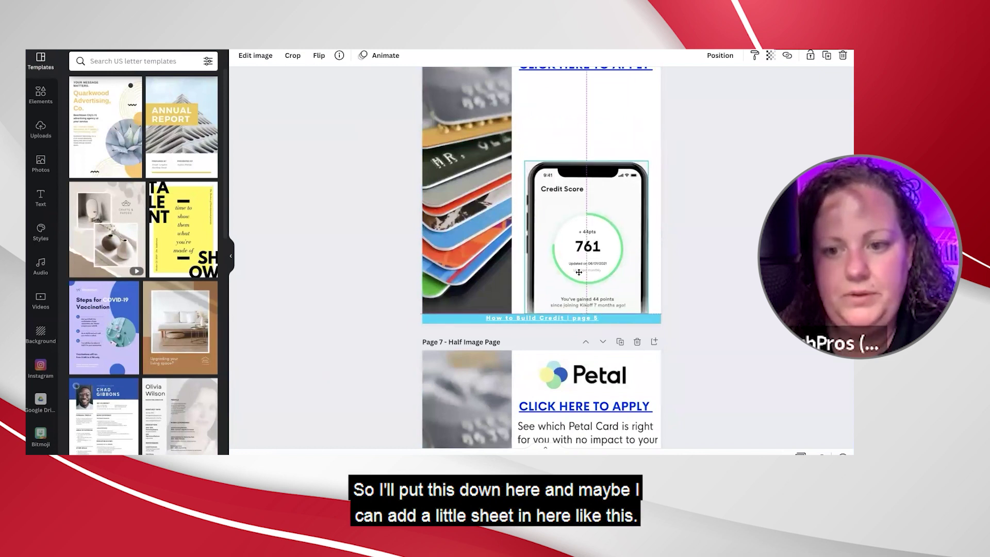
Paste the Kikoff cost table on page 6 and fit it between the CLICK HERE TO APPLY text and the phone screenshot.
scroll(568, 241, up, 3)
click(568, 241)
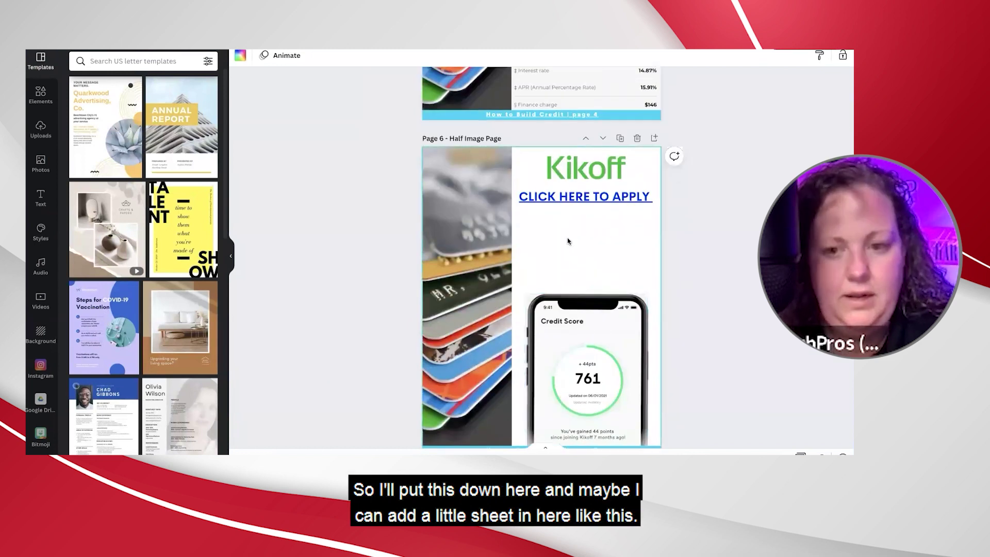
key(ctrl+v)
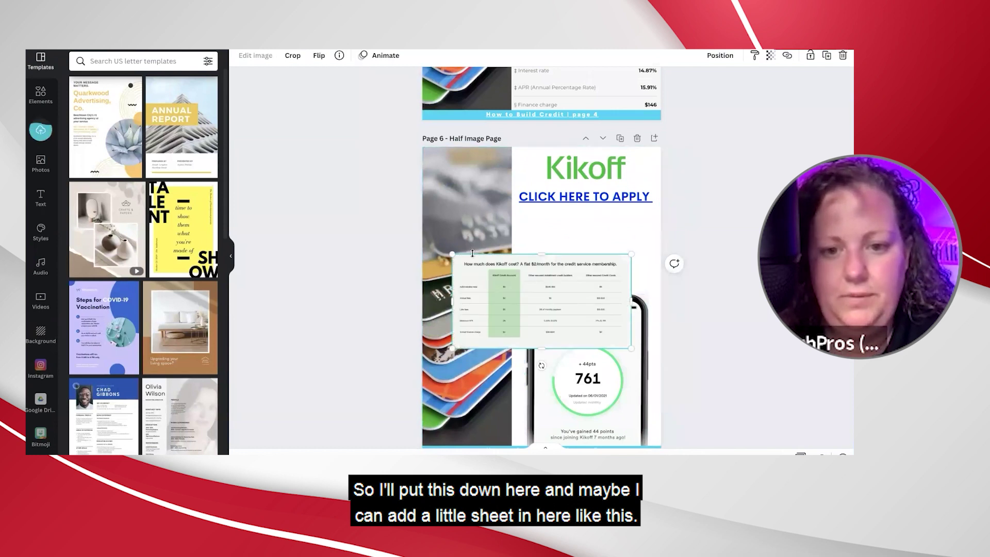
drag(454, 254, 553, 228)
click(702, 283)
scroll(702, 283, down, 1)
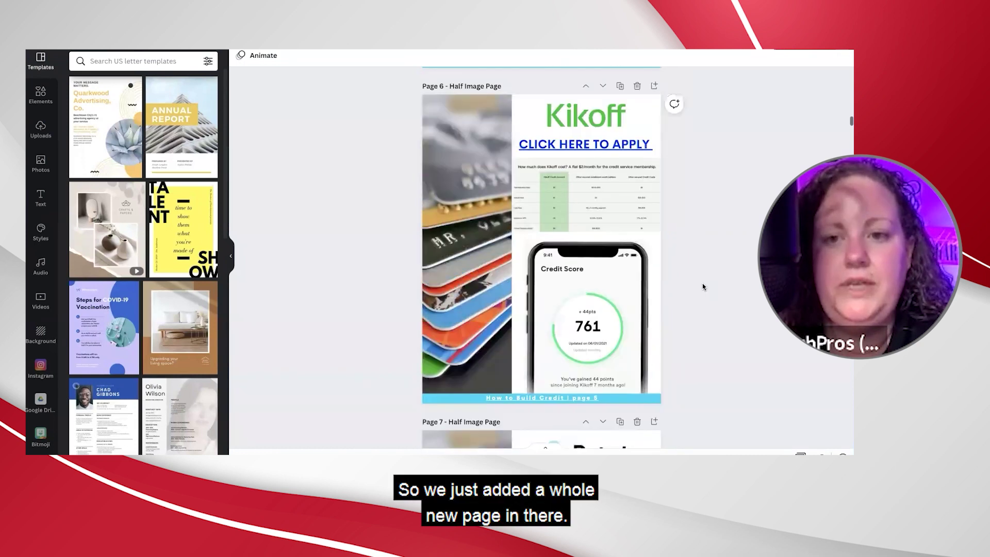
Review the guide's pages after the Kikoff page, through the credit card offers to the Business Resources section.
scroll(702, 283, up, 4)
scroll(703, 283, down, 6)
scroll(703, 283, down, 15)
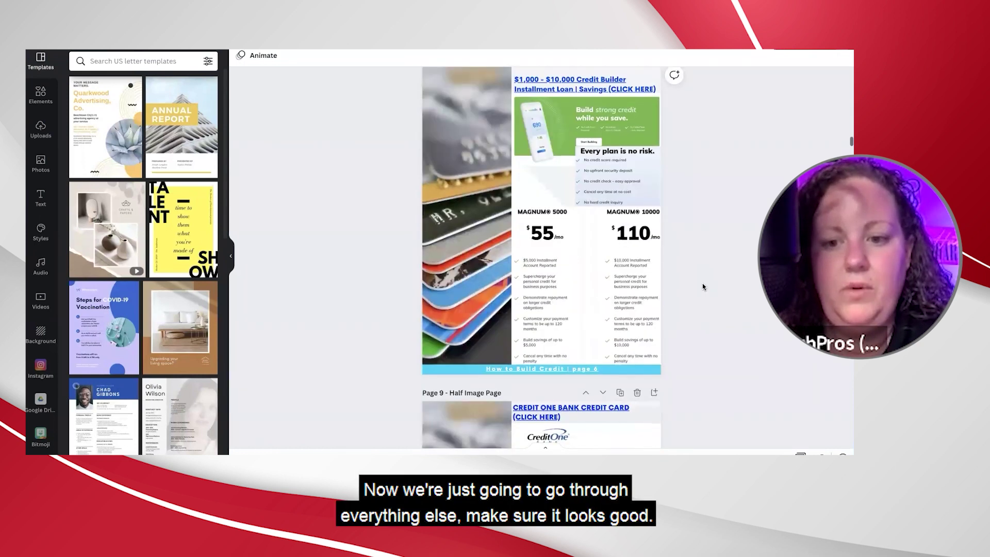
scroll(703, 284, down, 20)
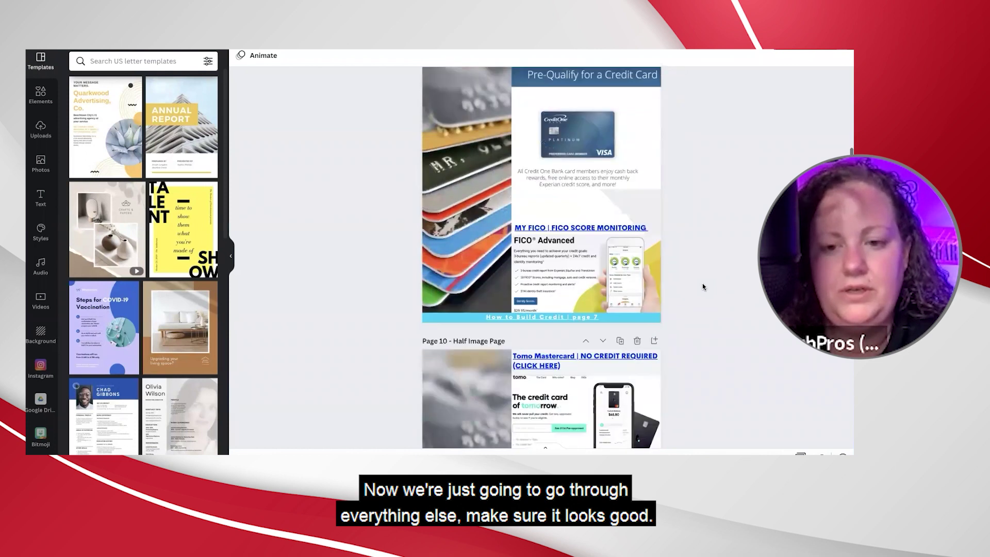
scroll(703, 287, down, 12)
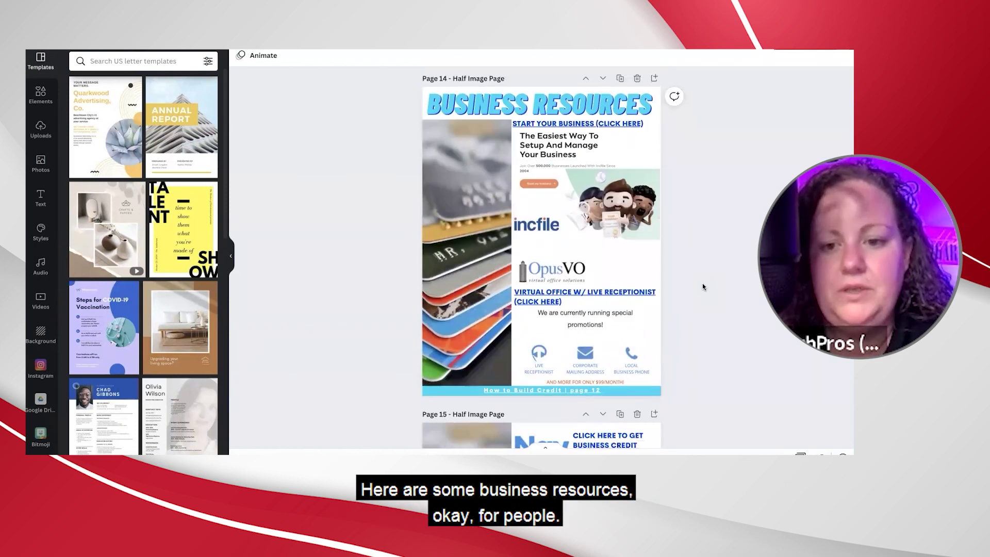
scroll(702, 283, up, 1)
scroll(703, 283, down, 1)
scroll(702, 283, down, 2)
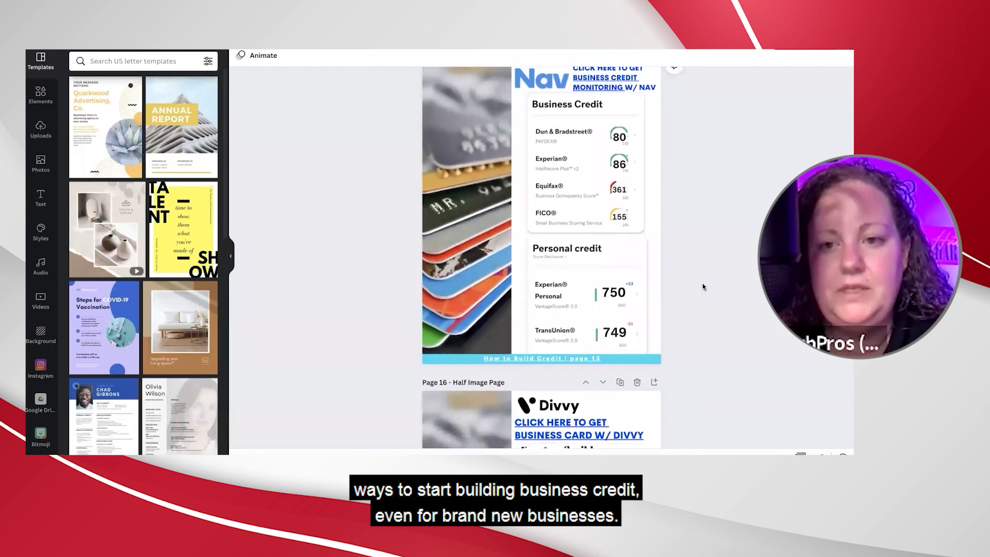
Examine the Nav, Divvy and NET30 vendor pages, checking which pages have room for more content.
scroll(702, 283, up, 1)
scroll(703, 283, up, 1)
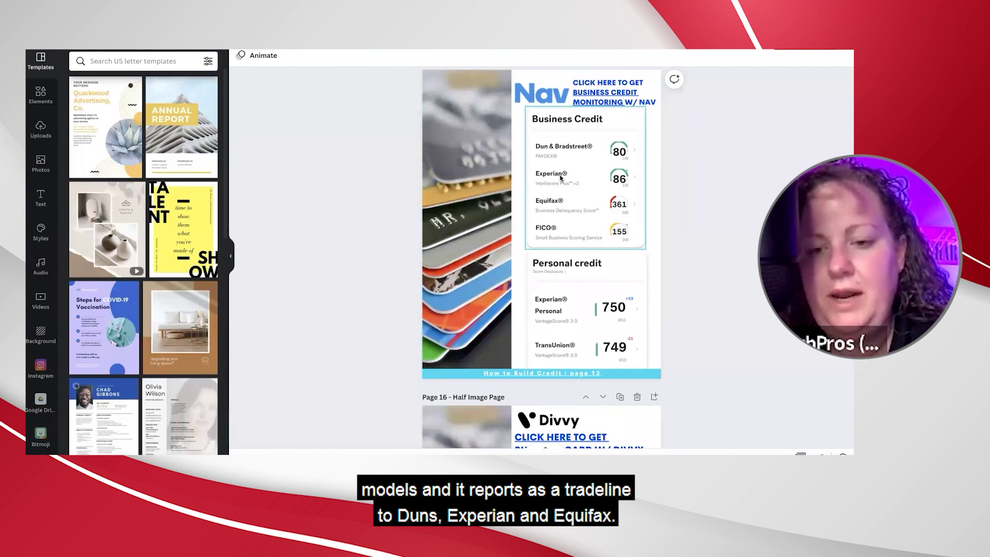
scroll(566, 207, down, 2)
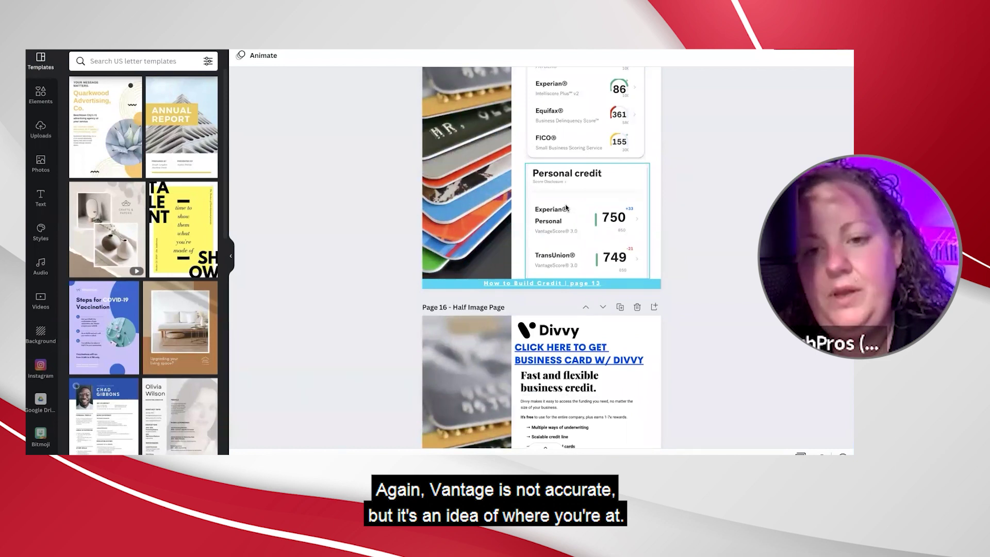
scroll(566, 208, down, 3)
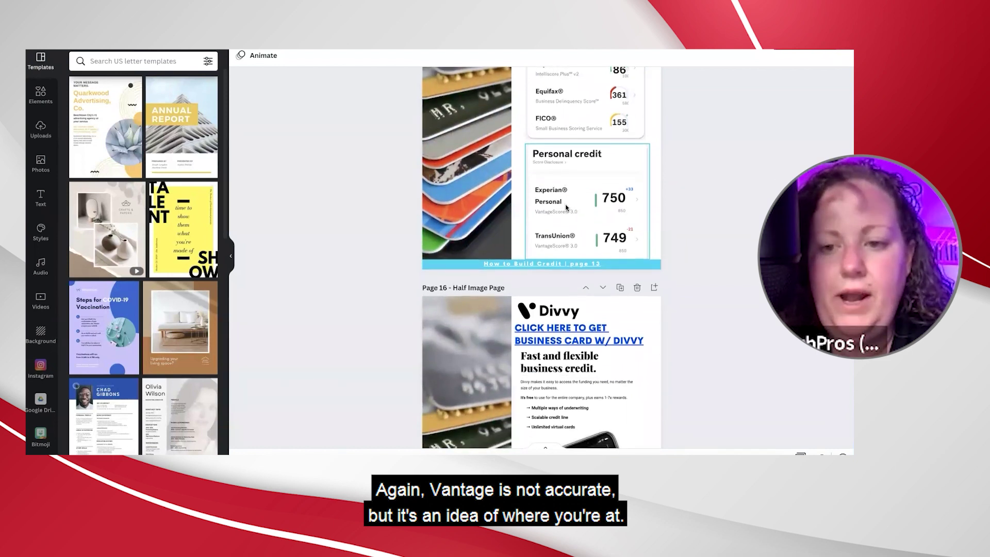
scroll(565, 207, down, 5)
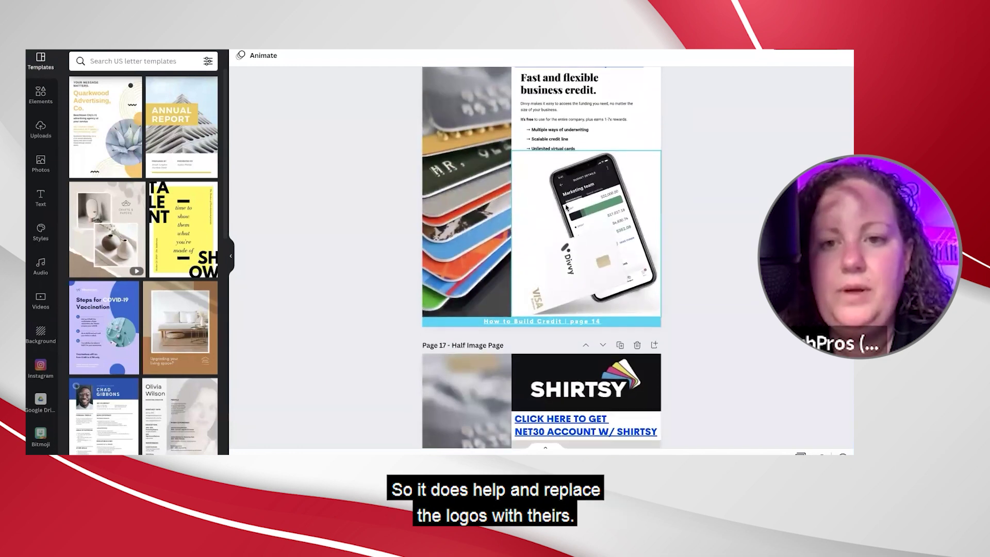
scroll(566, 208, down, 6)
scroll(563, 196, down, 6)
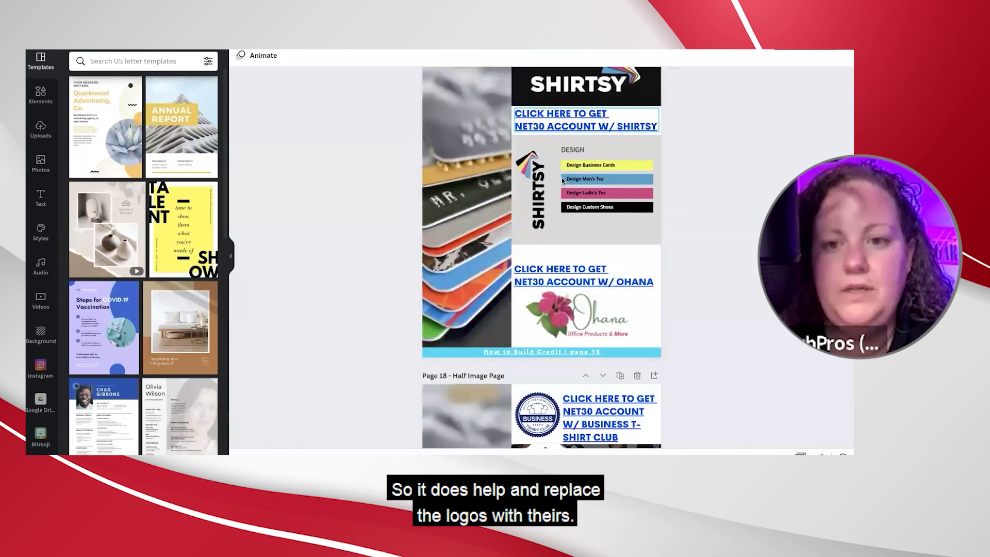
scroll(561, 173, up, 1)
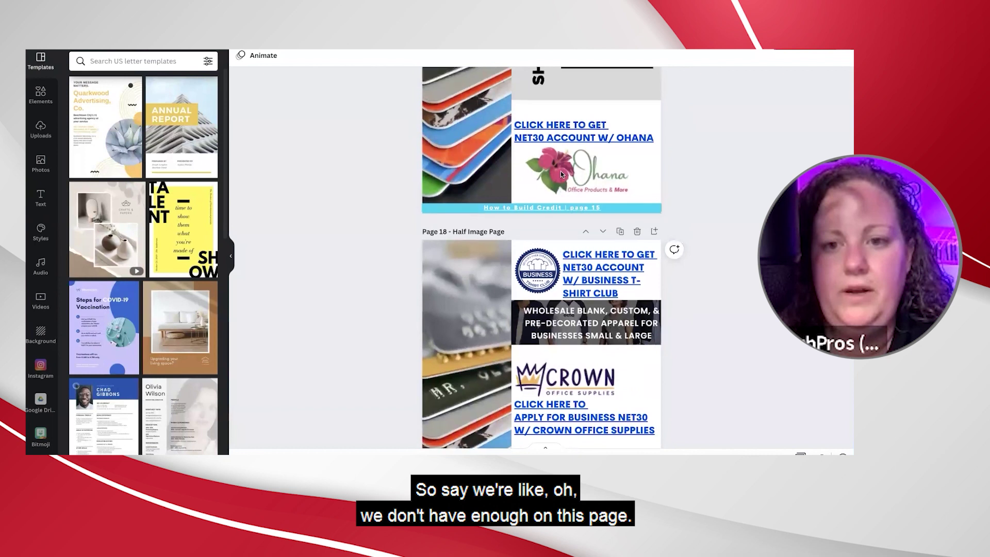
scroll(561, 171, up, 3)
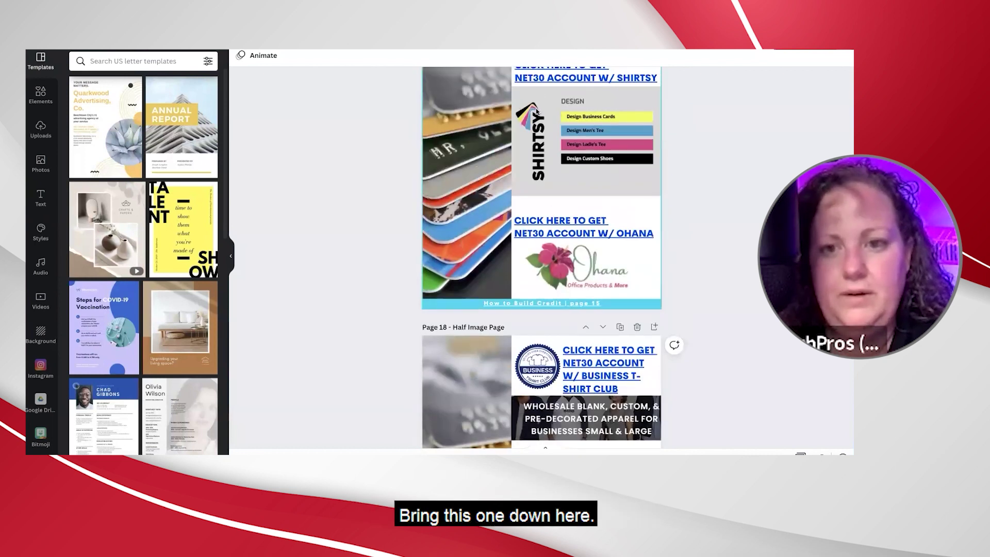
scroll(521, 159, up, 2)
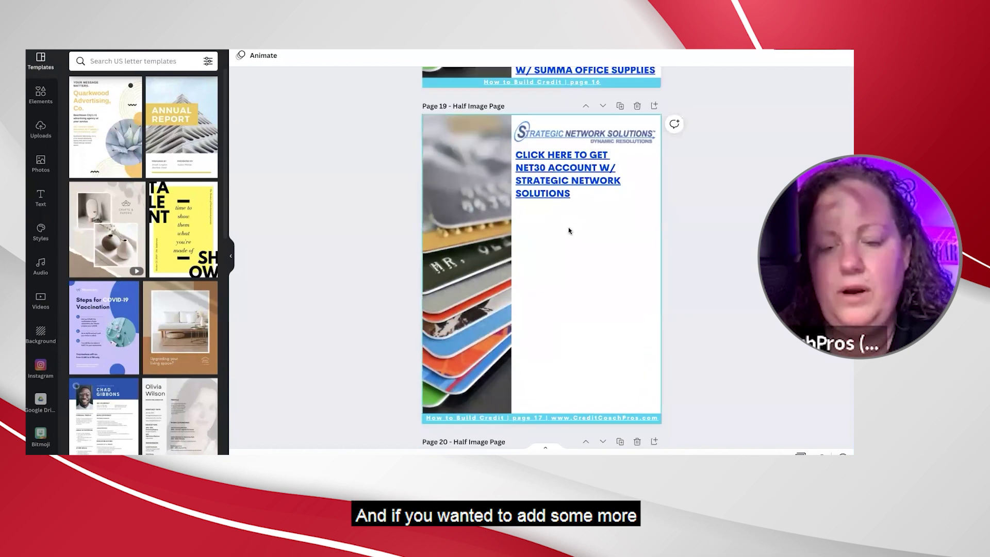
scroll(569, 230, down, 2)
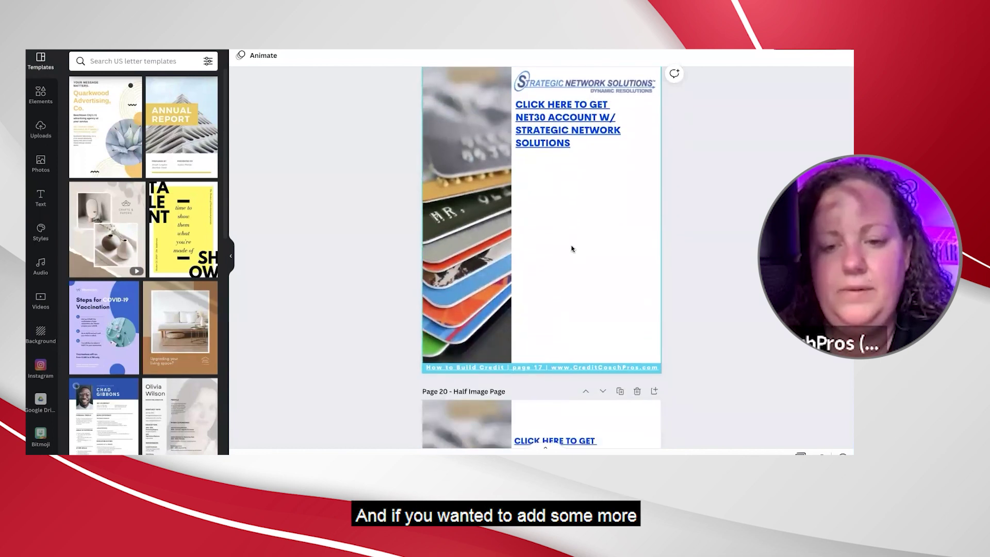
Move the Summa Office Supplies logo and its link text from page 18 into the empty area of page 19.
scroll(572, 249, up, 5)
scroll(578, 270, up, 1)
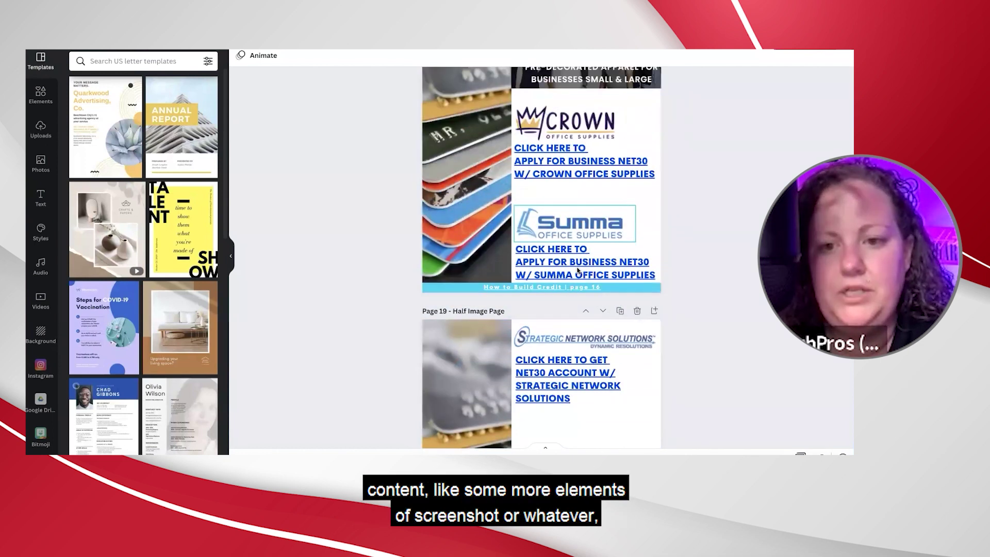
scroll(577, 270, down, 1)
click(575, 170)
drag(575, 170, 576, 404)
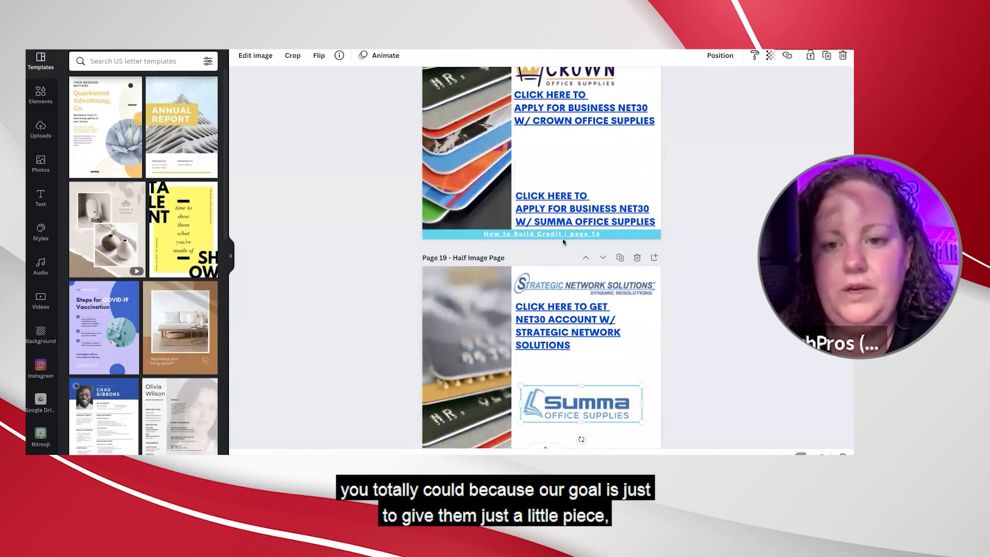
scroll(561, 306, down, 3)
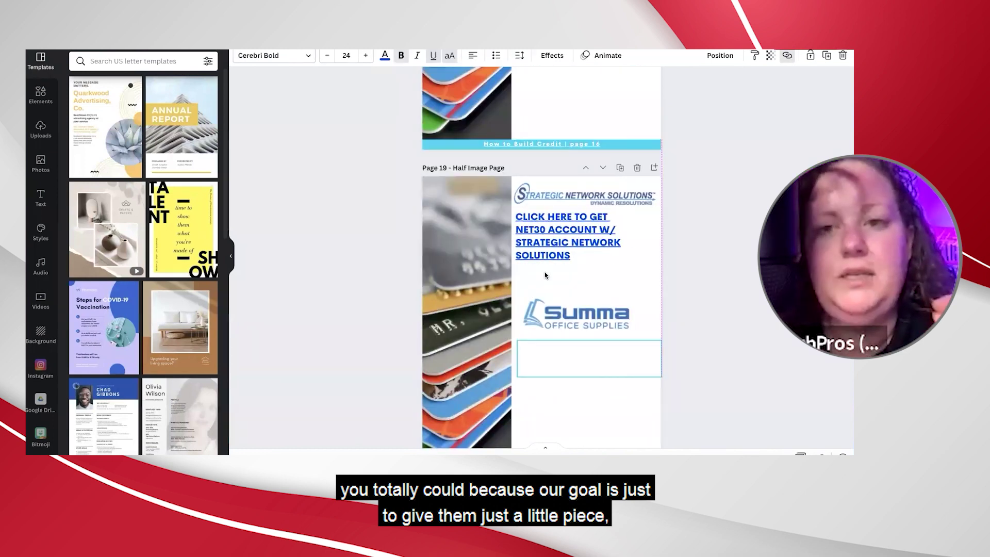
Lower the Crown Office Supplies logo and link on page 18, and place the Summa logo and link near page 19's footer.
scroll(545, 275, up, 7)
click(545, 274)
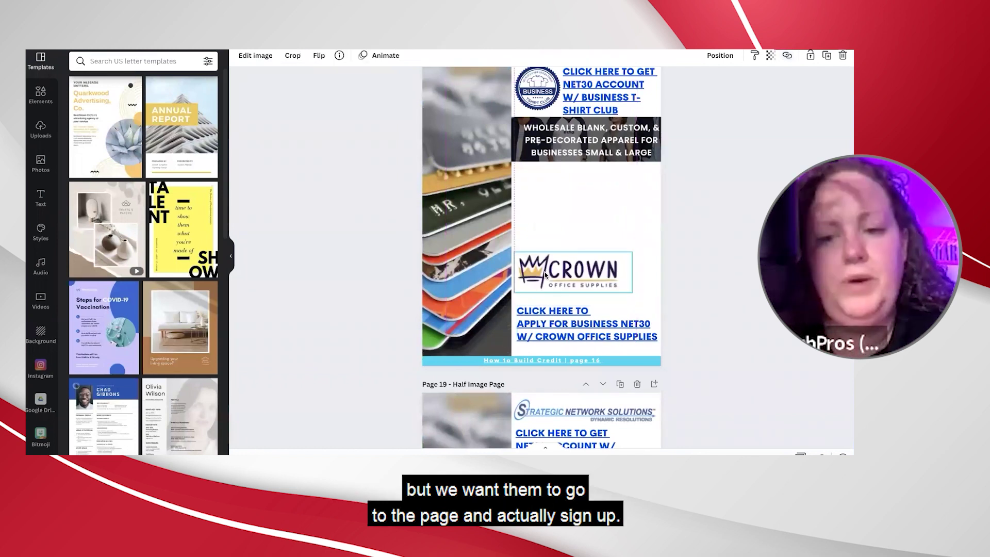
drag(544, 274, 545, 275)
scroll(545, 274, up, 4)
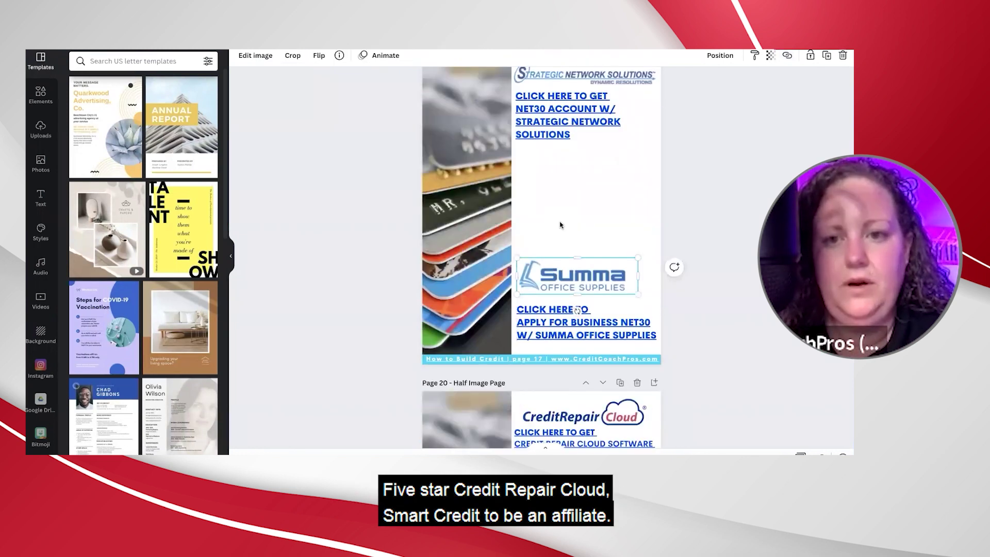
Delete page 21 with the SmartCredit affiliate and RingCentral content from the guide.
scroll(561, 225, down, 1)
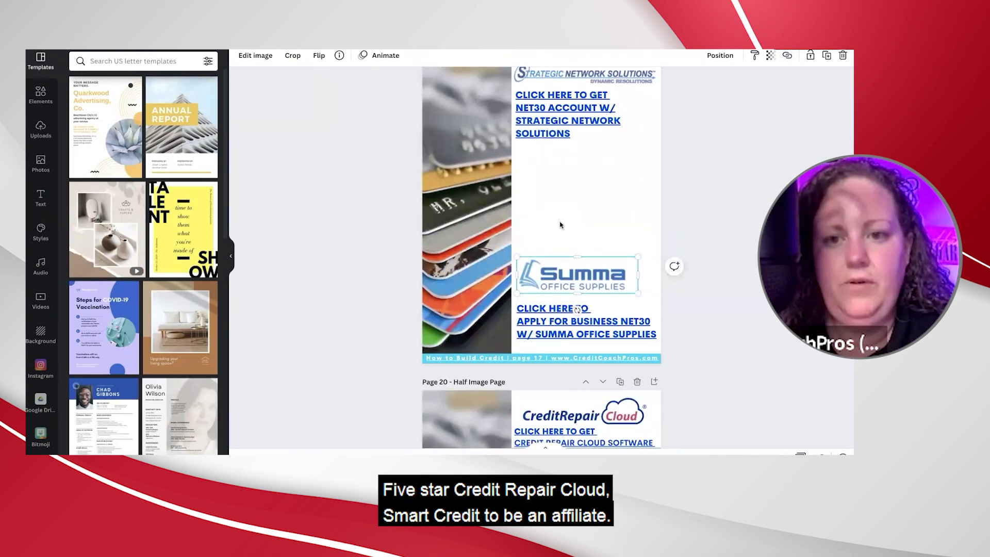
scroll(560, 225, down, 2)
scroll(561, 225, down, 4)
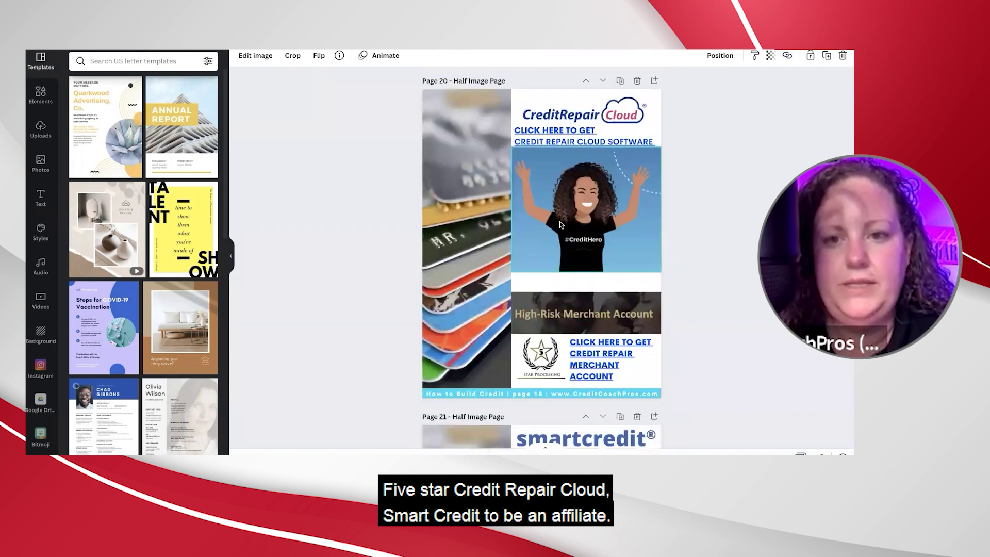
scroll(541, 135, down, 1)
scroll(541, 132, down, 5)
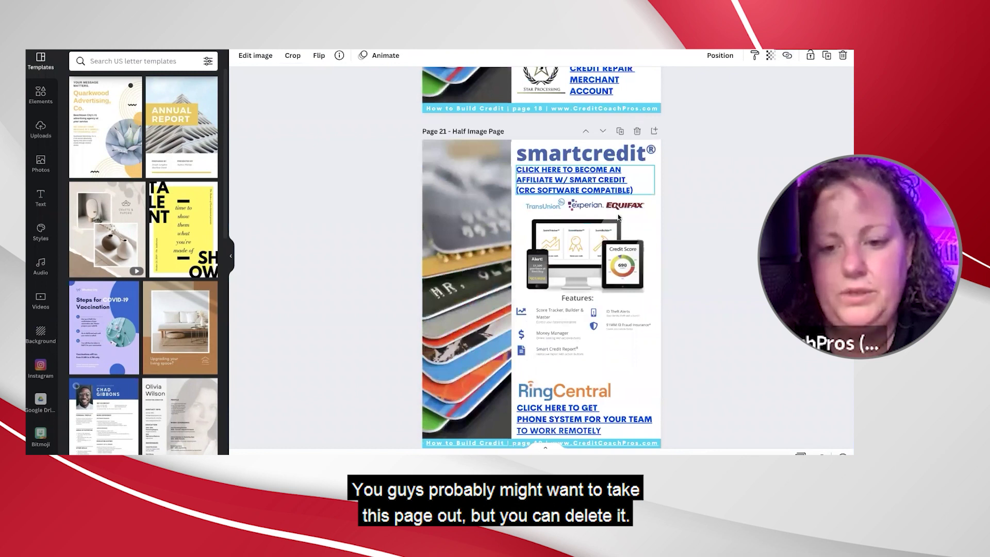
scroll(619, 218, down, 2)
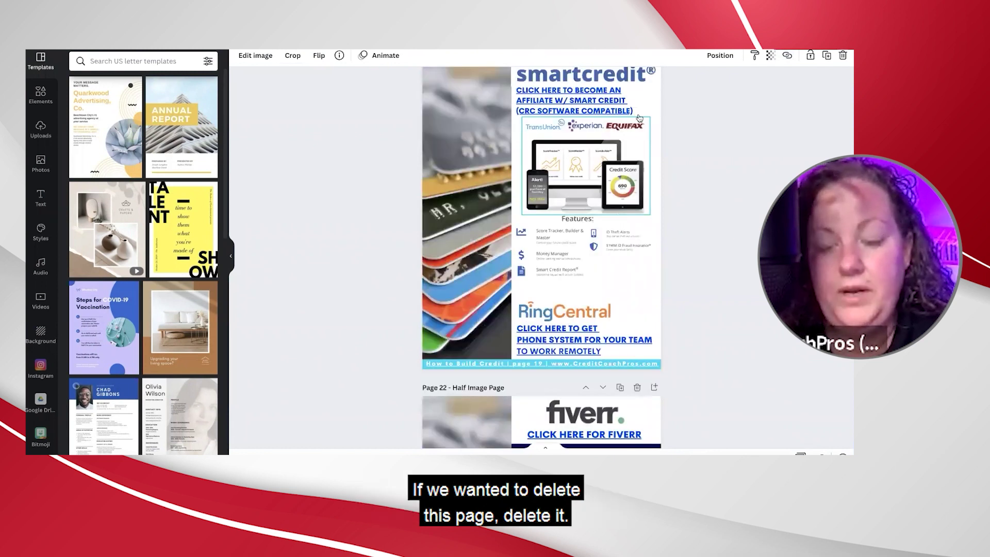
scroll(639, 120, up, 2)
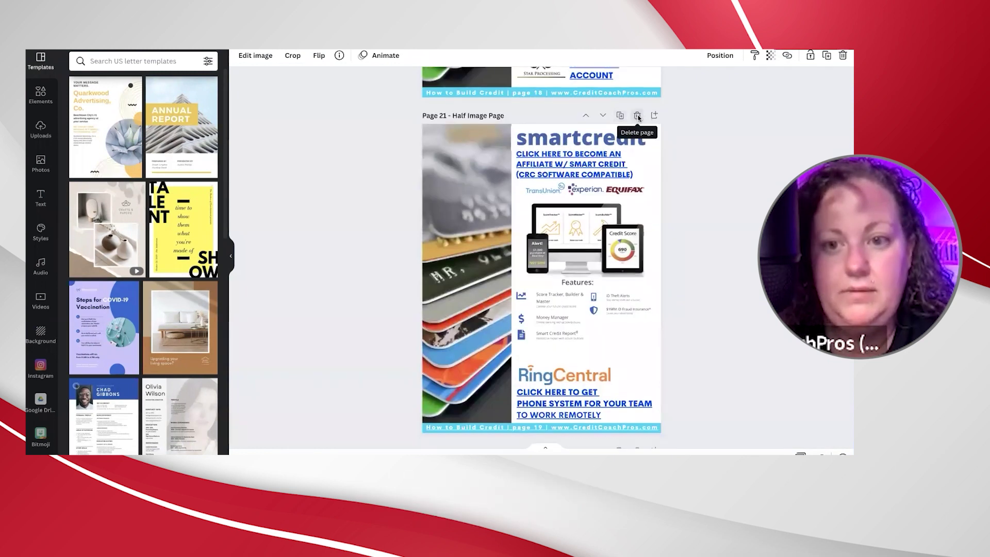
click(638, 111)
scroll(616, 136, down, 1)
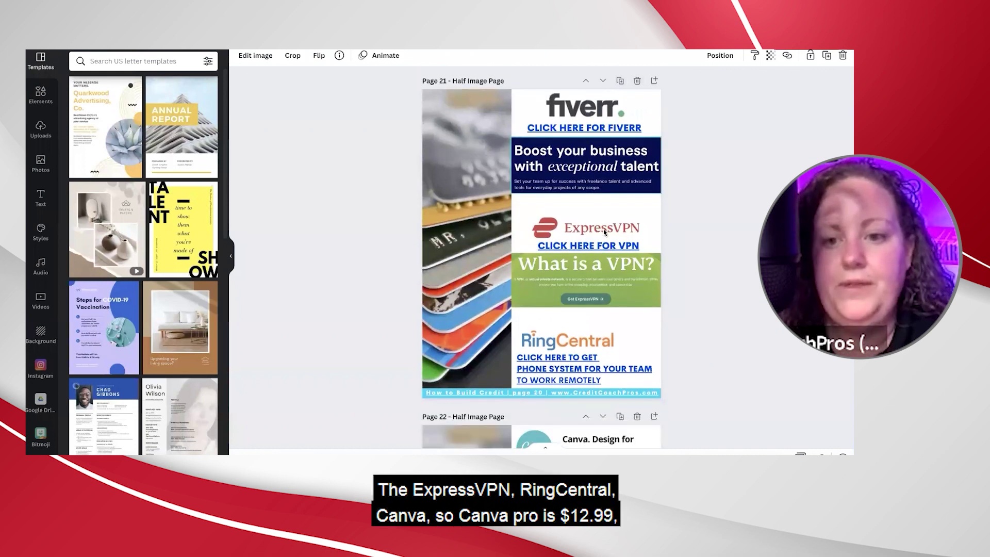
scroll(605, 232, down, 1)
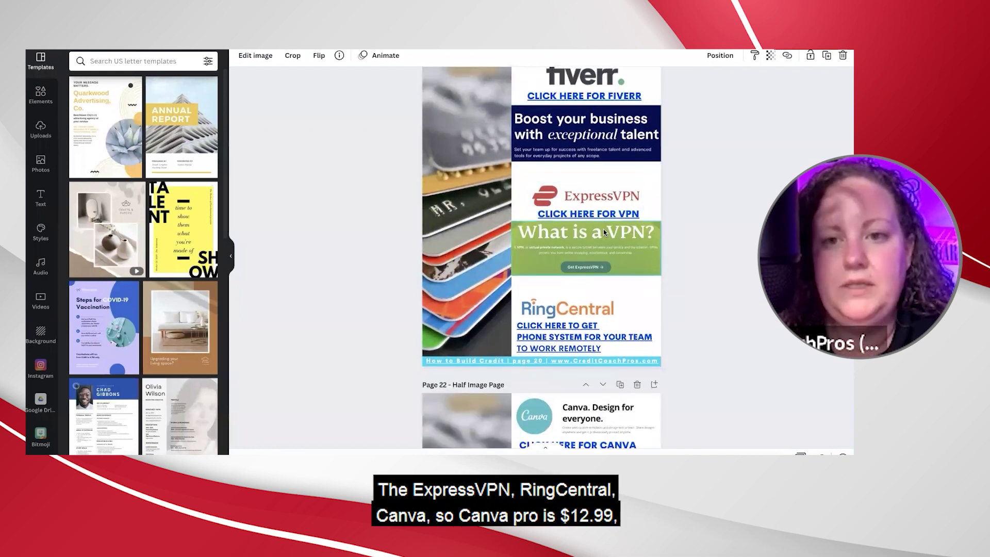
Examine the RingCentral section on page 21 and the Canva Free and Pro plan details on page 22.
scroll(604, 232, down, 2)
scroll(604, 229, down, 4)
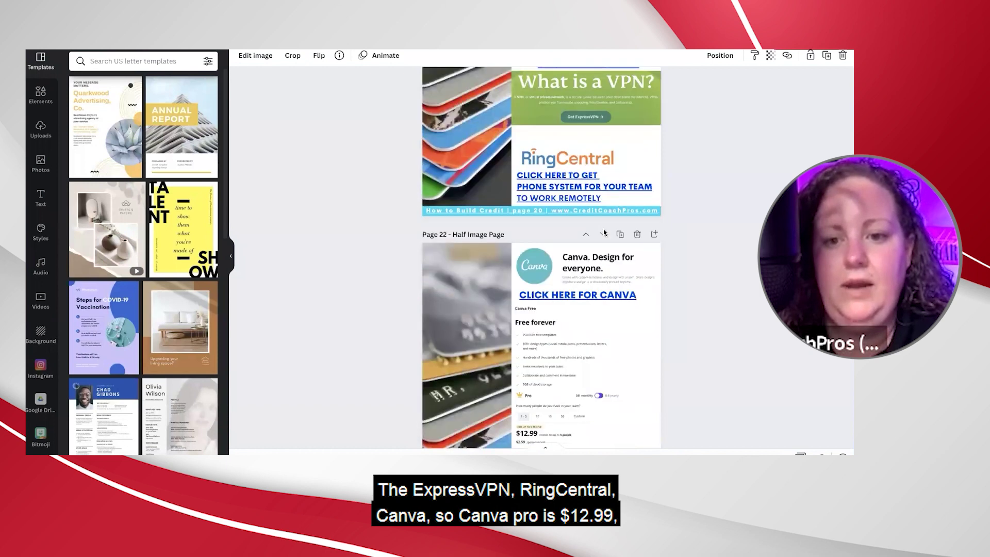
scroll(530, 203, down, 5)
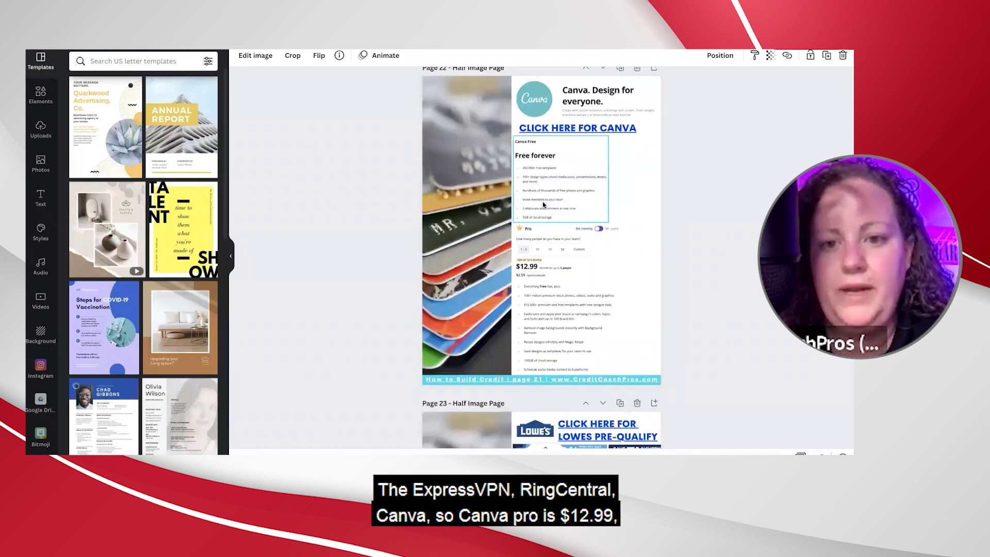
scroll(546, 202, down, 3)
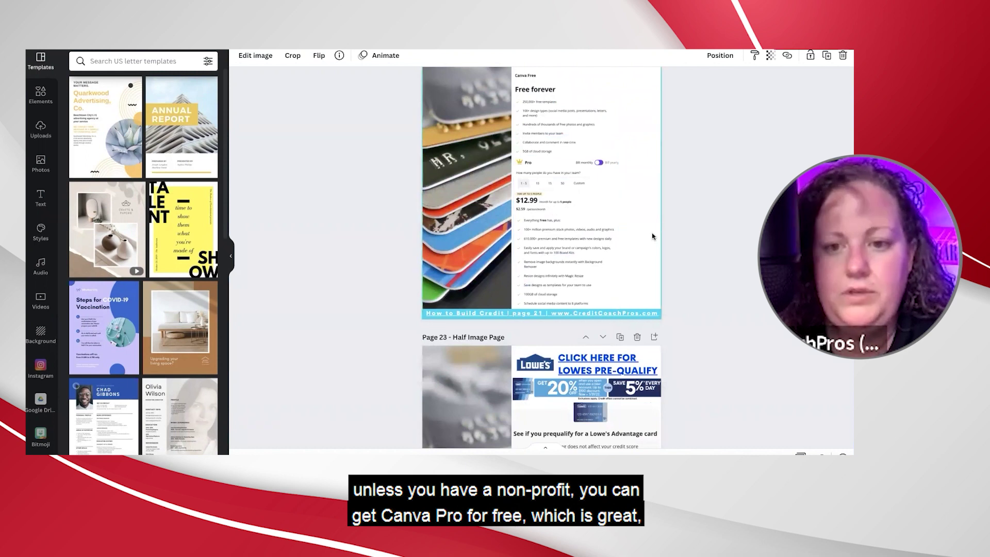
scroll(652, 236, down, 1)
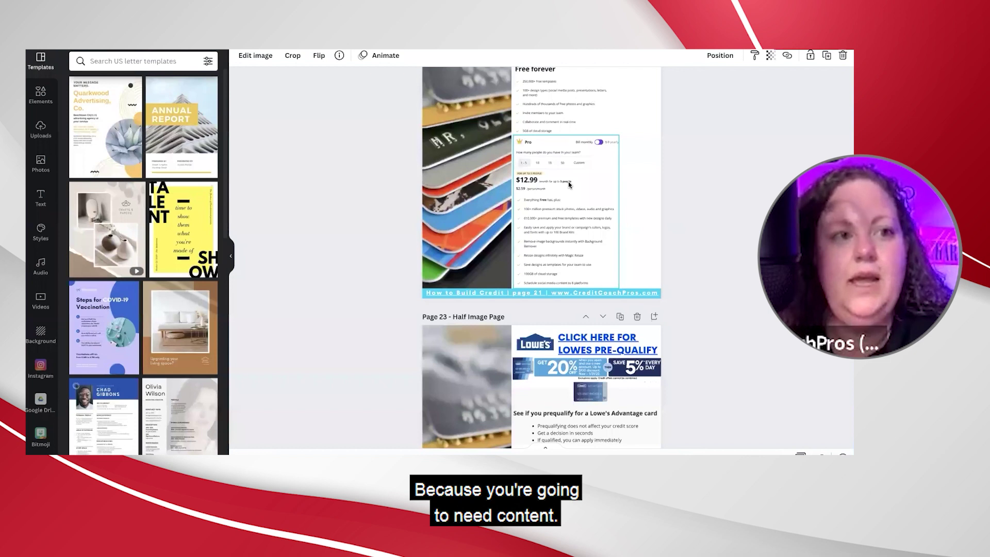
scroll(569, 184, up, 3)
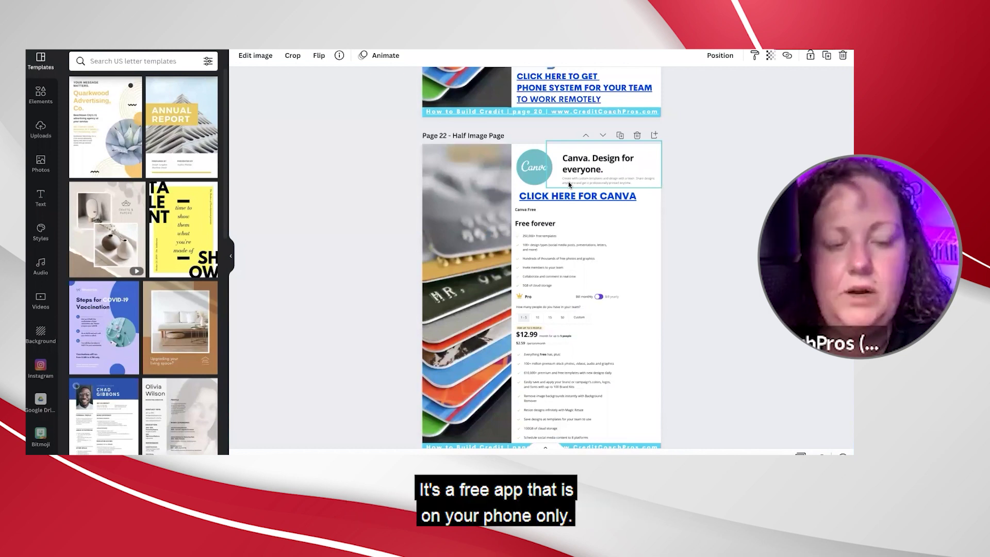
scroll(618, 243, down, 5)
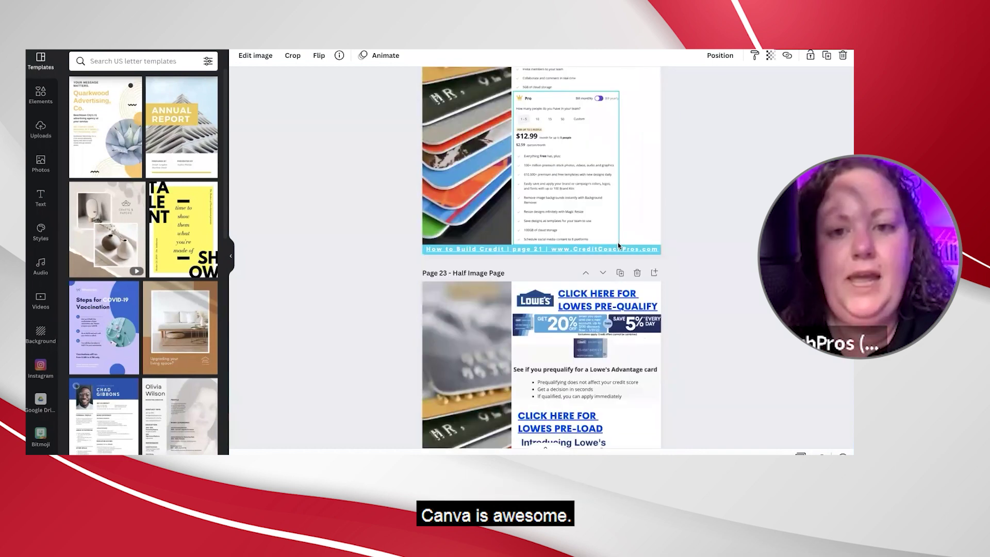
scroll(617, 228, up, 3)
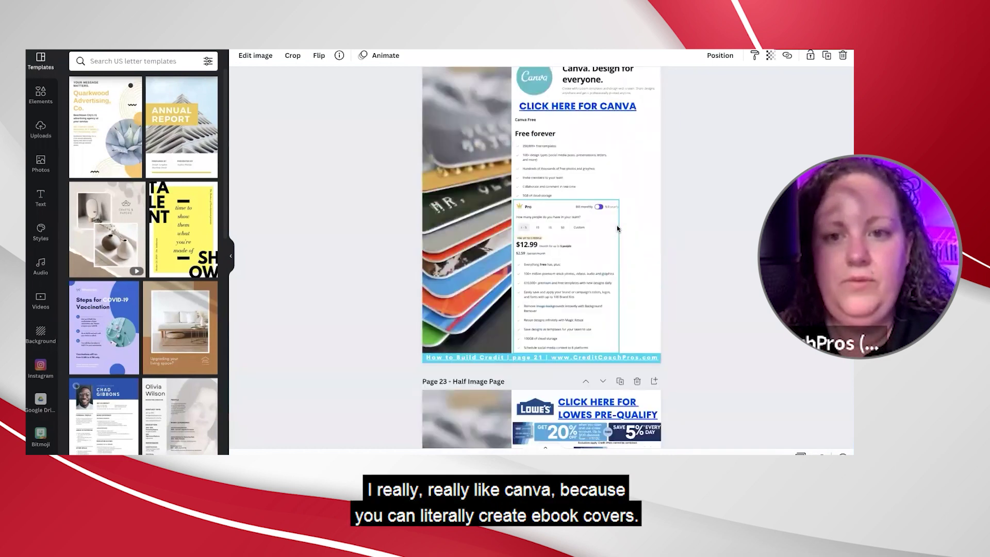
scroll(617, 221, up, 4)
click(656, 233)
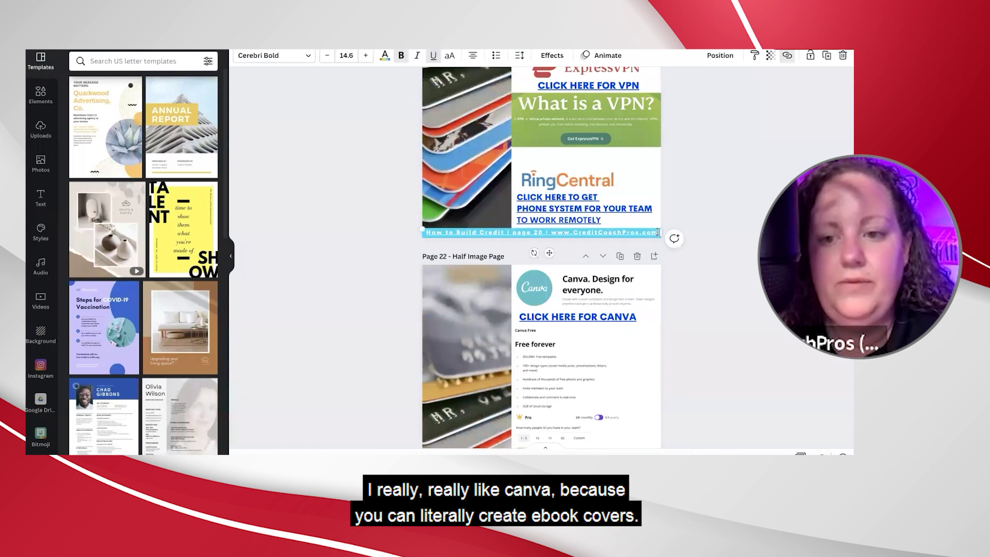
drag(657, 232, 551, 232)
key(BackSpace)
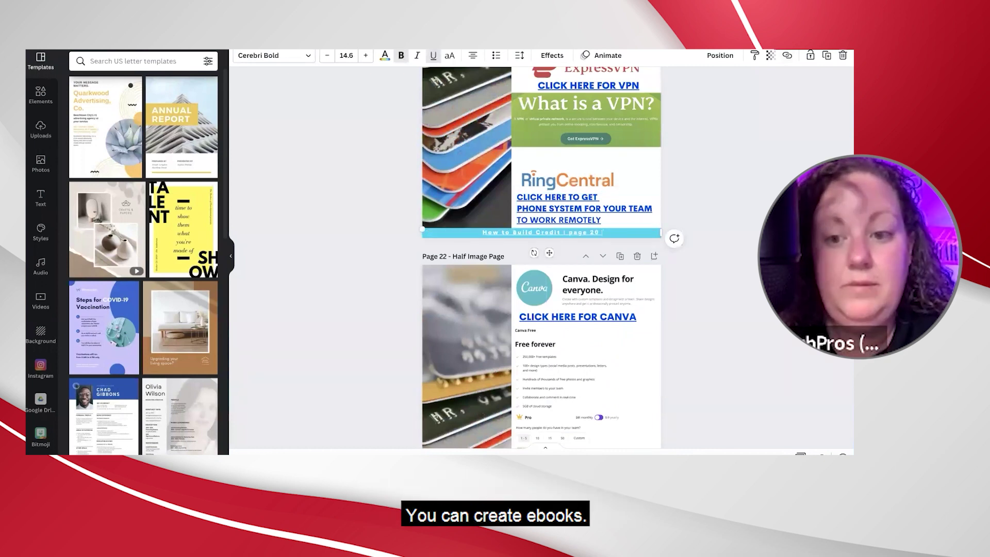
Remove the website address from the footer of the Canva page, leaving "How to Build Credit | page 21".
scroll(638, 331, down, 5)
click(638, 335)
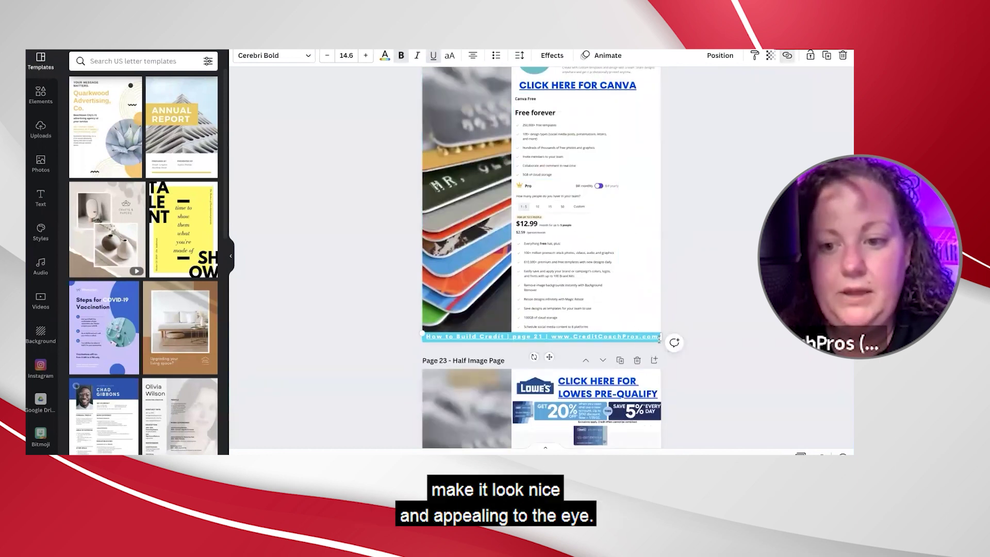
drag(555, 337, 545, 336)
key(BackSpace)
Delete the website address and its separator from the Brex Daily Card page's footer, keeping "How to Build Credit | page 23".
scroll(572, 330, down, 6)
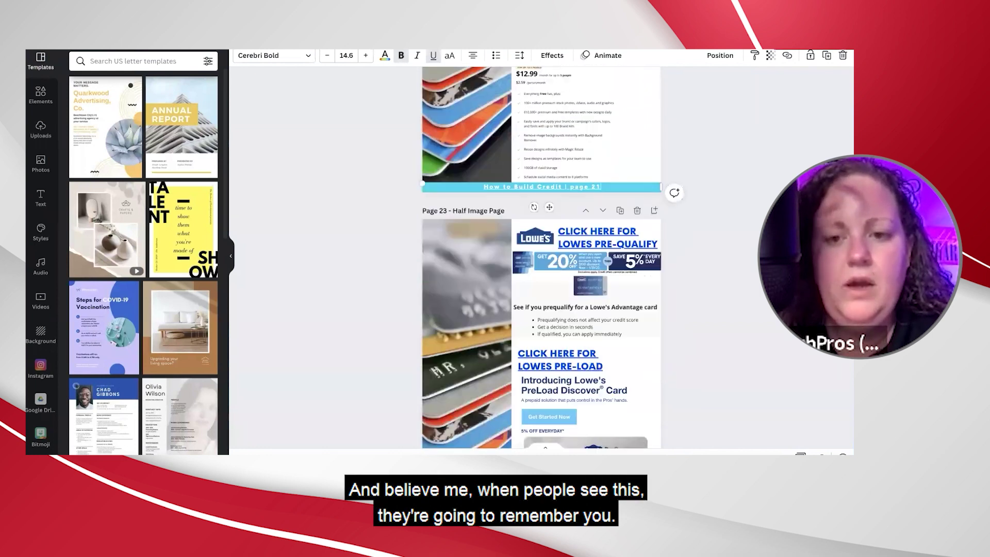
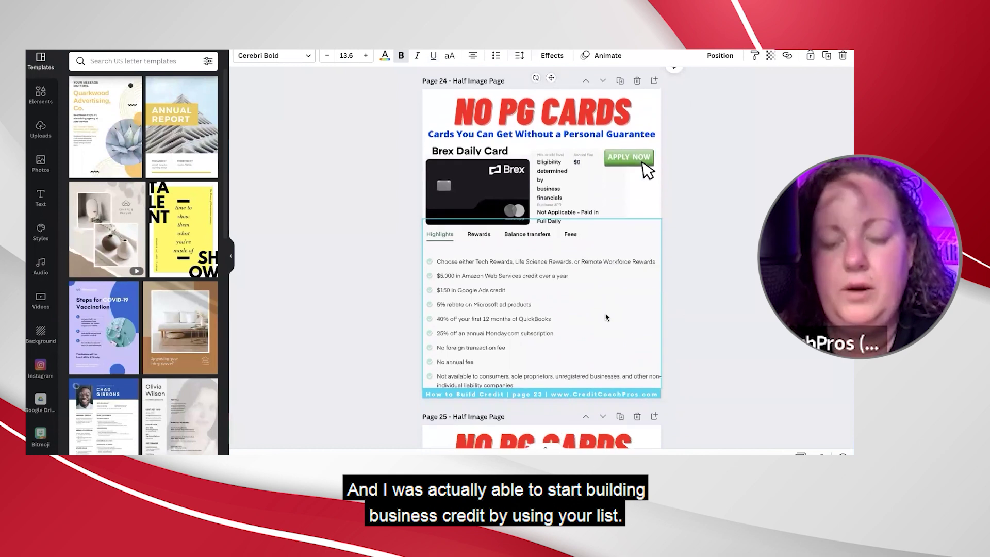
click(617, 348)
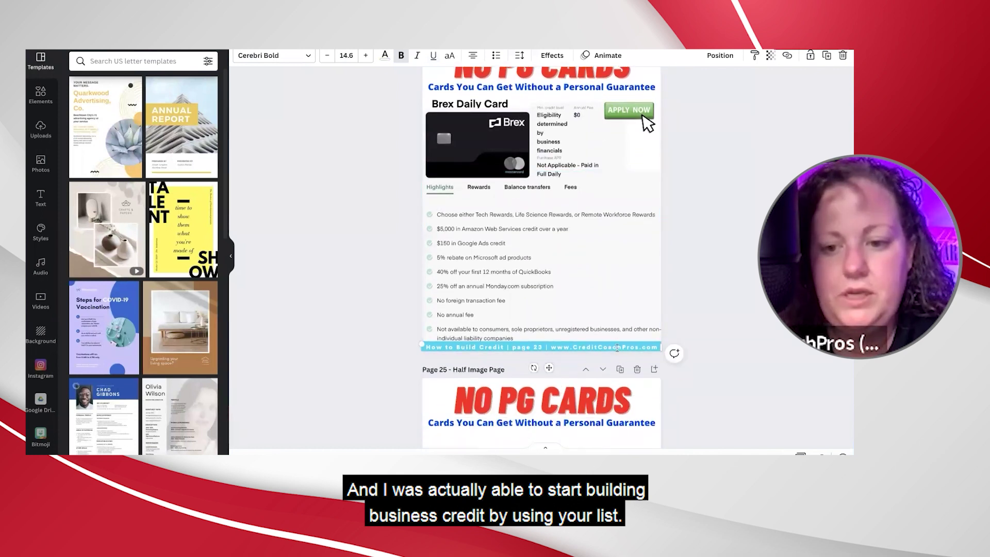
double_click(616, 347)
key(BackSpace)
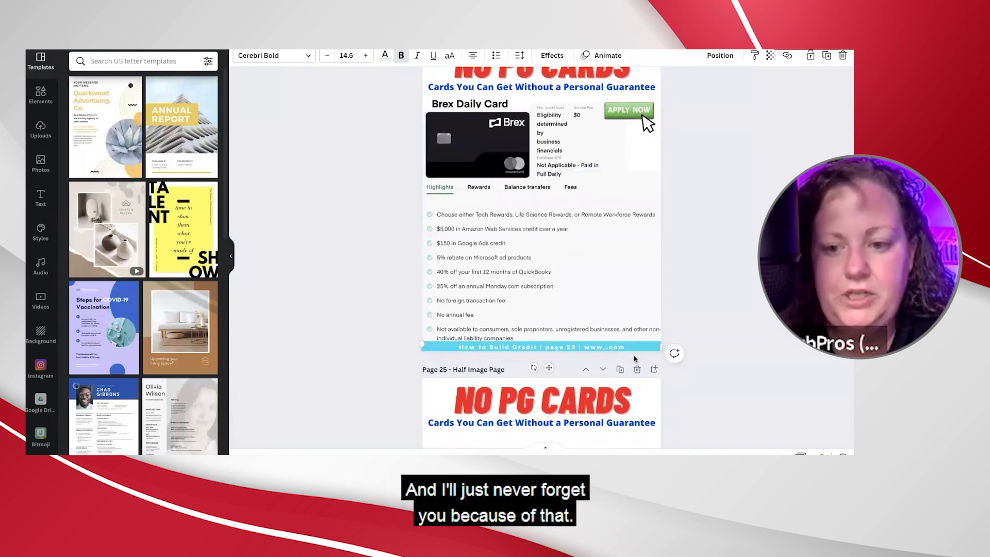
key(BackSpace)
key(BackSpace)
key(BackSpace)
key(BackSpace)
key(BackSpace)
key(BackSpace)
key(BackSpace)
key(BackSpace)
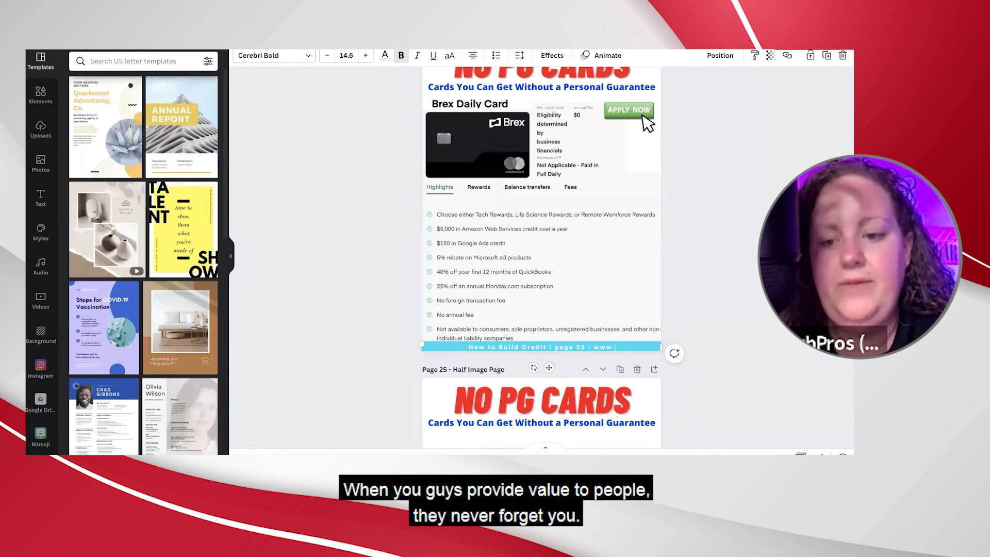
key(BackSpace)
key(BackSpace)
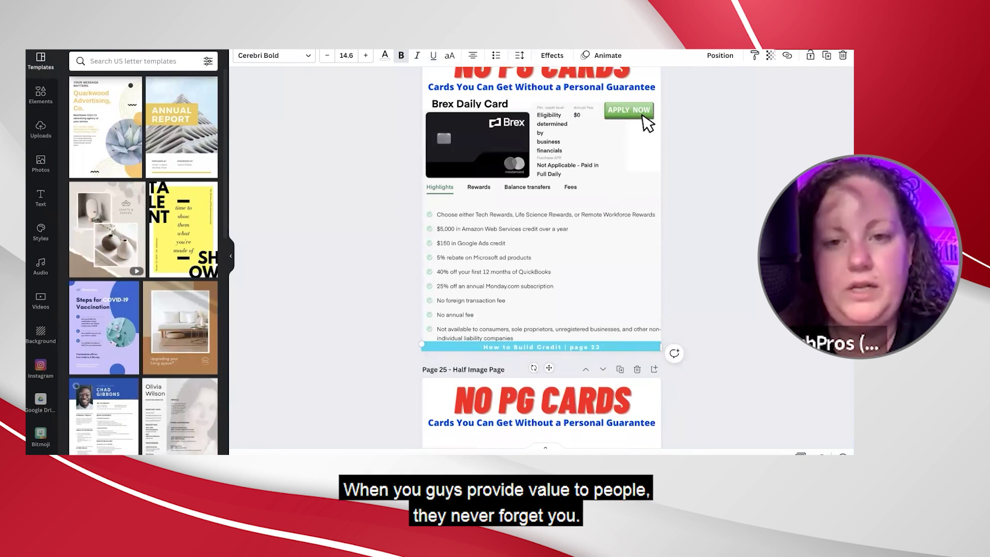
Shorten the Stripe Corporate Card page's footer to "How to Build Credit | page 24" by deleting the website address.
scroll(633, 341, down, 8)
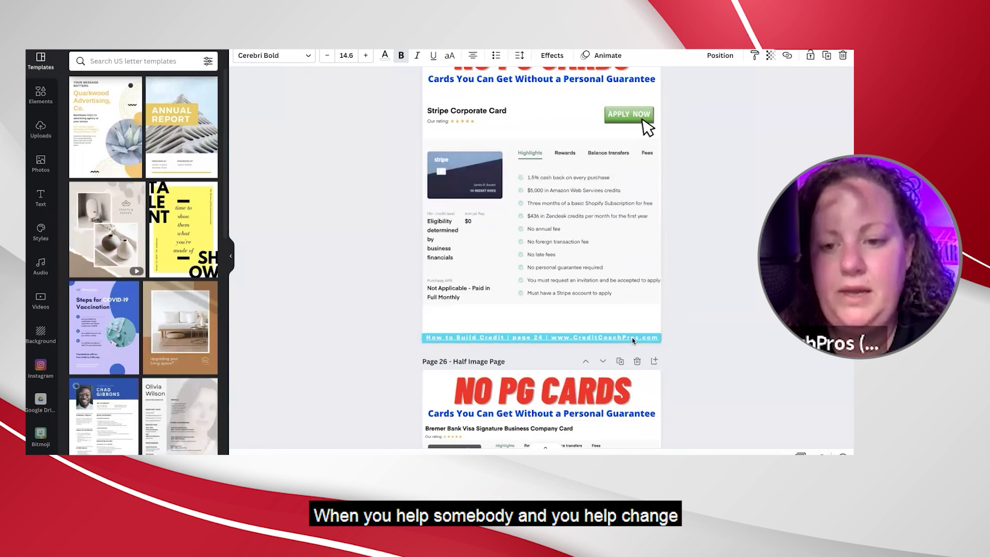
click(633, 338)
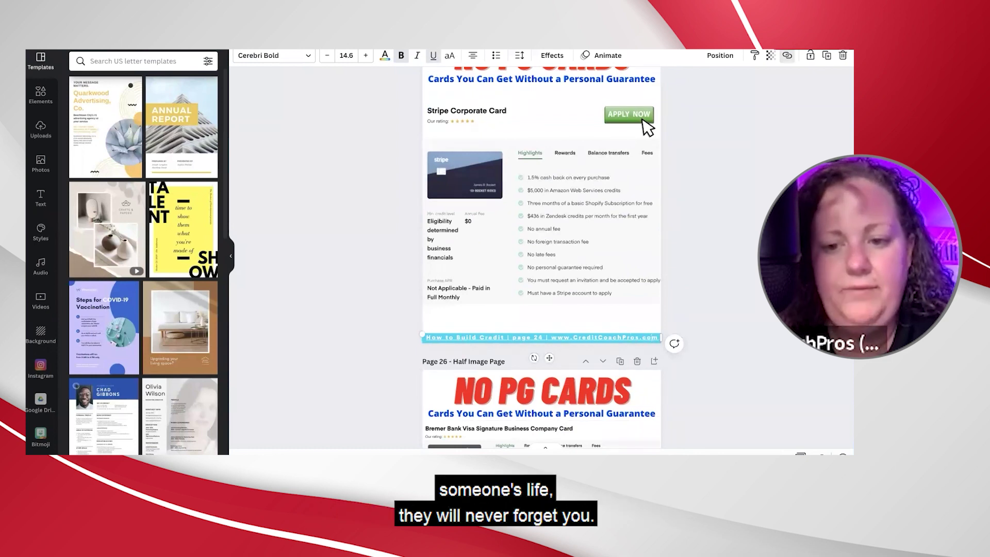
key(BackSpace)
key(BackSpace)
key(BackSpace)
key(BackSpace)
key(BackSpace)
key(BackSpace)
key(BackSpace)
key(BackSpace)
key(BackSpace)
key(BackSpace)
key(BackSpace)
key(BackSpace)
key(BackSpace)
key(BackSpace)
key(BackSpace)
key(BackSpace)
key(BackSpace)
key(BackSpace)
key(BackSpace)
key(BackSpace)
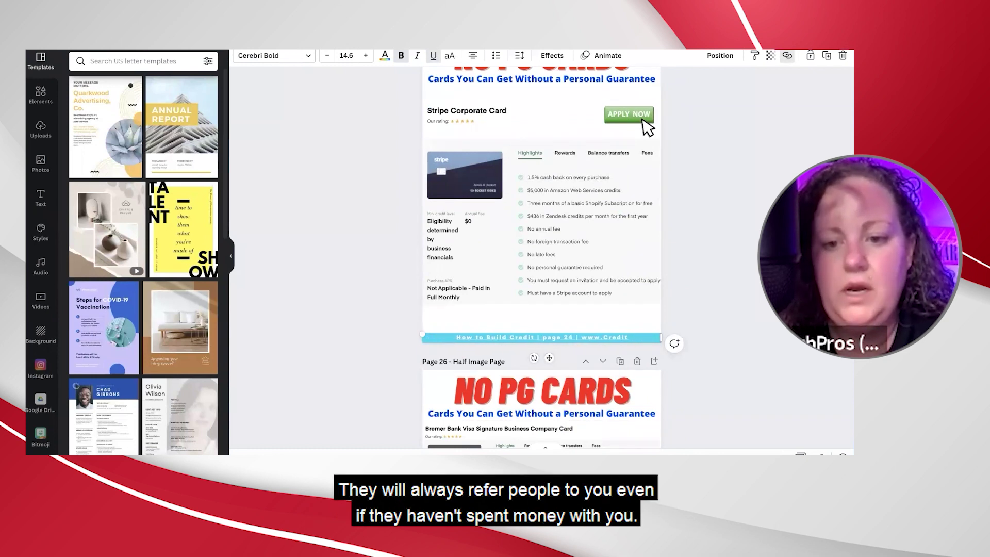
key(BackSpace)
key(BackSpace)
key(BackSpace)
key(BackSpace)
key(BackSpace)
key(BackSpace)
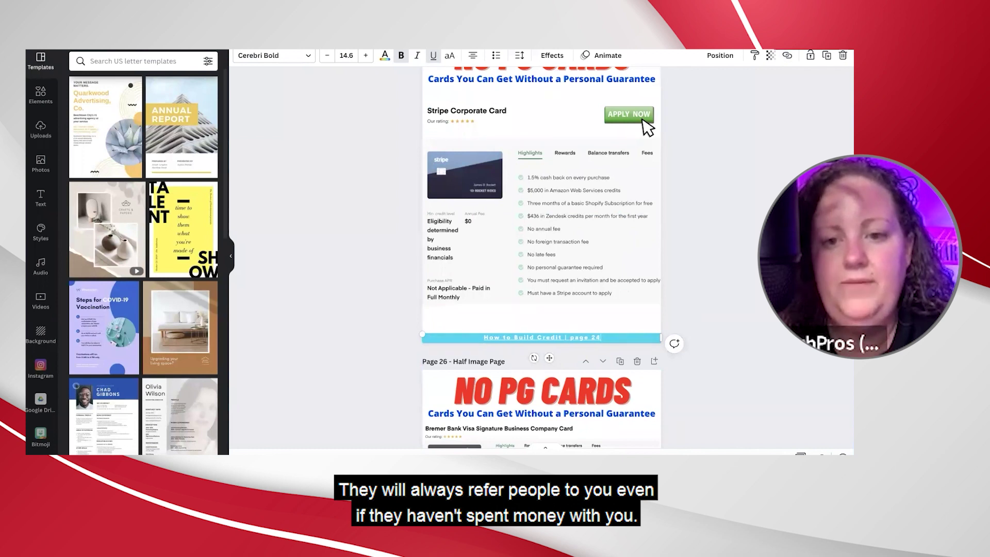
Delete the website address from the footer of the Bremer Bank Visa page, leaving "How to Build Credit | page 25".
scroll(648, 126, down, 5)
click(636, 361)
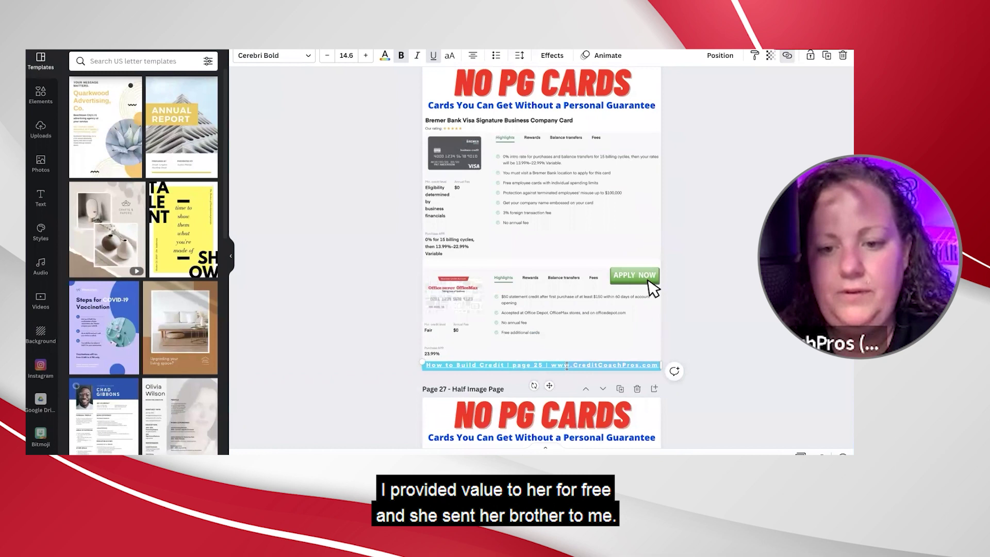
key(BackSpace)
key(BackSpace)
key(BackSpace)
key(BackSpace)
key(BackSpace)
key(BackSpace)
key(BackSpace)
key(BackSpace)
key(BackSpace)
key(BackSpace)
key(BackSpace)
key(BackSpace)
key(BackSpace)
key(BackSpace)
key(BackSpace)
key(BackSpace)
key(BackSpace)
key(BackSpace)
key(BackSpace)
key(BackSpace)
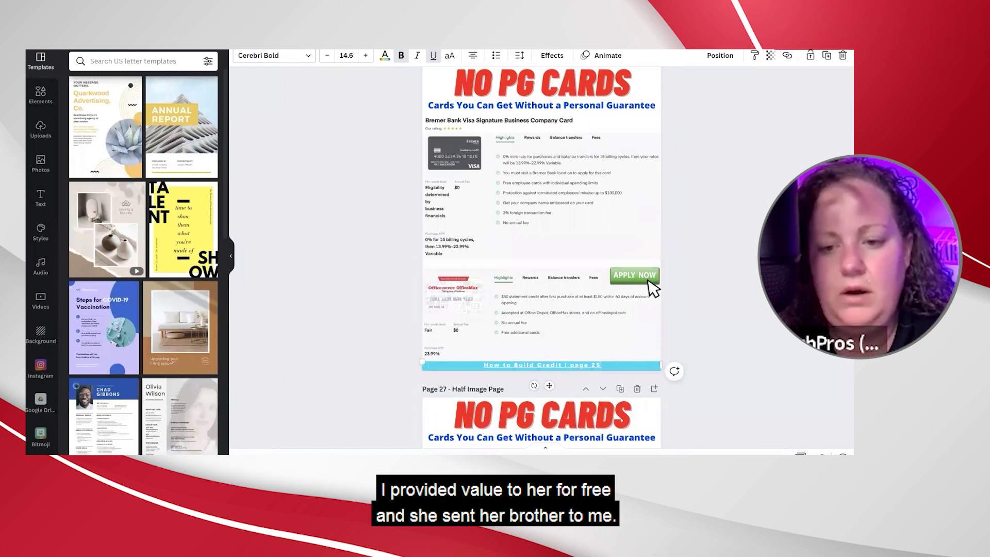
Delete the website address from the ScaleFactor Visa page's footer so it reads "How to Build Credit | page 26".
scroll(653, 289, down, 5)
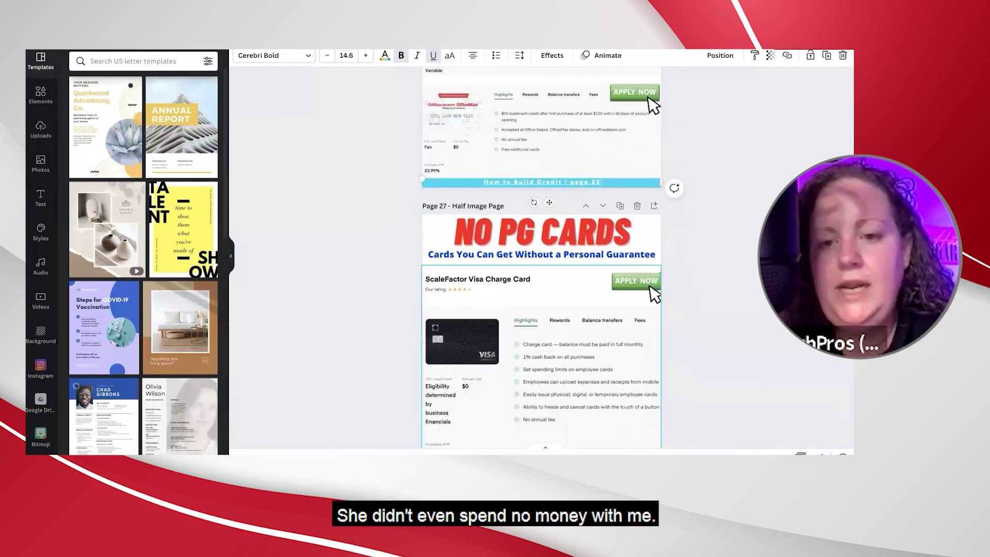
scroll(581, 381, down, 2)
click(639, 375)
click(655, 370)
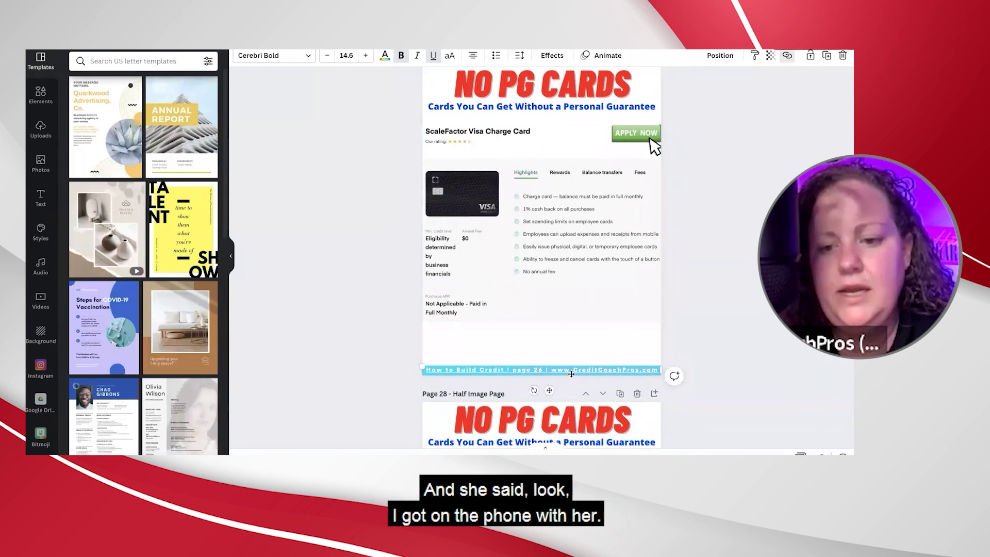
key(BackSpace)
key(BackSpace)
key(BackSpace)
key(BackSpace)
key(BackSpace)
key(BackSpace)
key(BackSpace)
key(BackSpace)
key(BackSpace)
key(BackSpace)
key(BackSpace)
key(BackSpace)
key(BackSpace)
key(BackSpace)
key(BackSpace)
key(BackSpace)
key(BackSpace)
key(BackSpace)
key(BackSpace)
key(BackSpace)
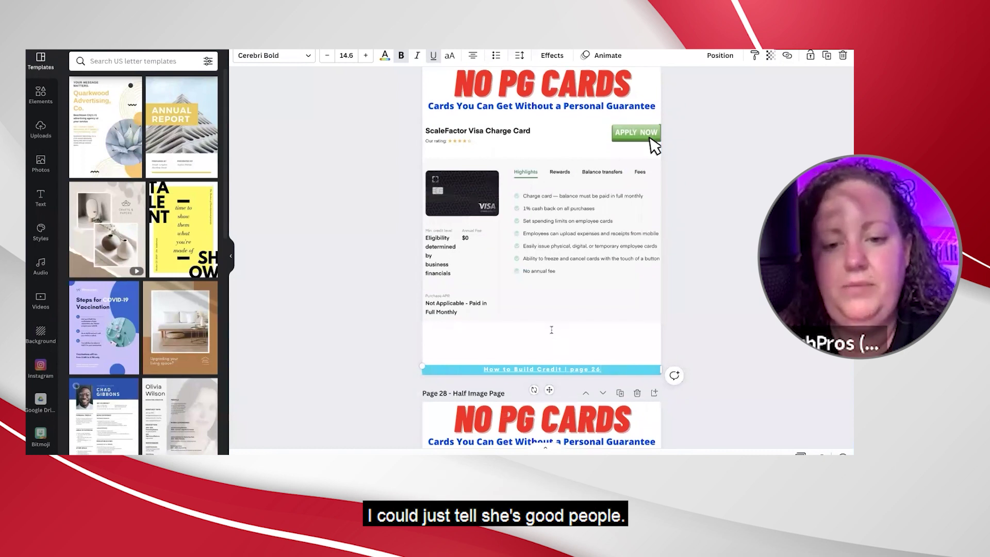
Remove the website address from the footer of the Shell and Sam's Club card page, keeping "How to Build Credit | page 27".
scroll(551, 333, down, 5)
scroll(551, 333, down, 2)
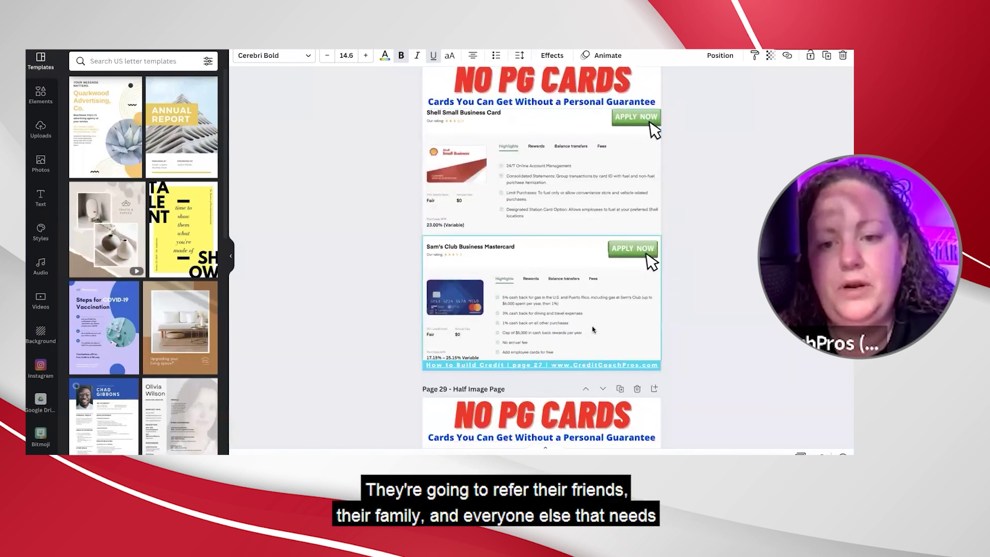
click(593, 325)
drag(652, 322, 658, 324)
key(BackSpace)
key(BackSpace)
key(BackSpace)
key(BackSpace)
key(BackSpace)
key(BackSpace)
key(BackSpace)
key(BackSpace)
key(BackSpace)
key(BackSpace)
key(BackSpace)
key(BackSpace)
key(BackSpace)
key(BackSpace)
key(BackSpace)
key(BackSpace)
key(BackSpace)
key(BackSpace)
key(BackSpace)
key(BackSpace)
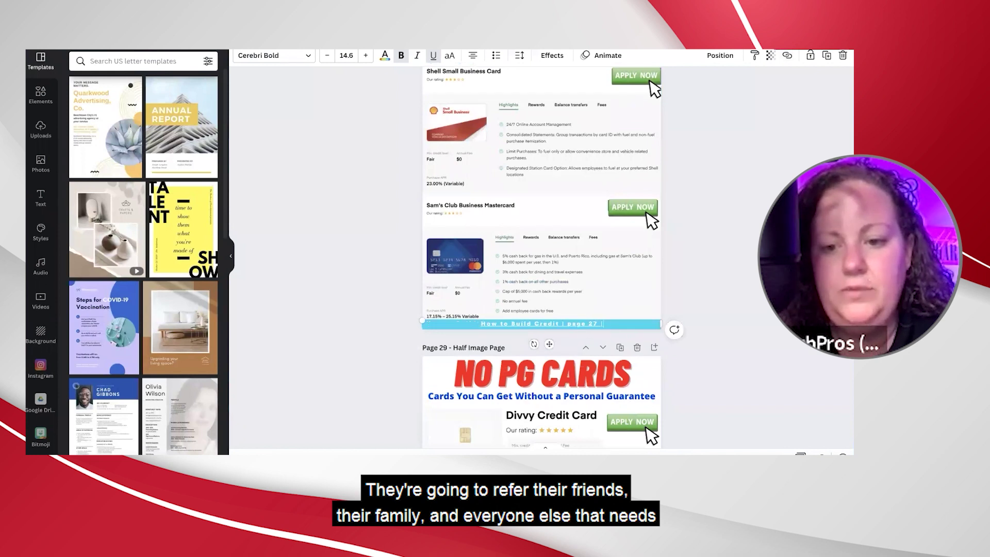
Remove the website address from the Divvy Credit Card page's footer, leaving "How to Build Credit | page 28".
scroll(537, 316, down, 7)
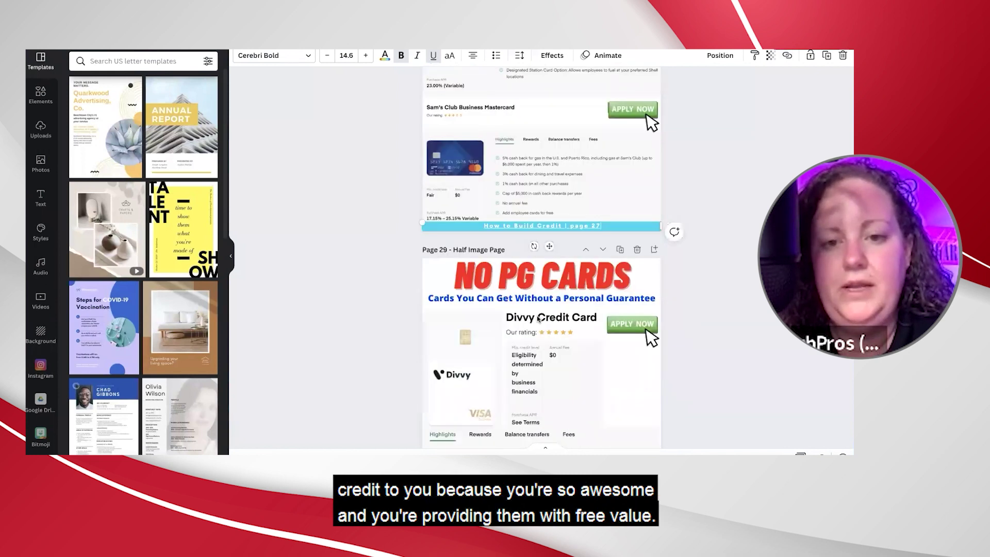
scroll(587, 251, down, 3)
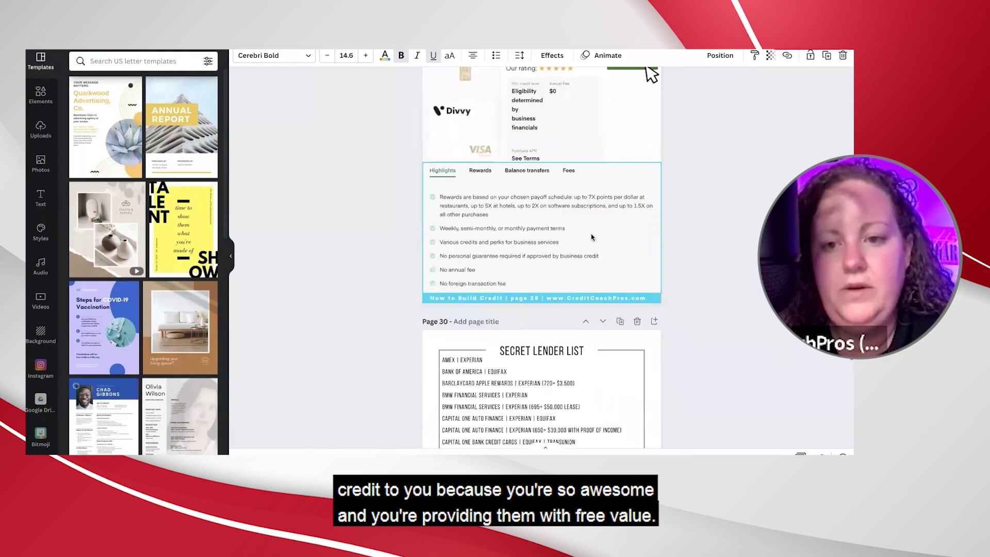
click(645, 232)
key(BackSpace)
key(BackSpace)
key(BackSpace)
key(BackSpace)
key(BackSpace)
key(BackSpace)
key(BackSpace)
key(BackSpace)
key(BackSpace)
key(BackSpace)
key(BackSpace)
key(BackSpace)
key(BackSpace)
key(BackSpace)
key(BackSpace)
key(BackSpace)
key(BackSpace)
key(BackSpace)
key(BackSpace)
key(BackSpace)
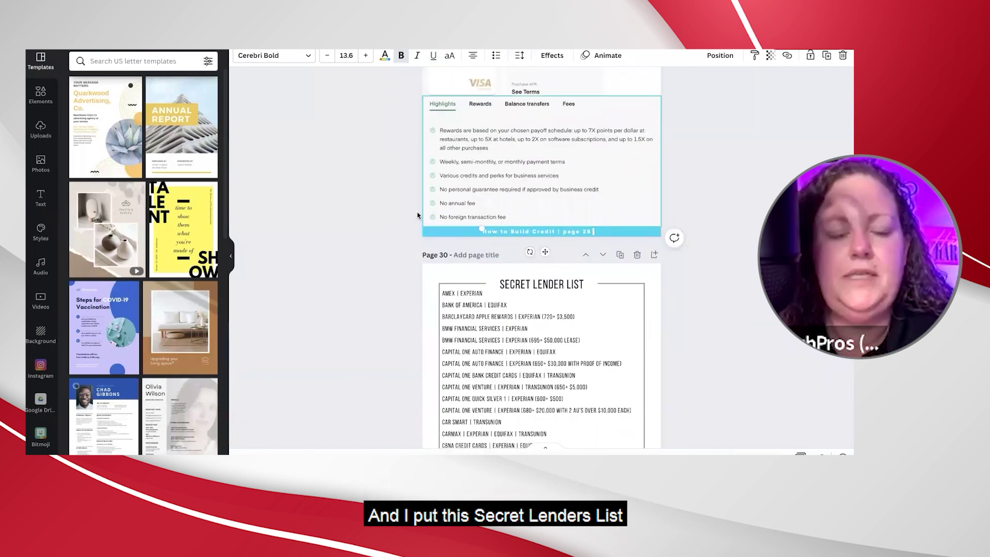
key(BackSpace)
key(BackSpace)
key(BackSpace)
key(BackSpace)
key(BackSpace)
Delete the "For more info text" line from the footer of the Secret Lender List page.
scroll(382, 217, down, 1)
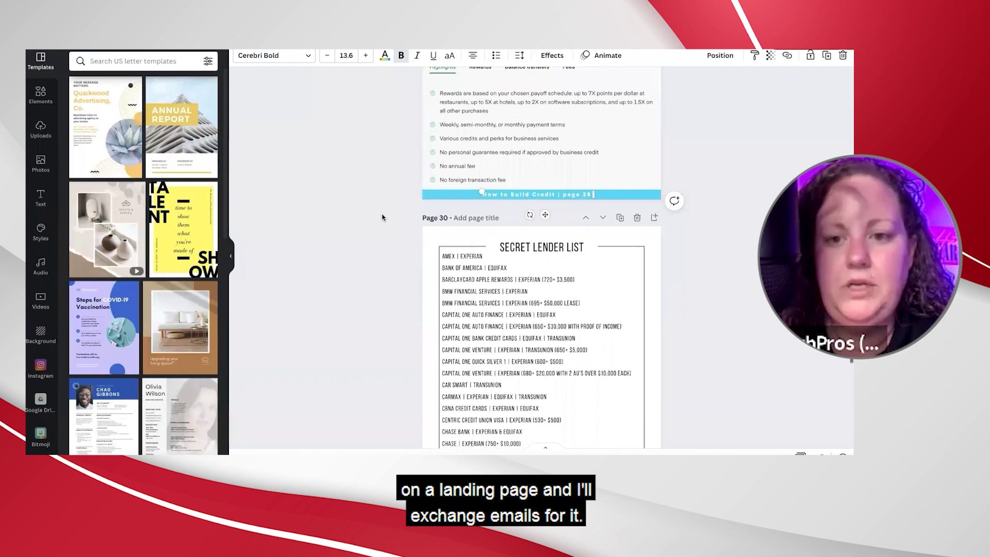
scroll(382, 218, down, 4)
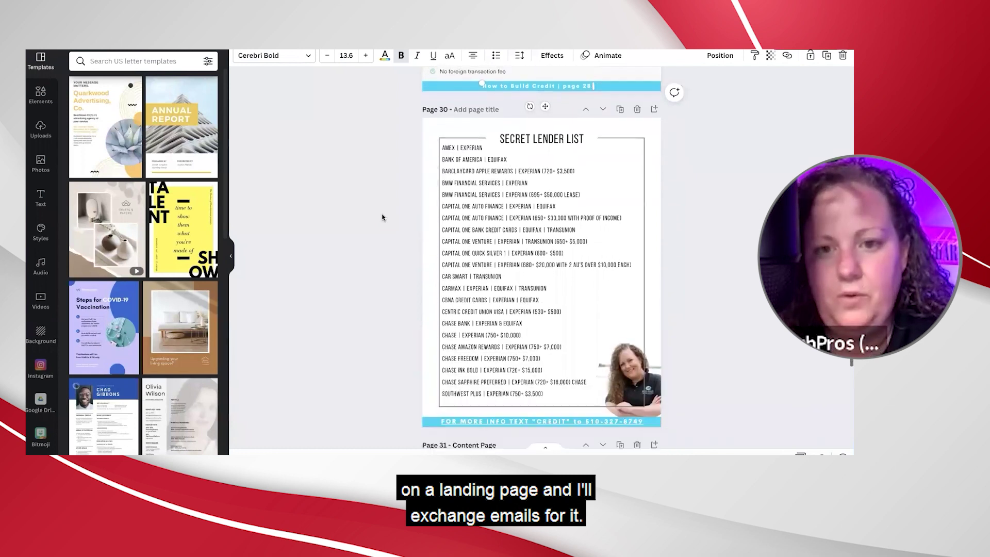
click(647, 358)
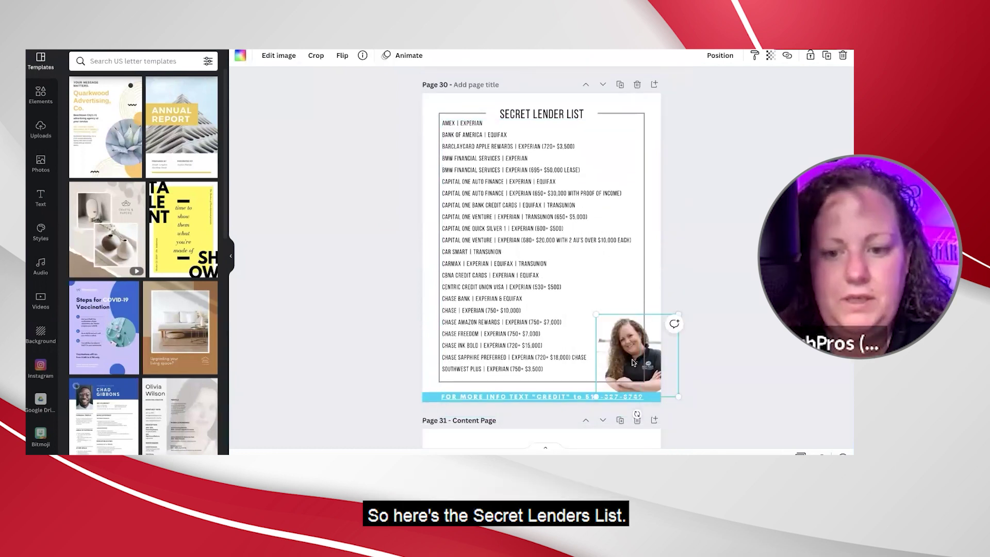
click(506, 396)
key(Delete)
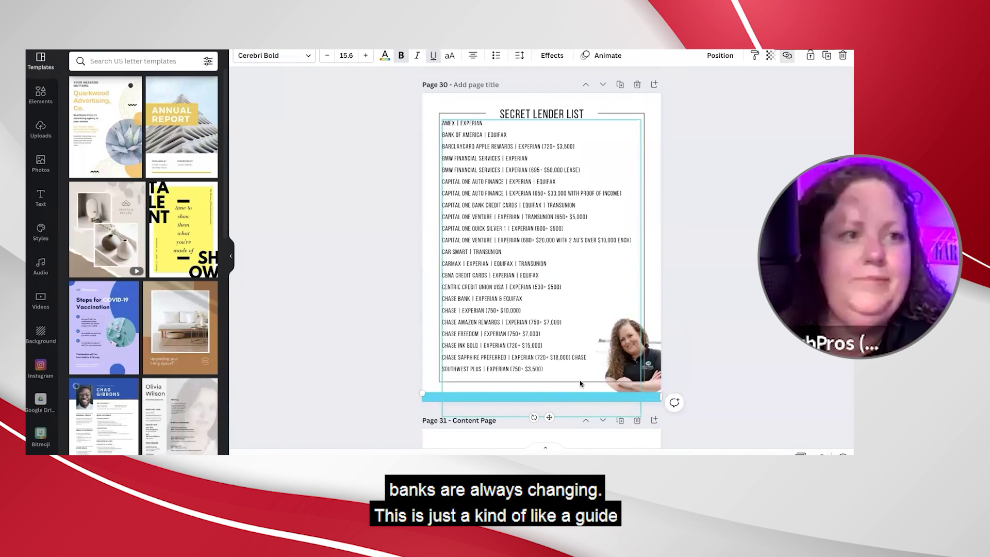
Remove the background from the man's photo on the Secret Lender List page and clear the woman's photo from the circular frame.
scroll(580, 383, down, 1)
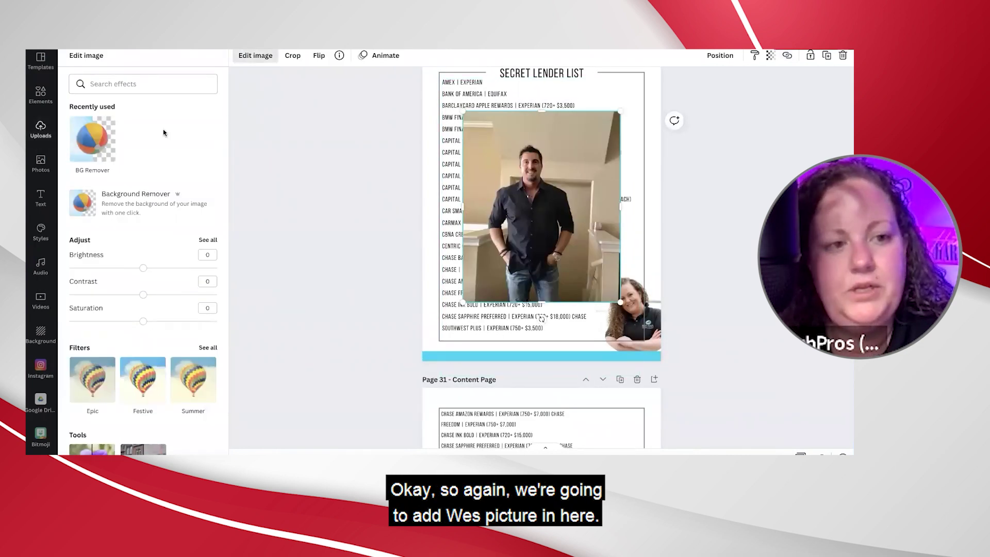
click(87, 145)
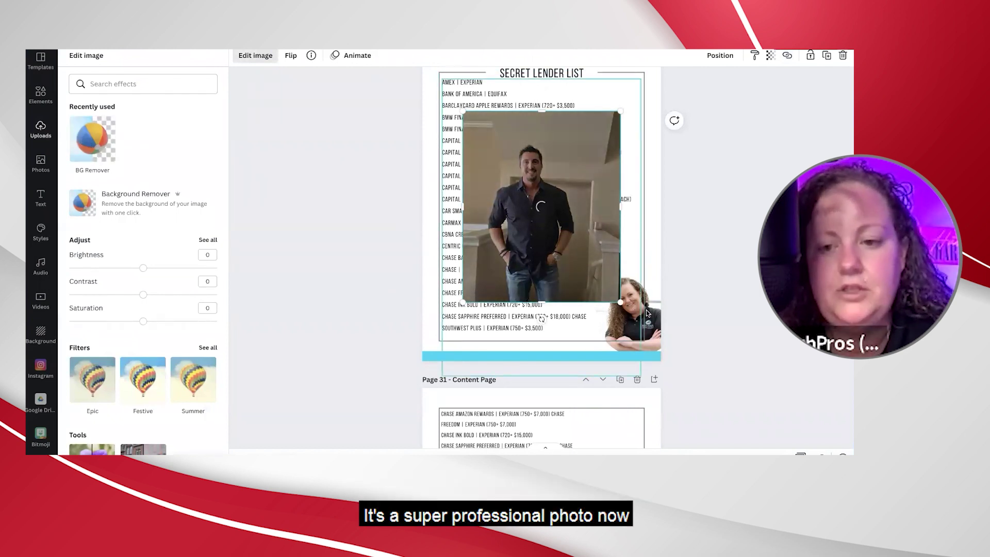
click(645, 311)
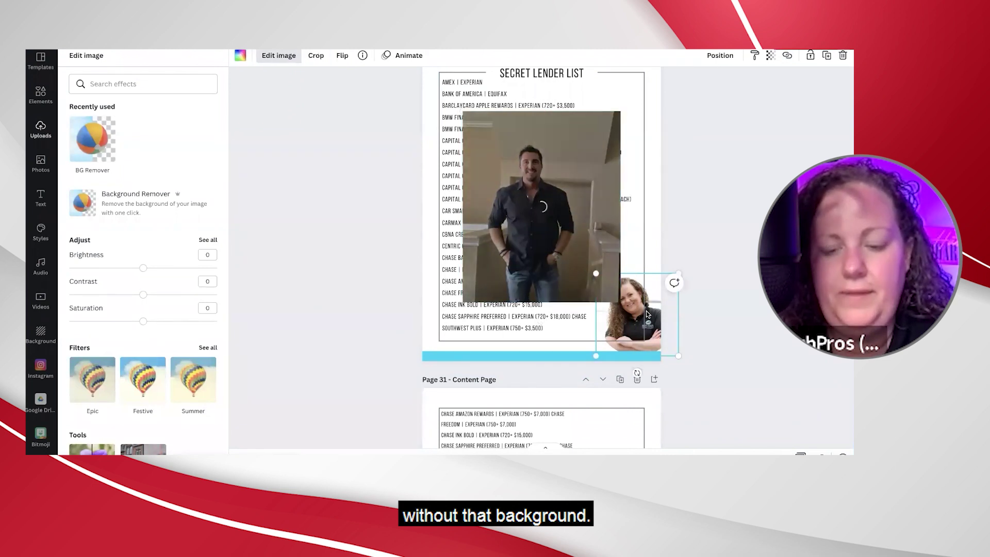
key(Delete)
drag(541, 206, 513, 213)
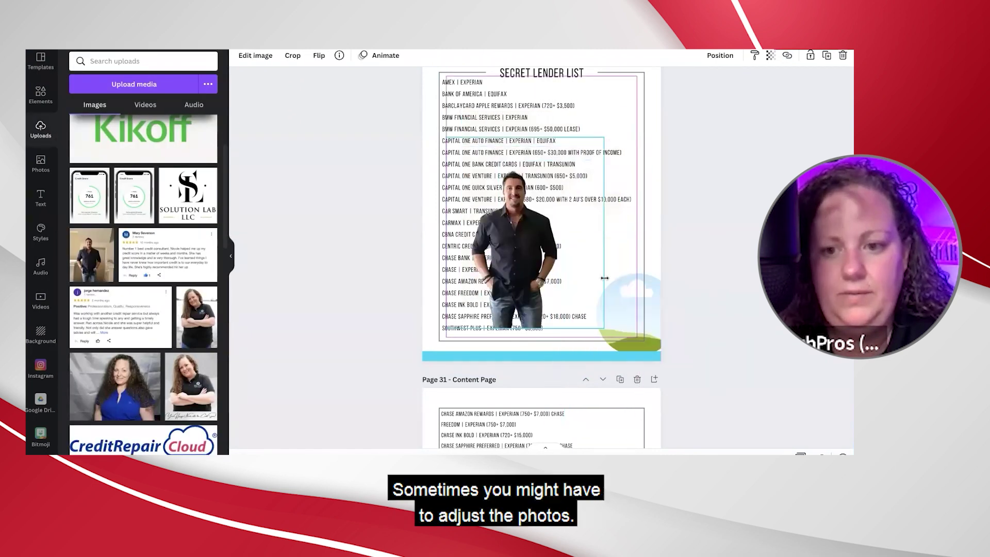
Bring the empty circular frame forward and send the lender list text to the back.
right_click(648, 294)
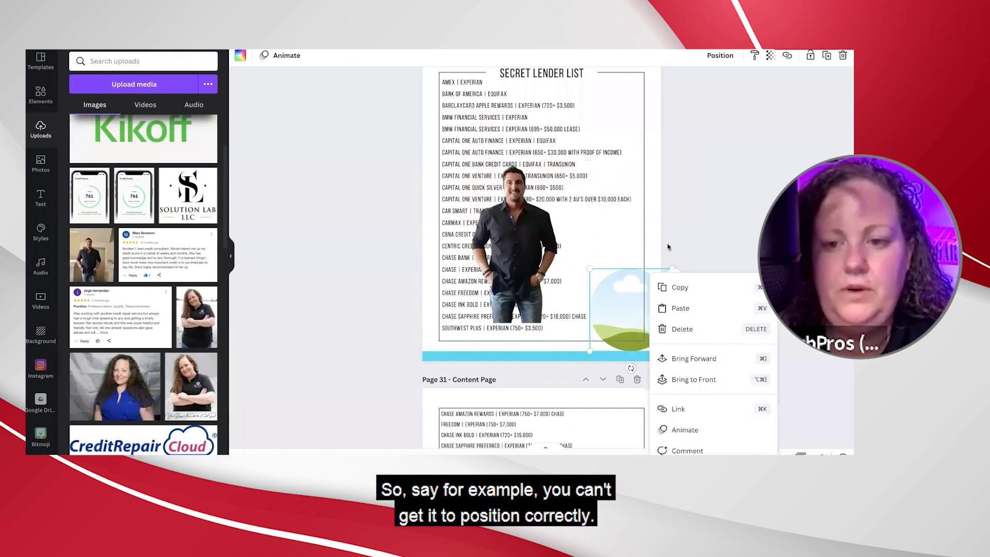
click(649, 294)
scroll(651, 258, down, 3)
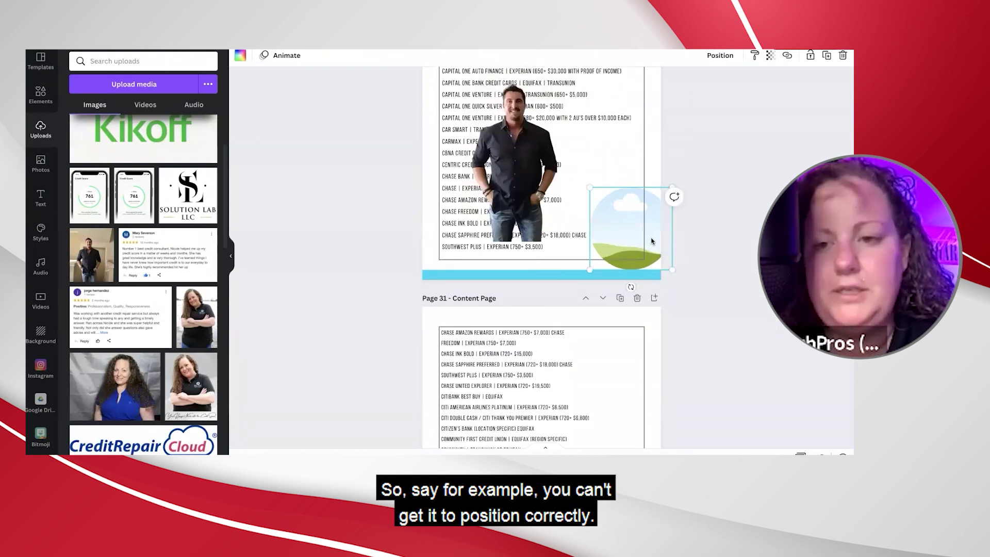
right_click(652, 241)
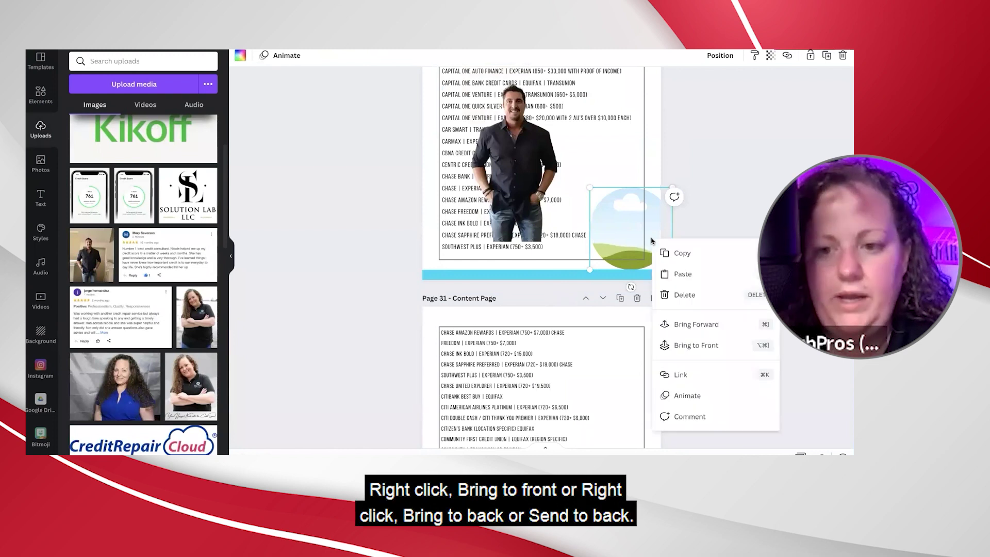
click(676, 327)
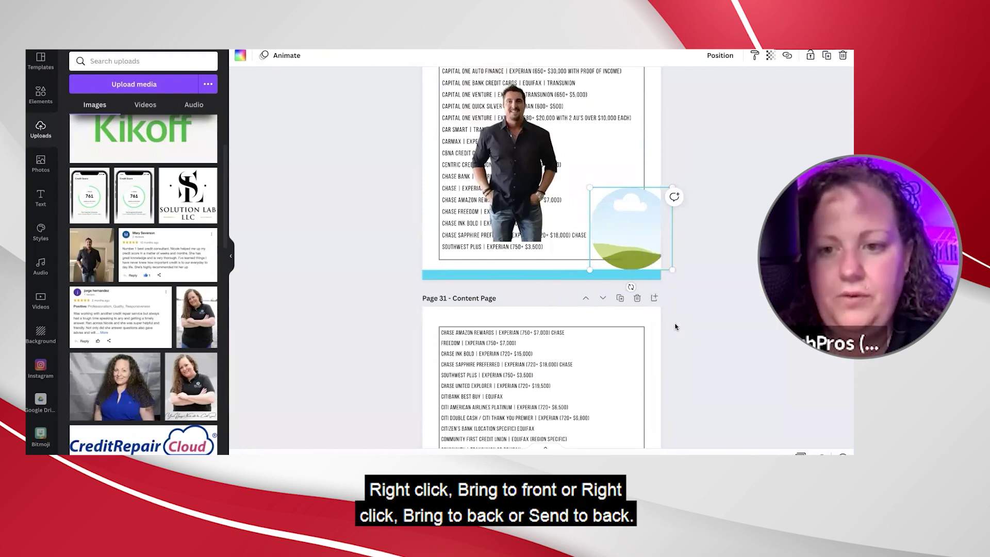
right_click(632, 246)
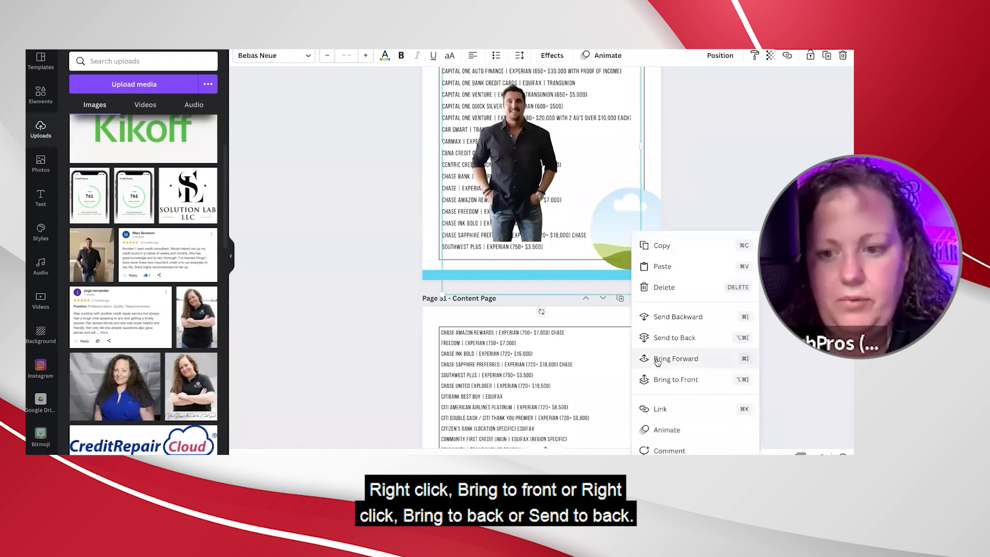
click(673, 338)
Delete the empty circular frame from the Secret Lender List page.
scroll(640, 268, up, 2)
click(637, 260)
key(Delete)
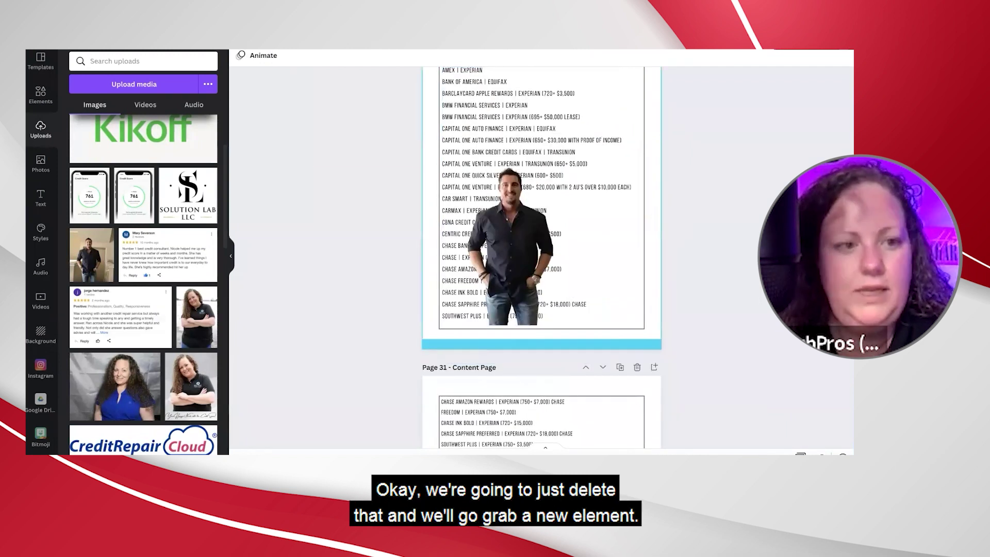
Add a rounded square frame to the Secret Lender List page and place the man's cut-out photo in it.
click(40, 94)
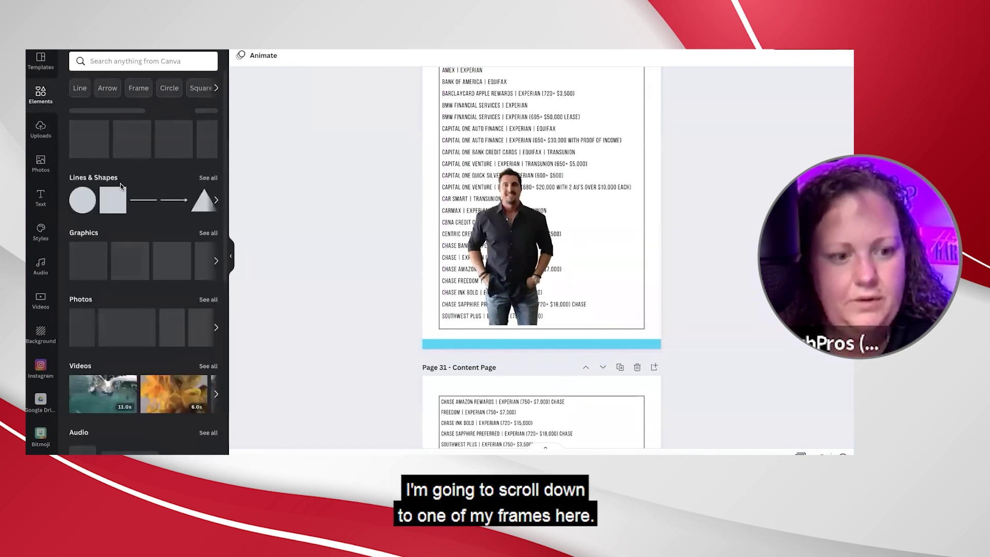
scroll(120, 184, down, 6)
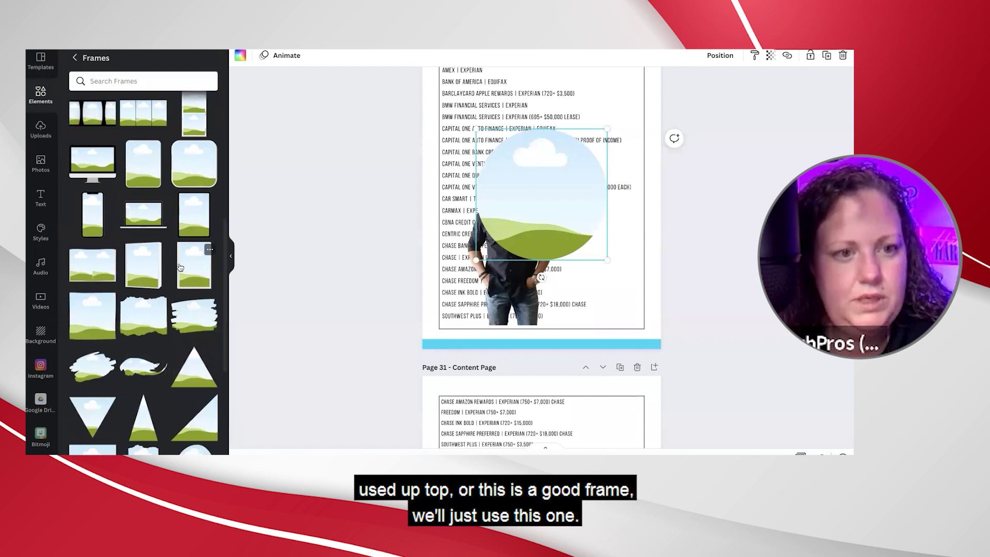
drag(487, 193, 495, 191)
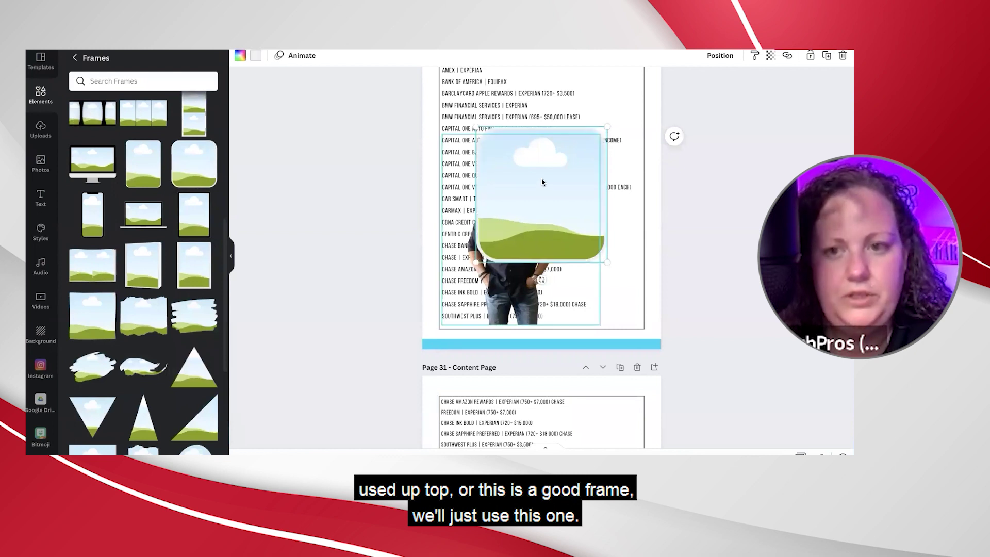
double_click(496, 262)
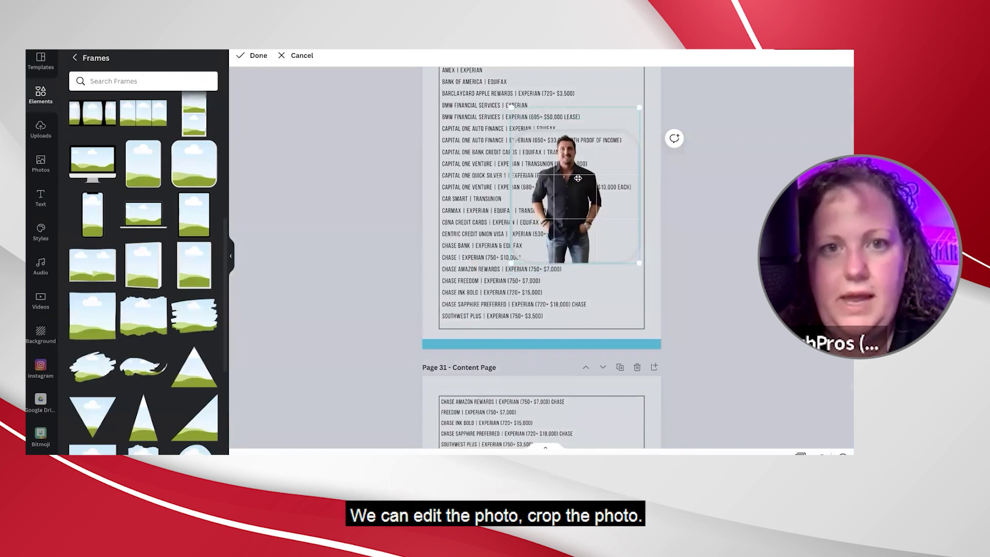
Adjust the crop of the man's photo in its frame, and shrink and move it to the page's bottom-right corner.
click(315, 58)
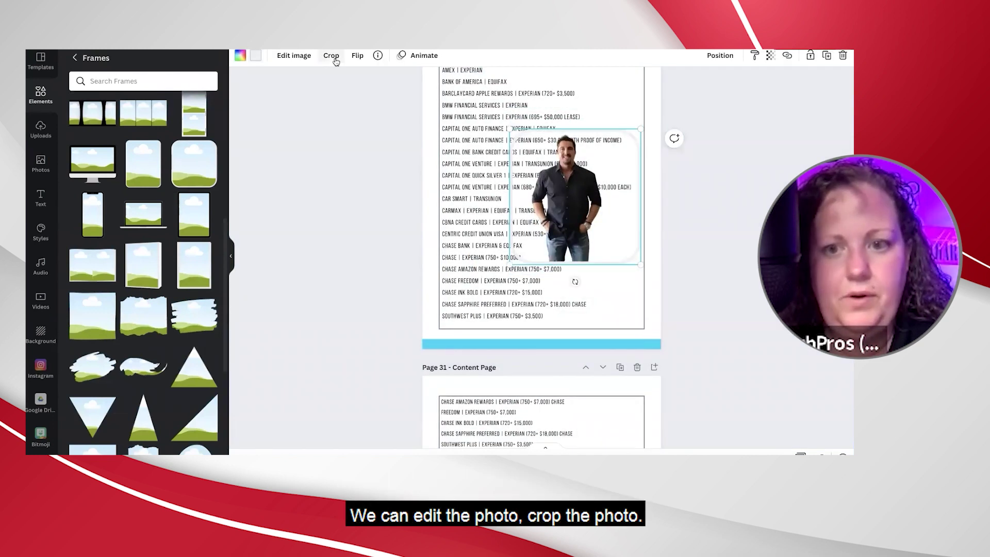
click(333, 57)
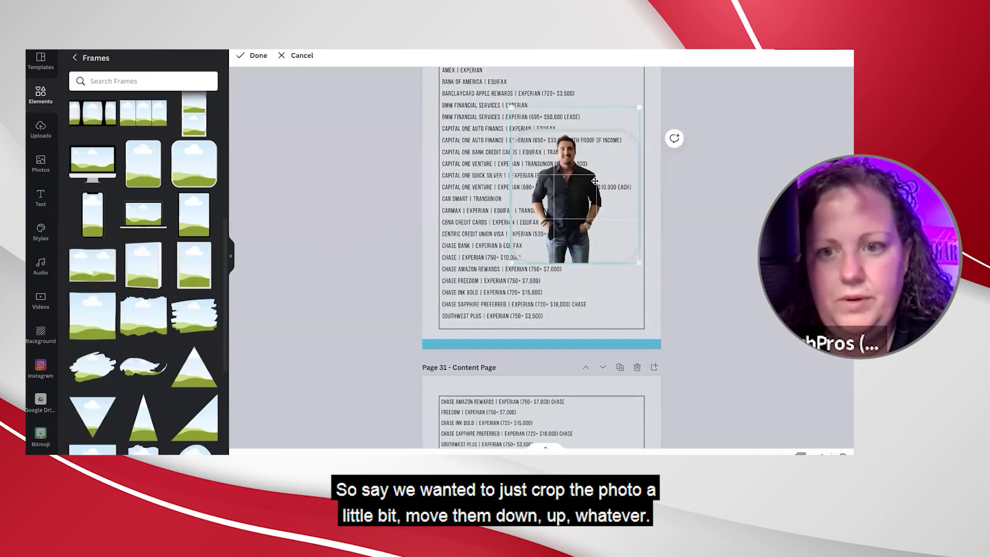
drag(594, 187, 597, 200)
drag(621, 233, 622, 179)
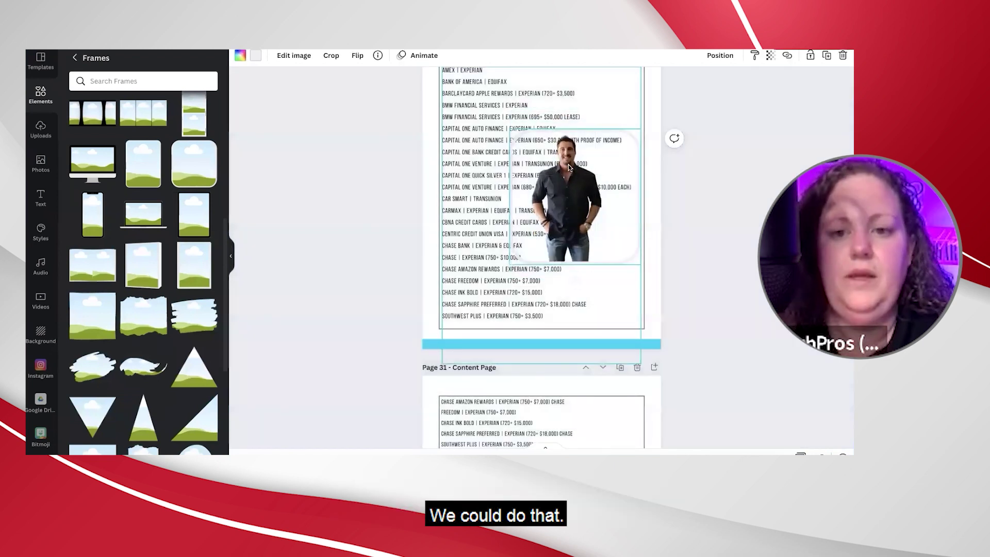
key(Return)
drag(510, 130, 569, 184)
drag(596, 229, 618, 315)
Delete the "For more info text" line from the footer of page 31.
scroll(562, 411, down, 5)
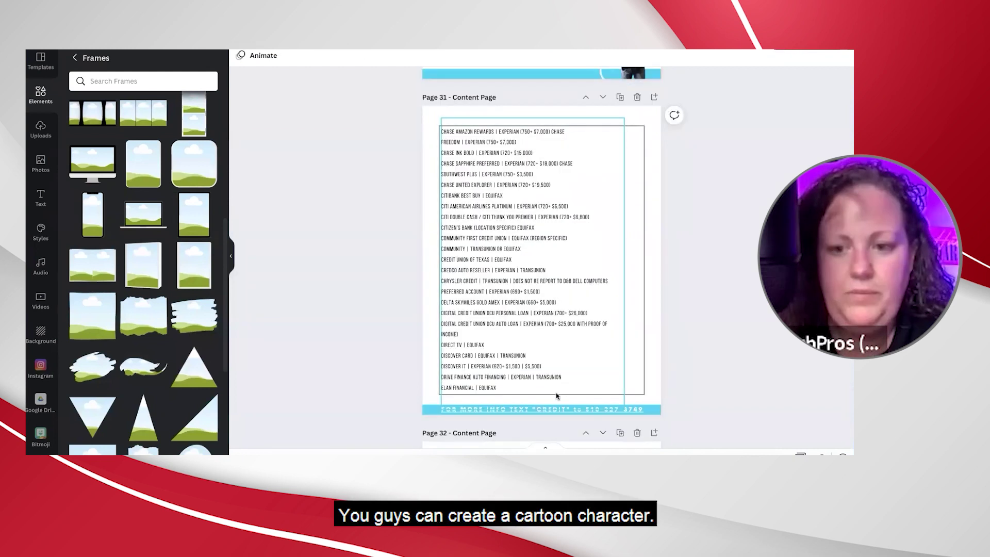
click(562, 410)
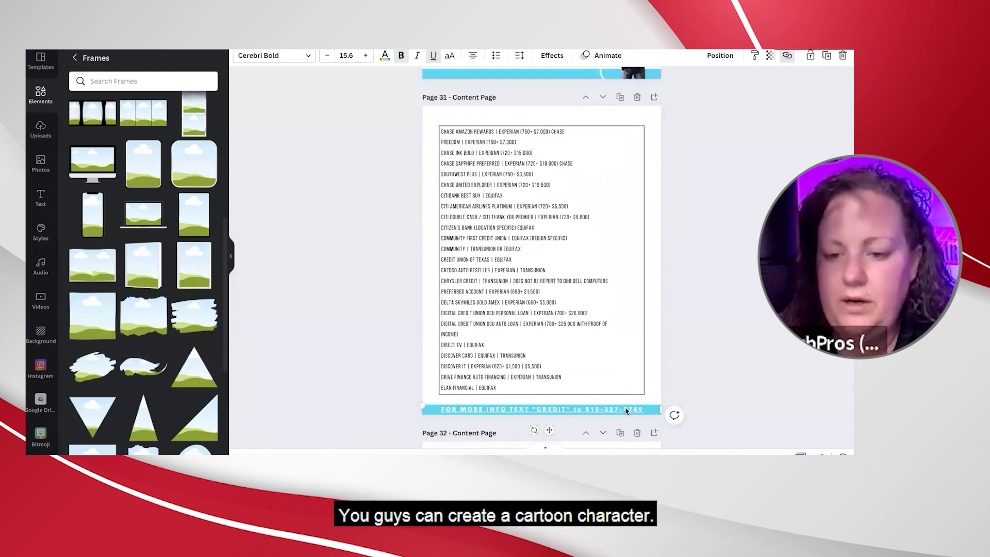
key(BackSpace)
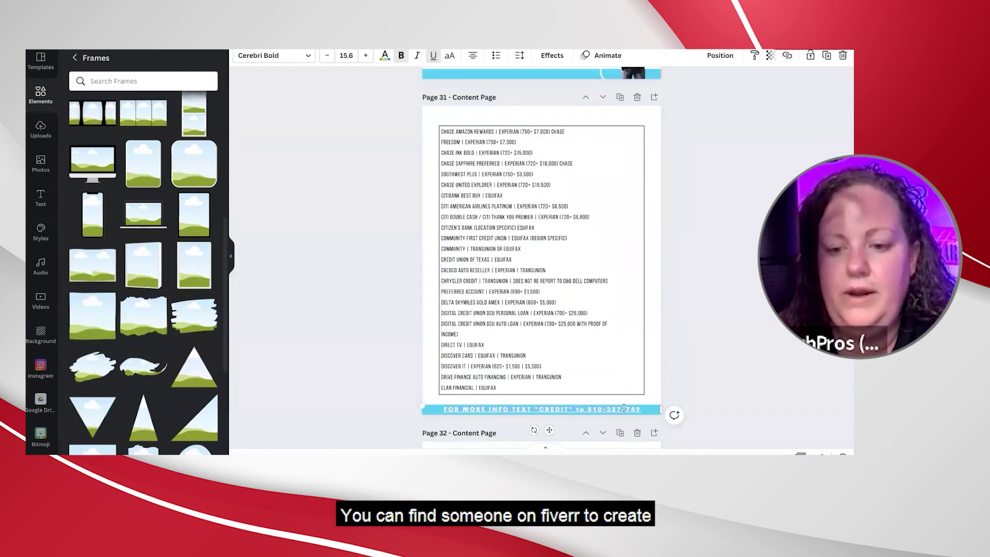
click(707, 338)
Copy the man's framed photo from page 30 into the bottom-right corner of page 31.
scroll(707, 338, up, 3)
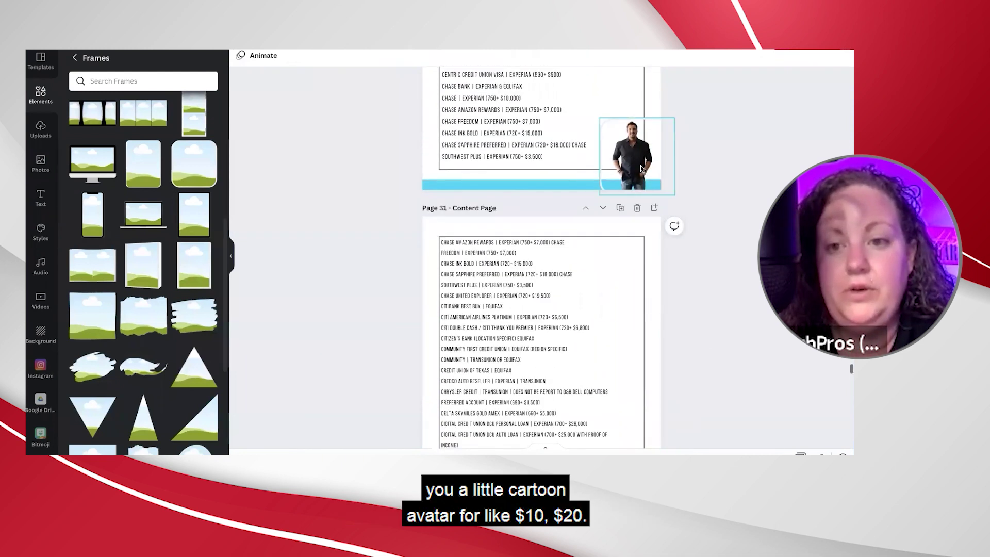
click(639, 165)
scroll(637, 170, down, 5)
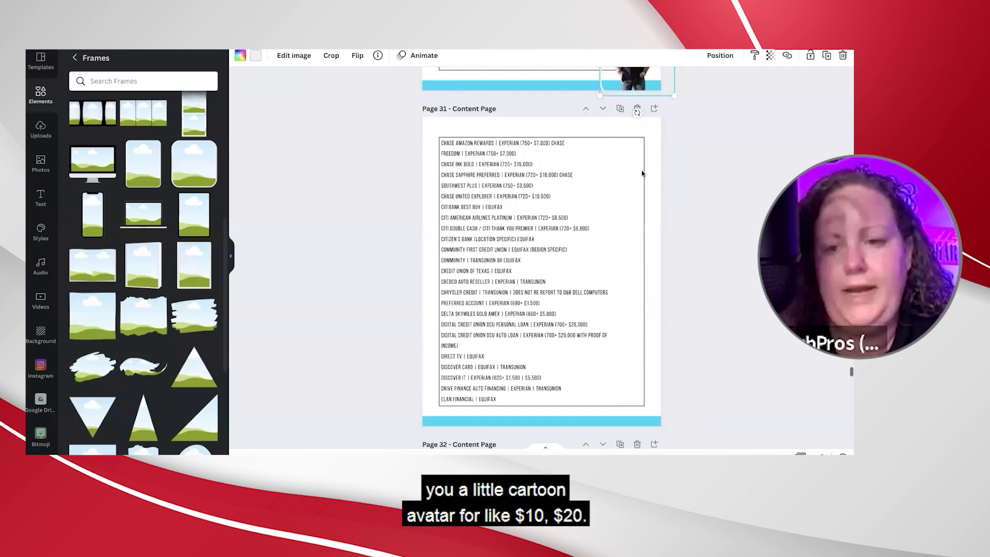
key(ctrl+v)
click(707, 277)
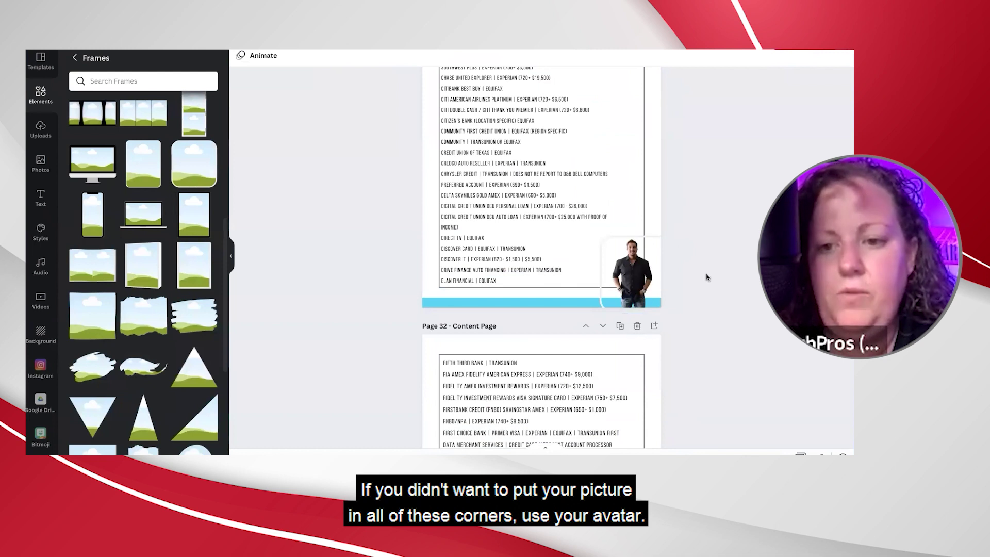
Delete the woman's photo and its circular frame from page 32.
scroll(708, 276, up, 3)
scroll(707, 277, down, 10)
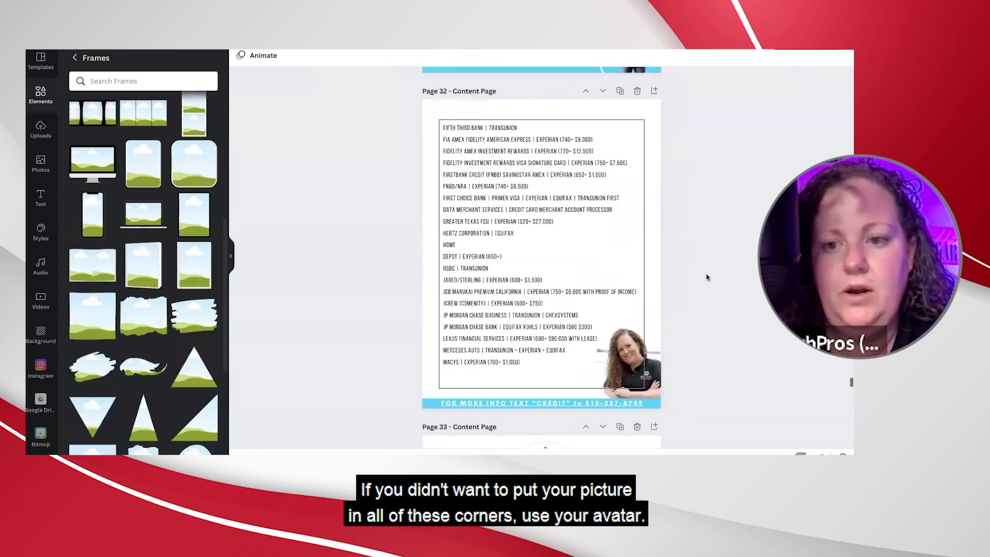
click(651, 263)
key(Delete)
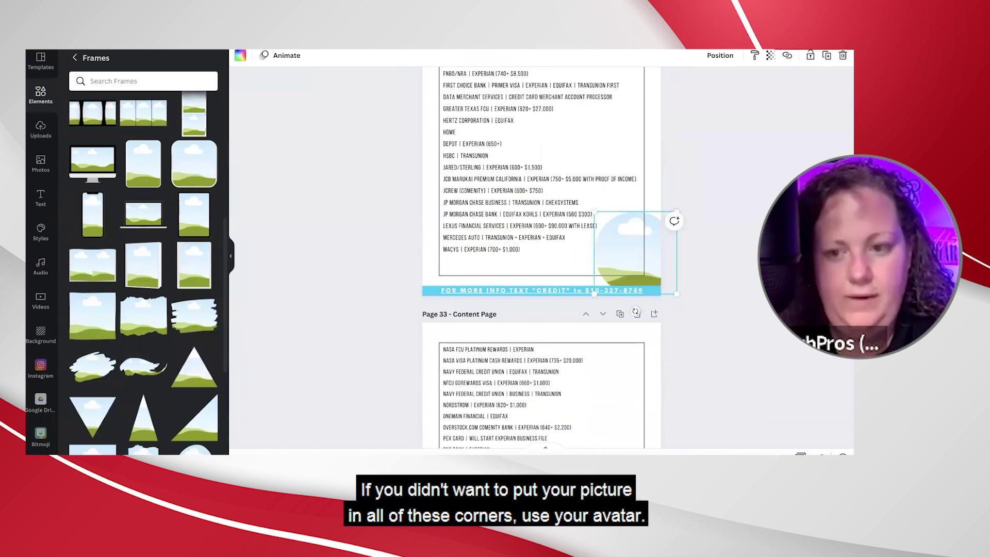
key(Delete)
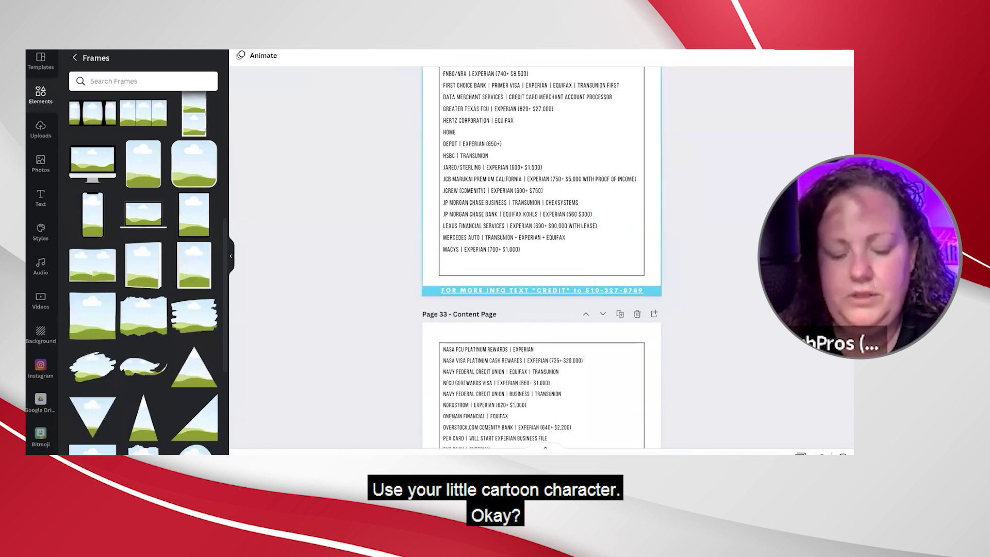
Paste the man's framed photo onto page 32 and delete the "For more info text" line from its footer.
key(ctrl+v)
click(531, 290)
key(Delete)
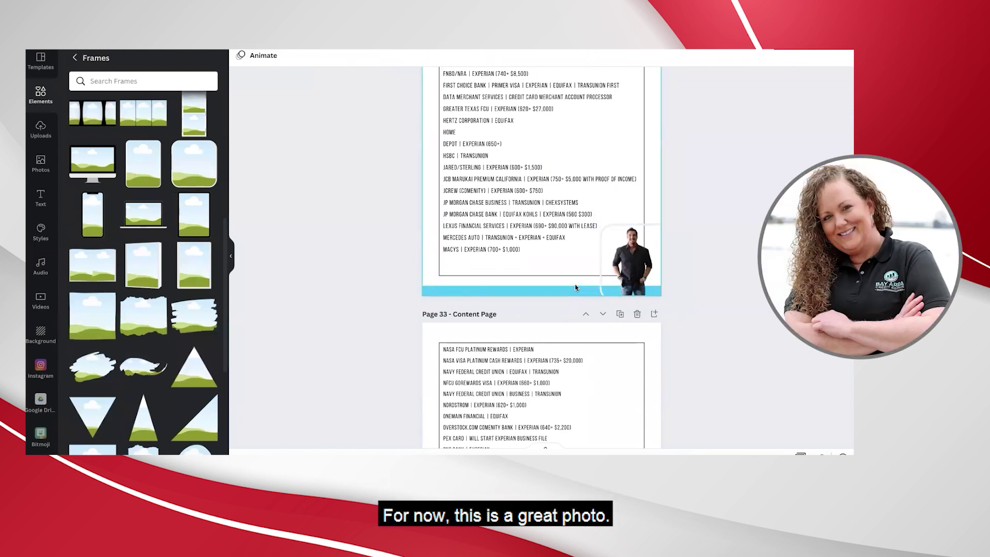
Delete the woman's photo with its circular frame and the "For more info text" footer line from page 33.
scroll(671, 301, down, 6)
click(654, 274)
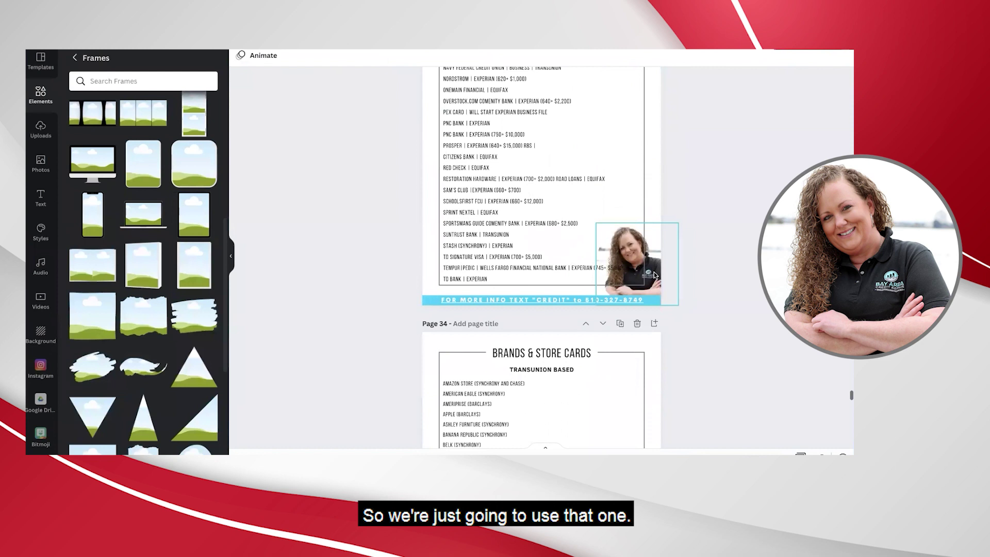
key(Delete)
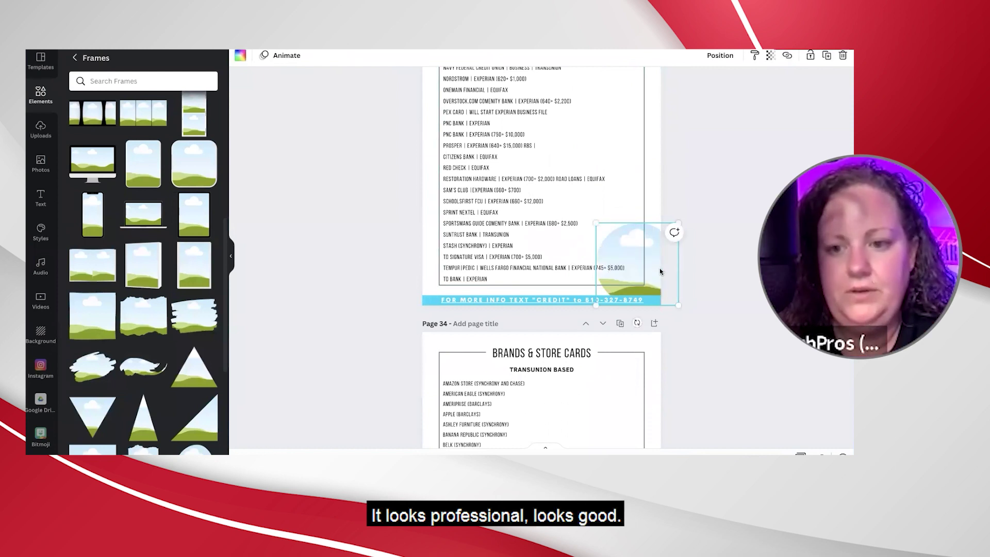
key(Delete)
click(599, 300)
key(Delete)
Copy the man's framed photo from page 32 into the bottom-right corner of page 33.
scroll(653, 371, up, 3)
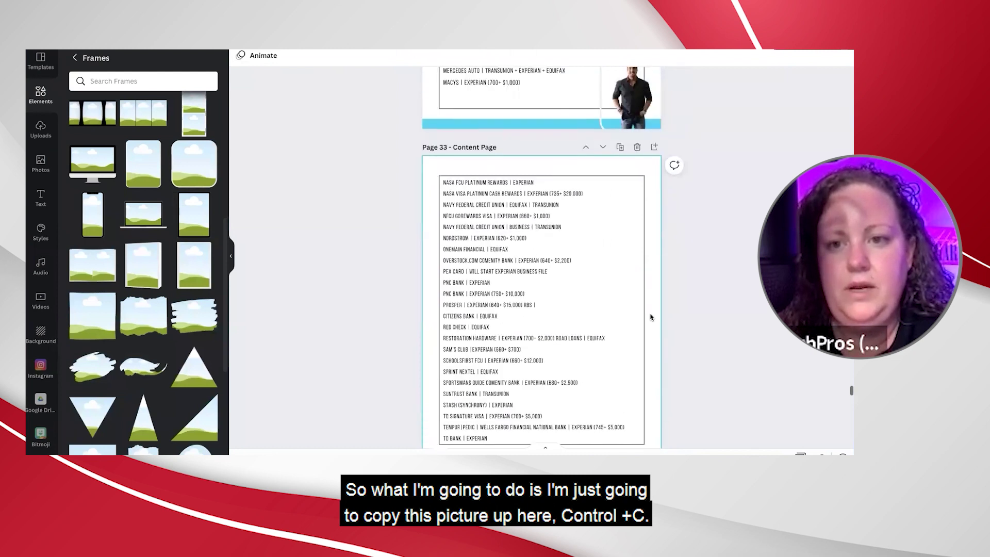
click(626, 98)
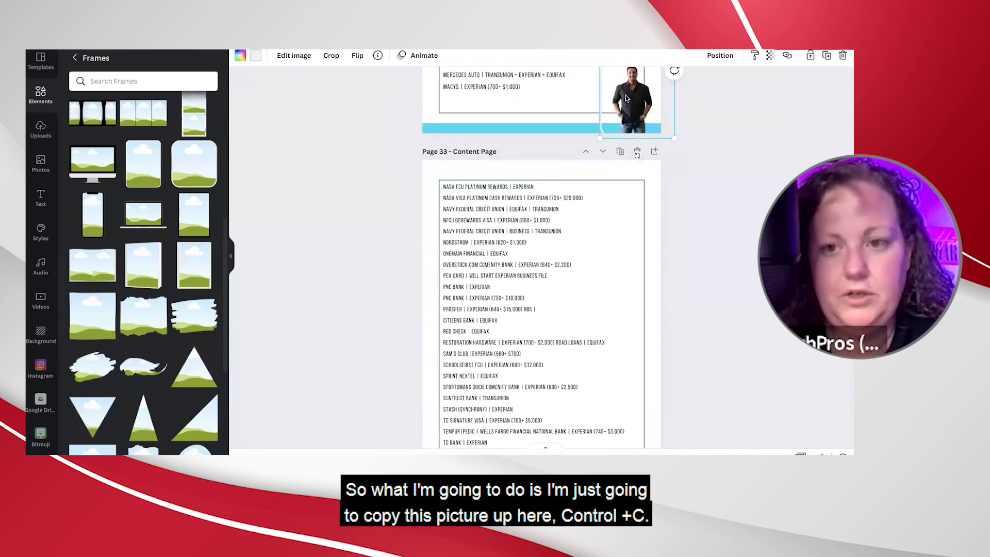
right_click(627, 98)
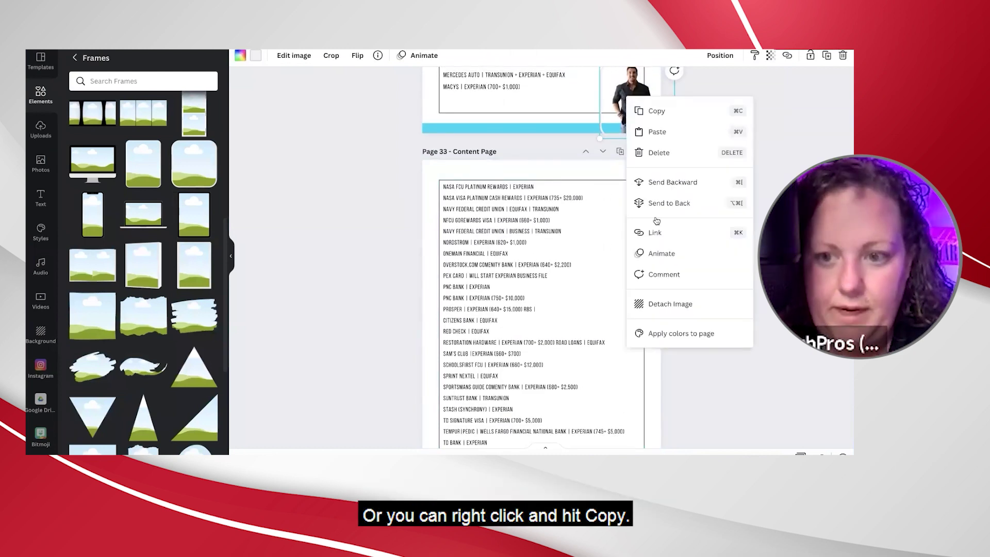
click(649, 112)
scroll(637, 232, down, 4)
click(634, 236)
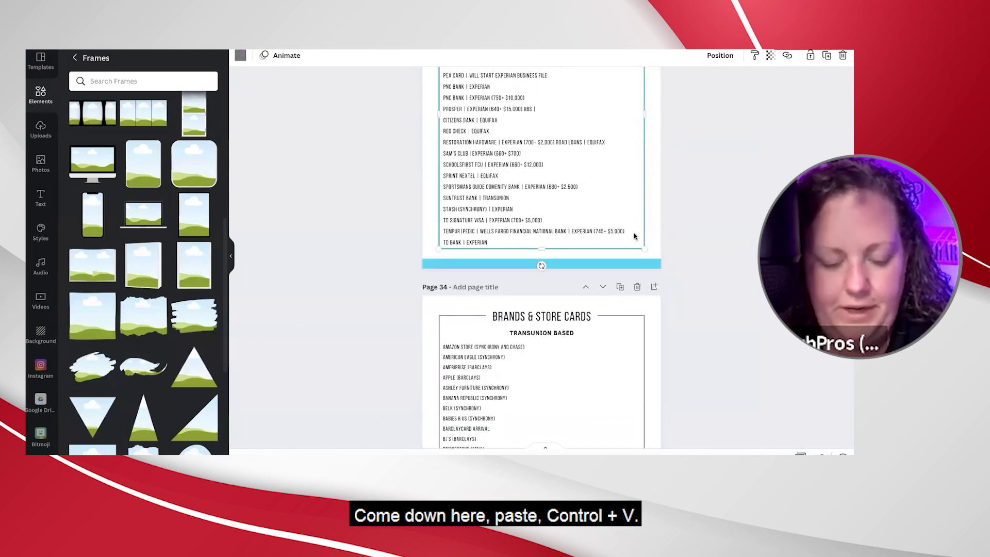
key(ctrl+v)
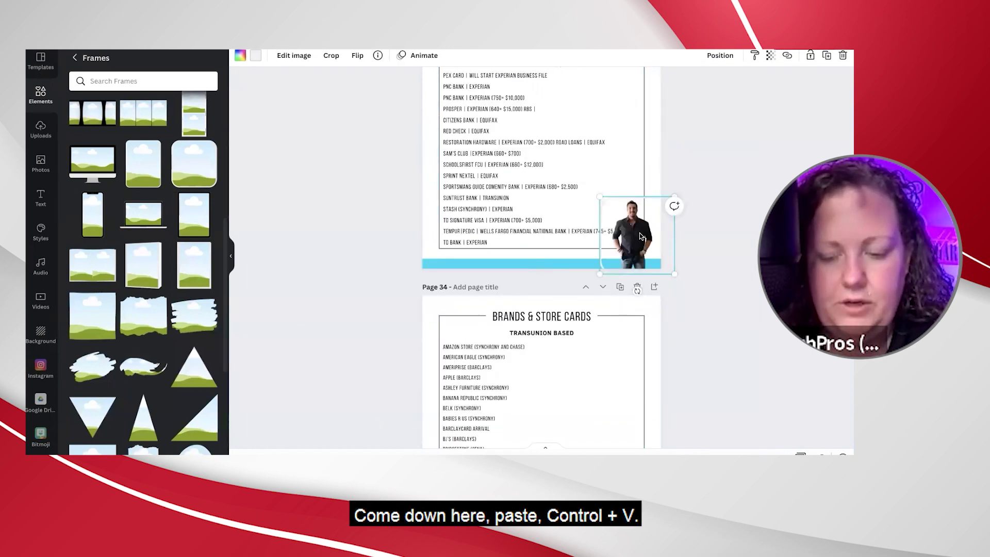
right_click(626, 190)
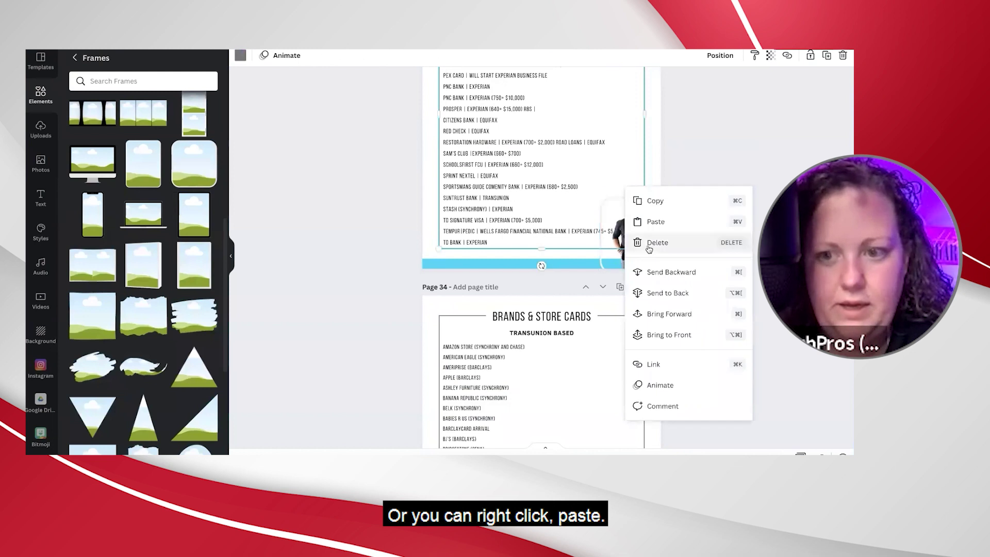
click(691, 162)
Delete the woman's photo and its circular frame from page 34.
scroll(691, 161, down, 5)
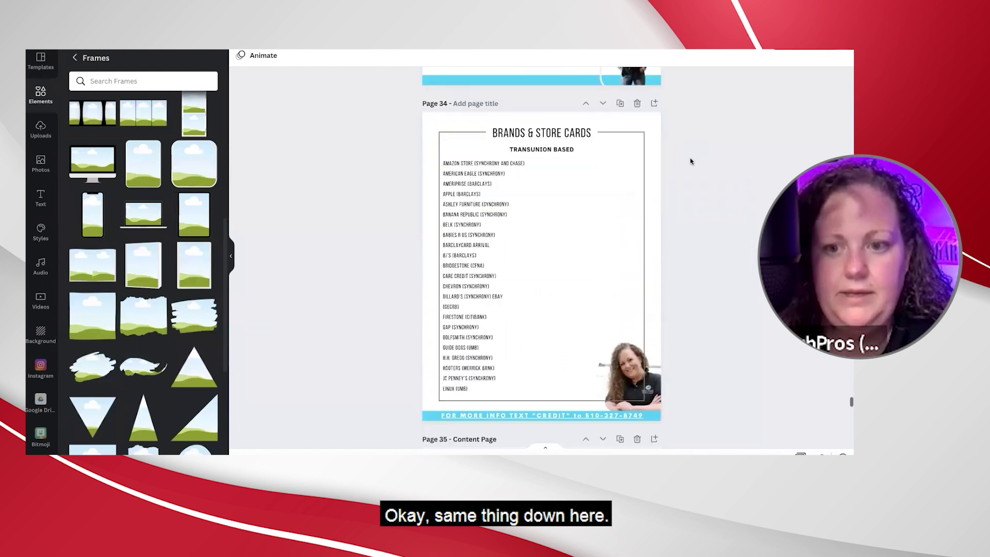
click(646, 299)
key(Delete)
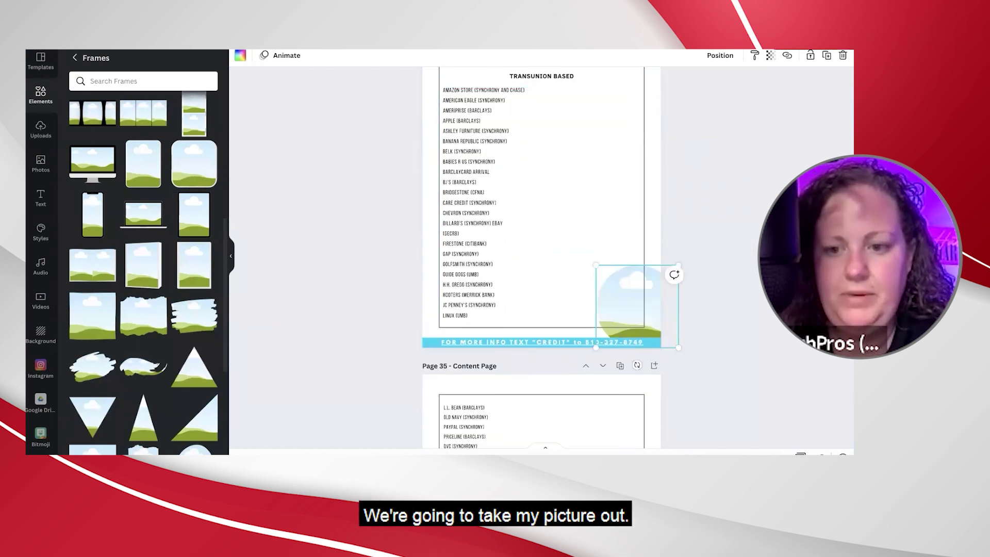
key(Delete)
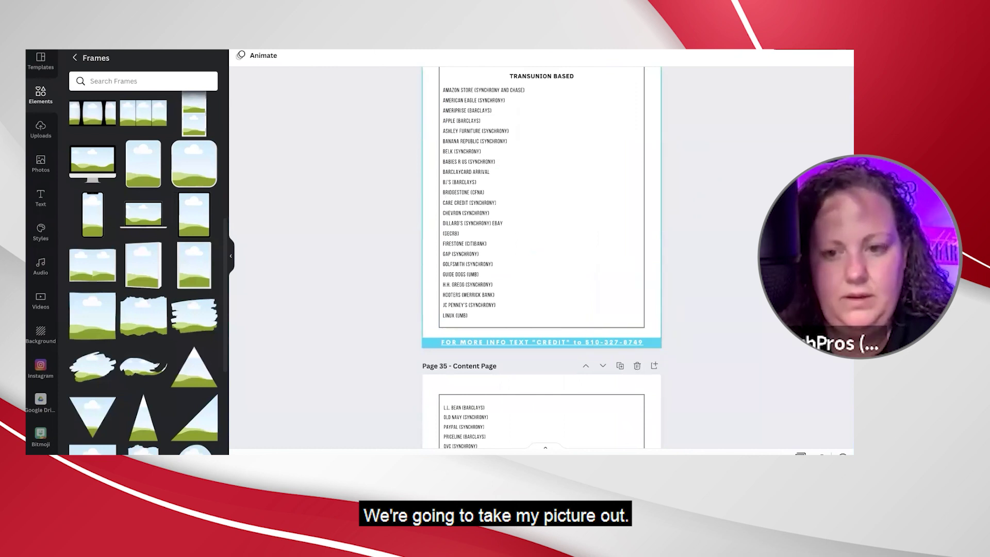
Paste the man's framed photo onto page 34 and delete the "For more info text" line from its footer.
key(ctrl+v)
scroll(574, 282, down, 2)
click(567, 280)
key(Delete)
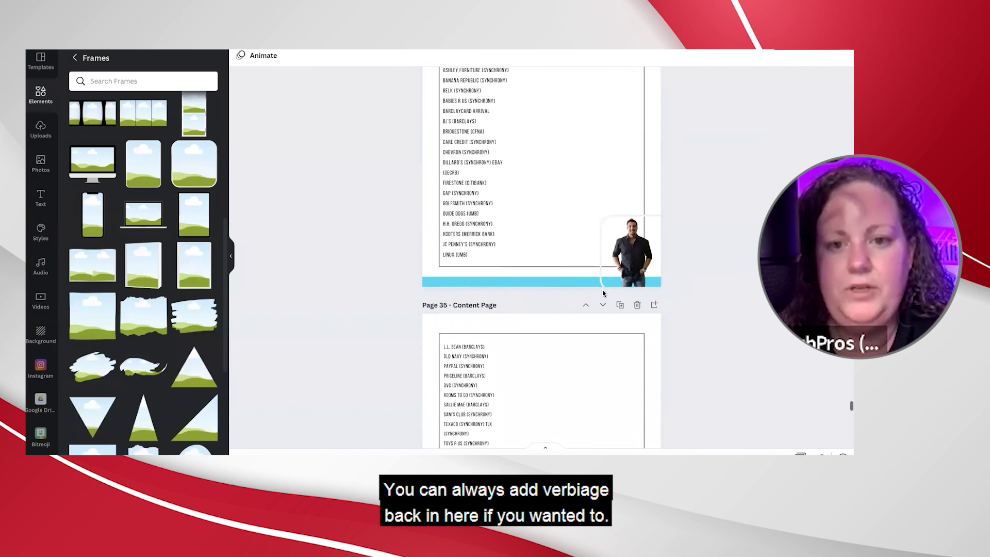
Open the CreditBoards website through the "Use Credit Boards (CLICK HERE)" link on the Free Resources page, page 37.
scroll(602, 290, up, 2)
scroll(603, 293, down, 15)
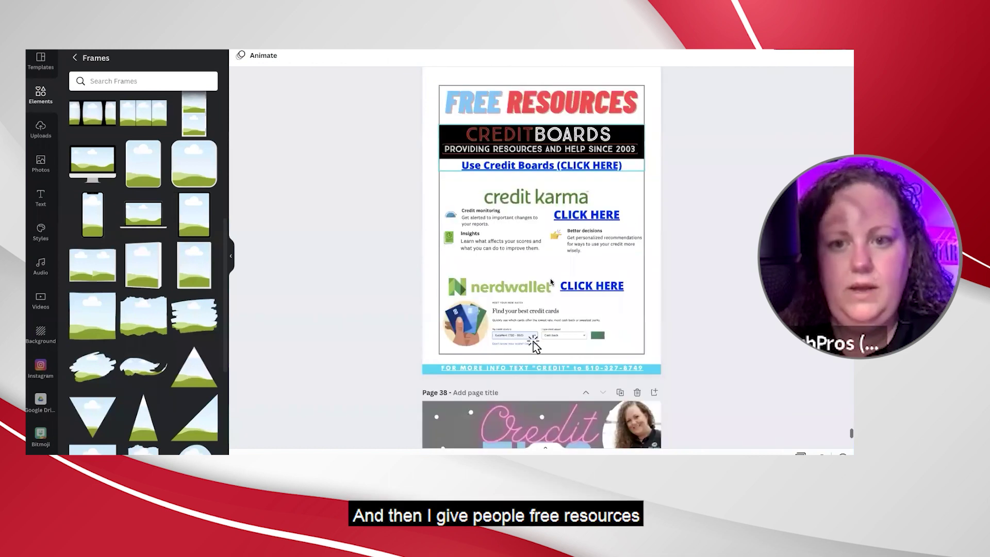
scroll(551, 282, up, 1)
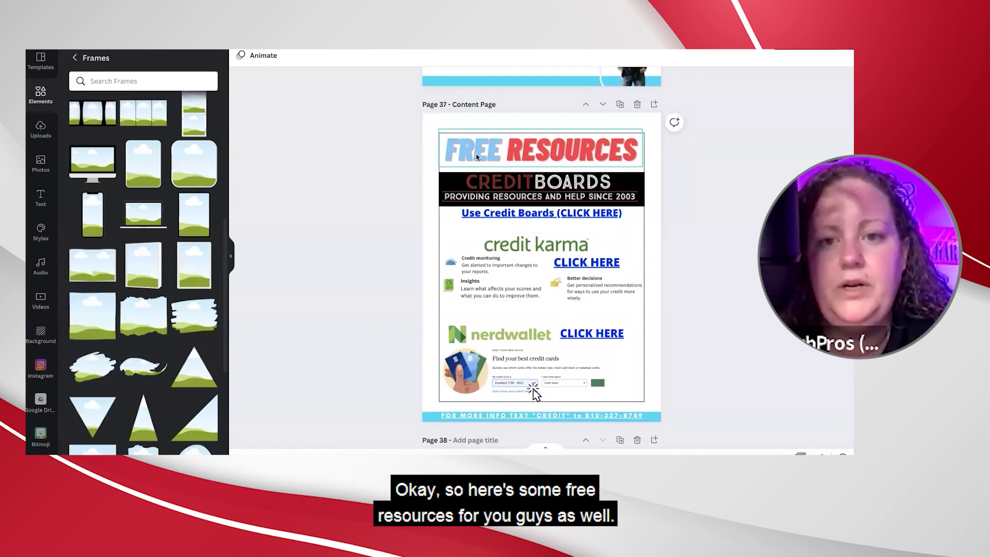
scroll(475, 153, down, 1)
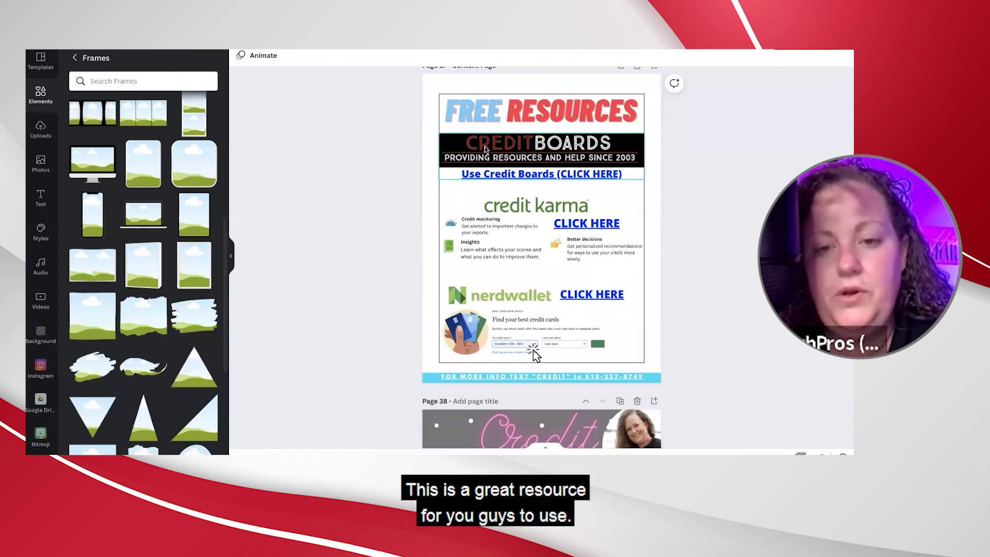
click(516, 174)
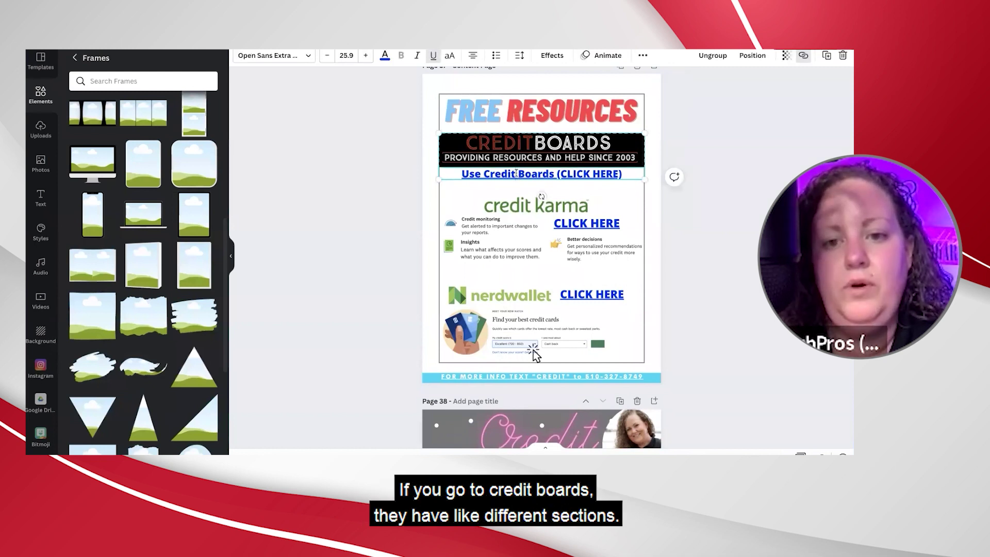
click(803, 56)
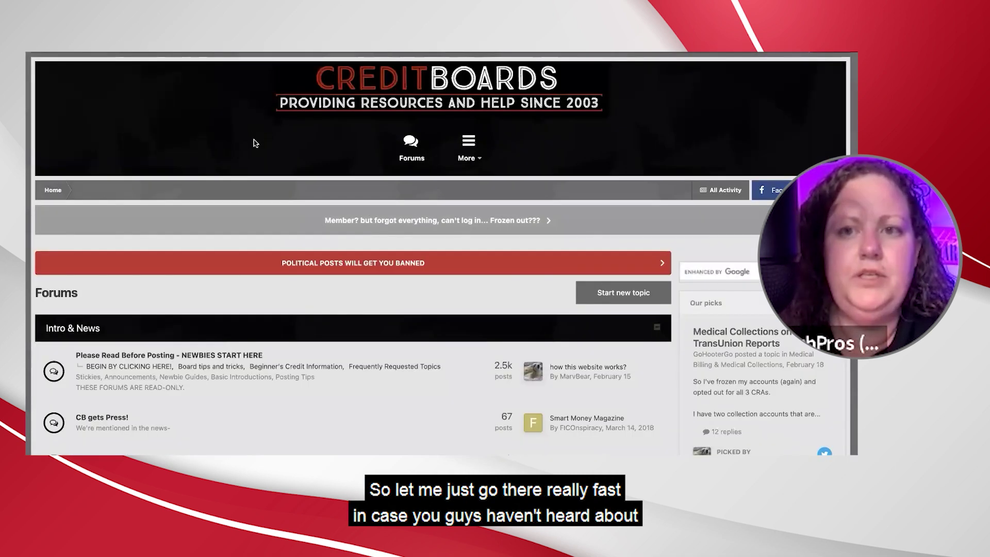
click(475, 160)
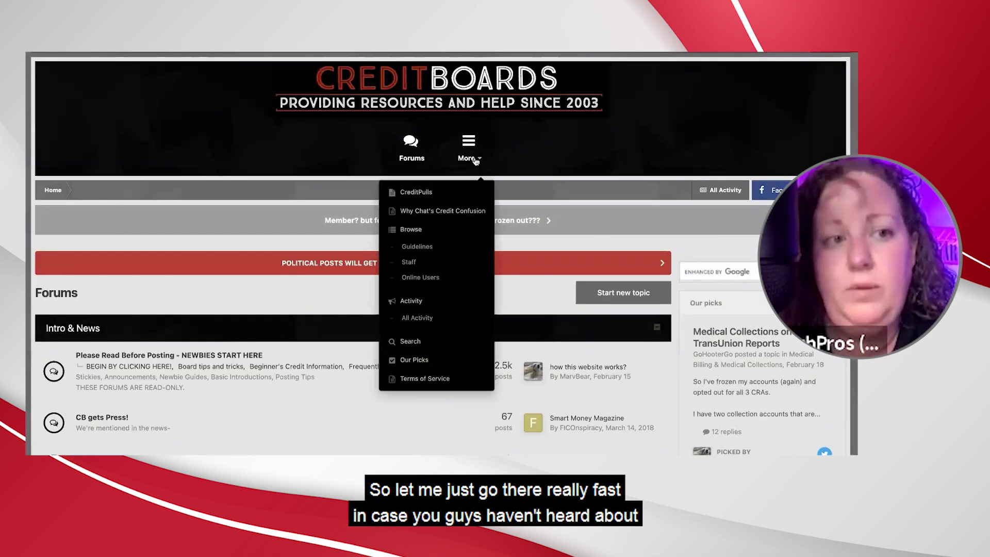
click(252, 141)
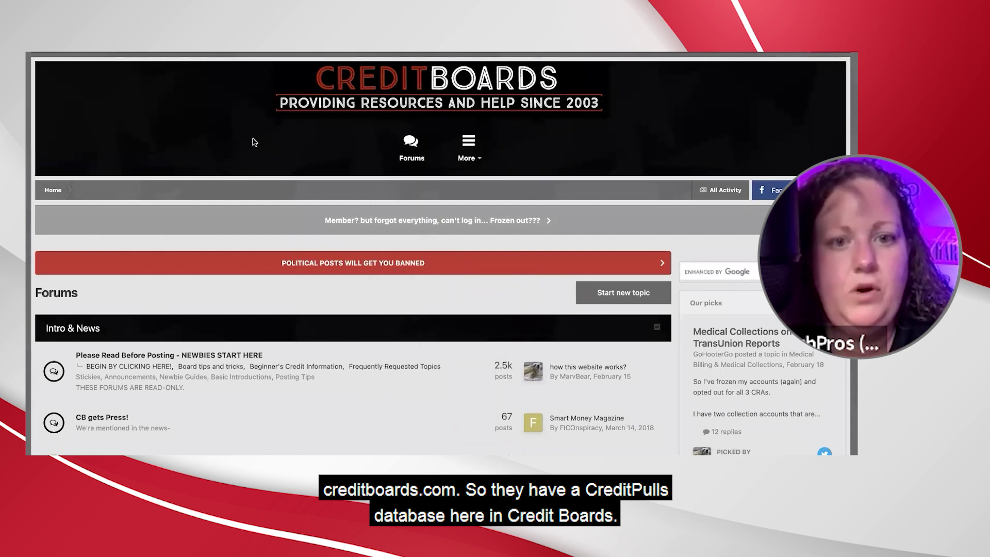
click(475, 160)
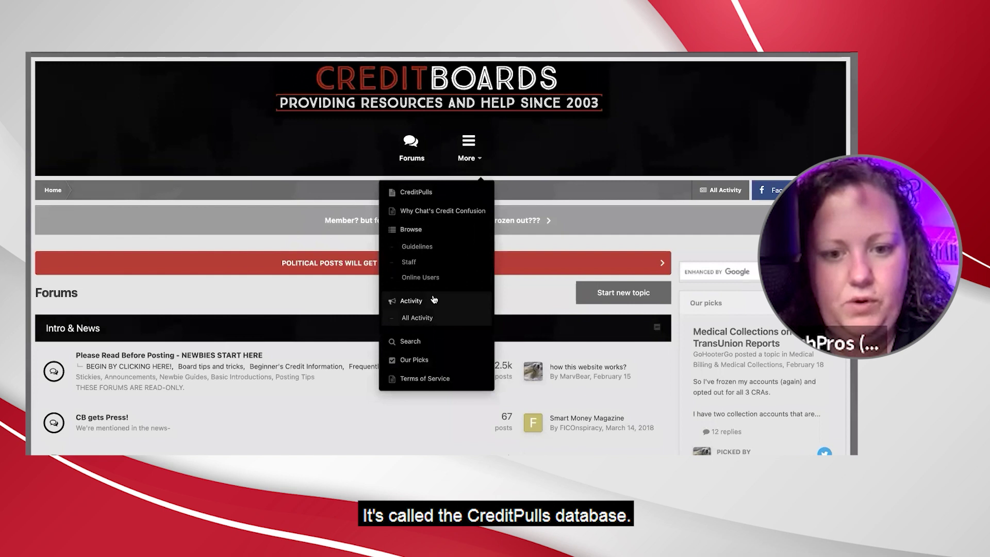
click(309, 212)
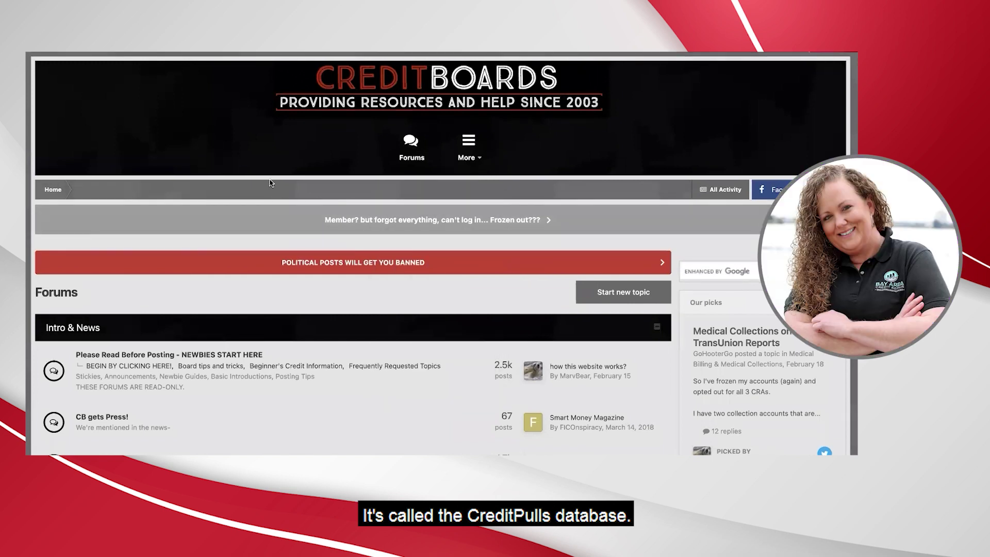
Open the CreditPulls Database from the CreditBoards forum list.
scroll(271, 182, down, 4)
scroll(270, 180, down, 10)
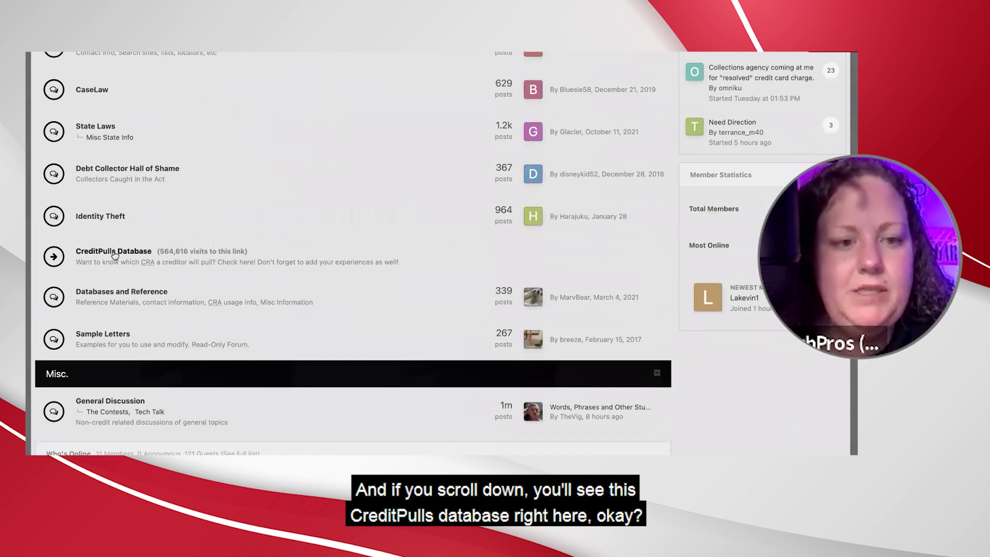
click(114, 252)
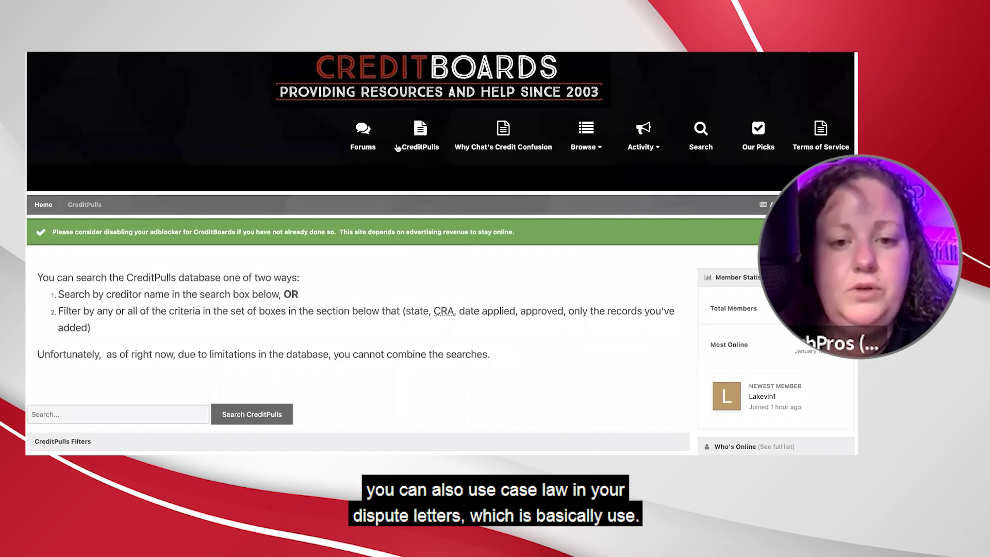
Filter the CreditPulls records by consumer state CA, CRA Trans Union and Approved Yes, and review the matching entries.
scroll(398, 148, down, 4)
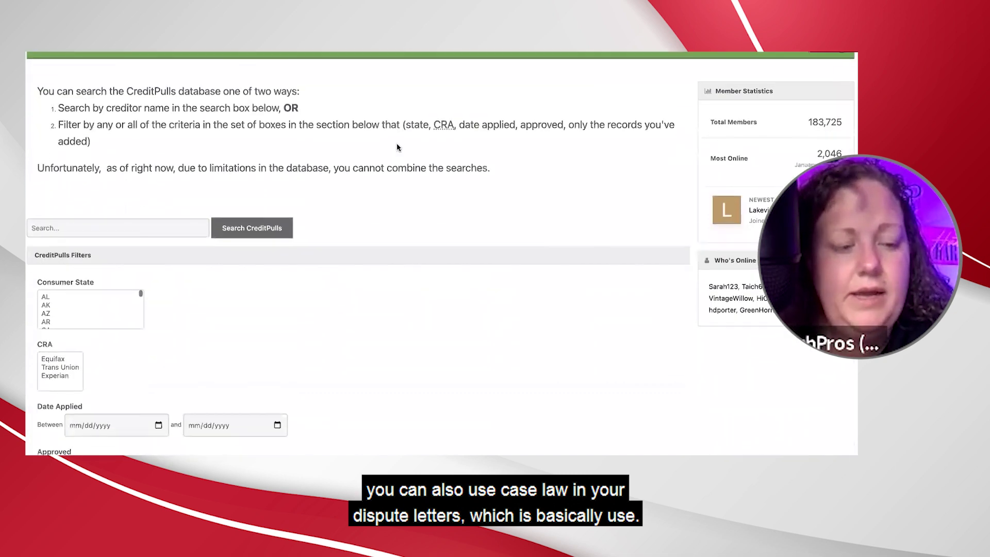
scroll(398, 148, down, 1)
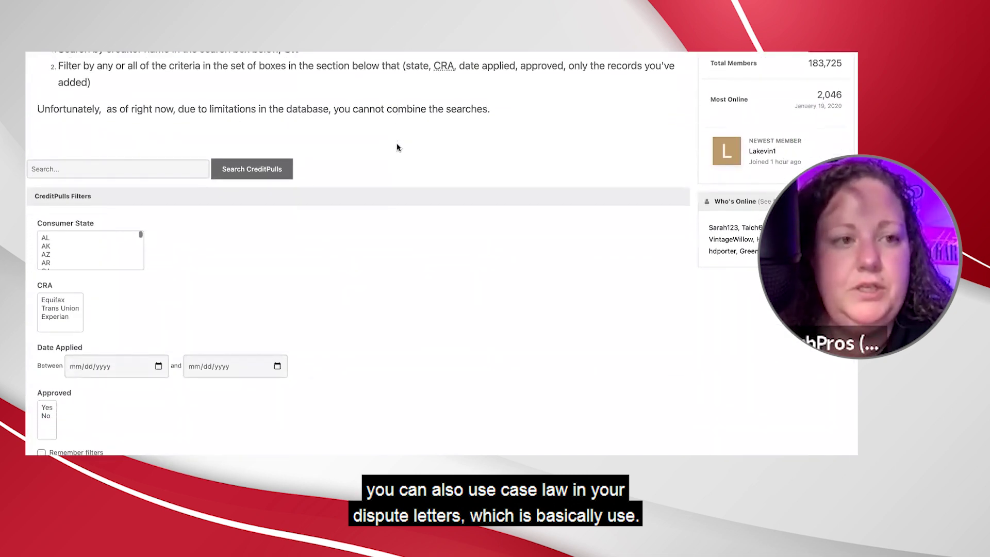
click(49, 268)
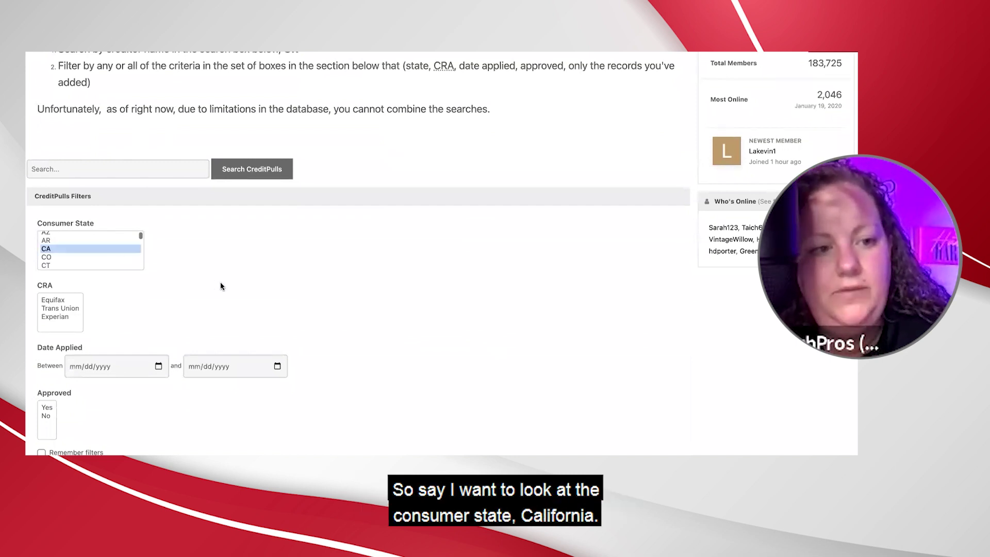
scroll(221, 286, down, 1)
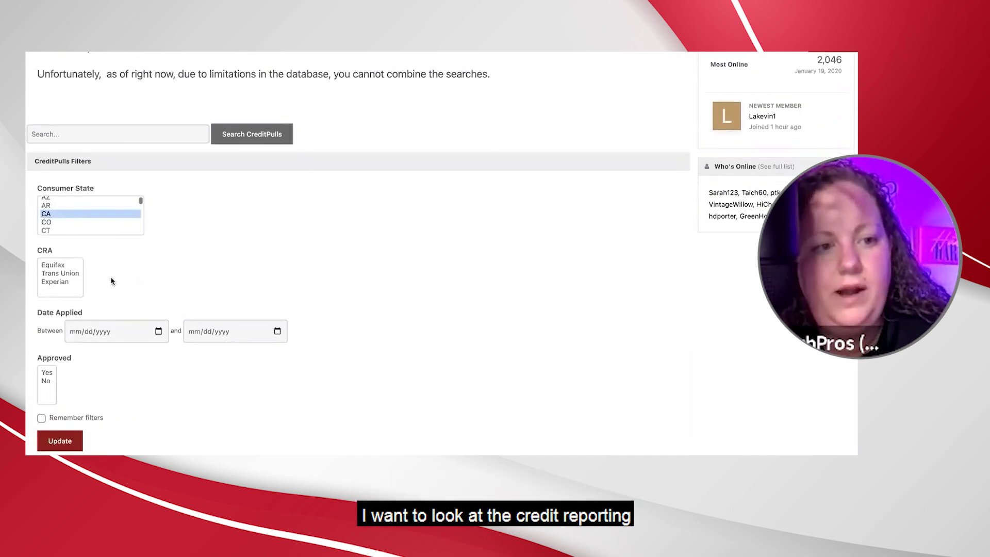
click(62, 274)
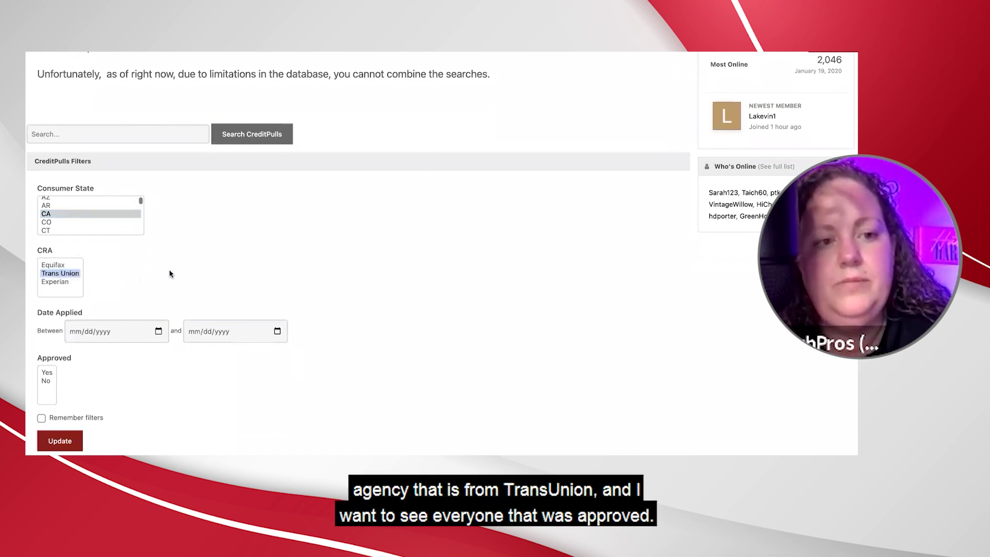
scroll(71, 334, down, 2)
click(49, 310)
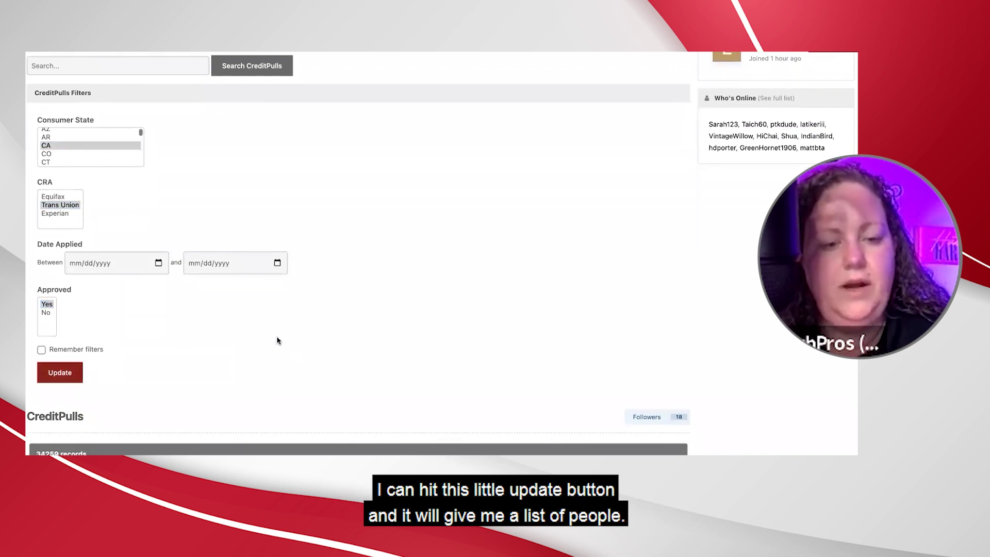
scroll(277, 340, down, 5)
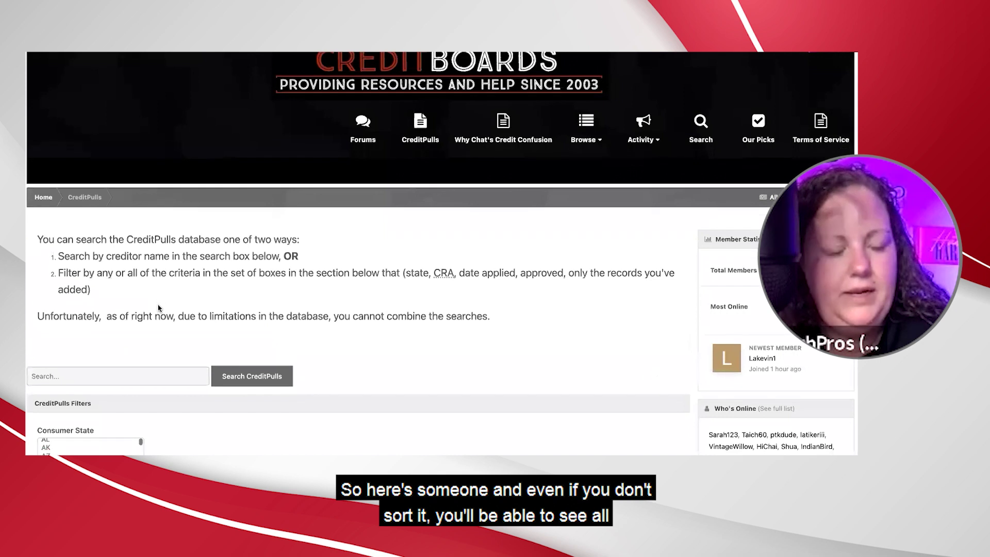
scroll(159, 308, down, 12)
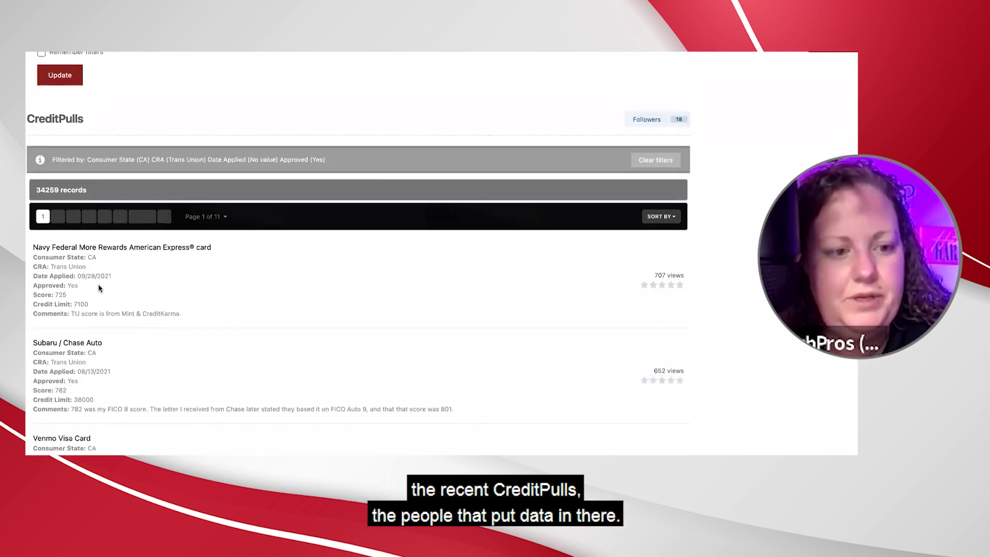
scroll(100, 288, down, 5)
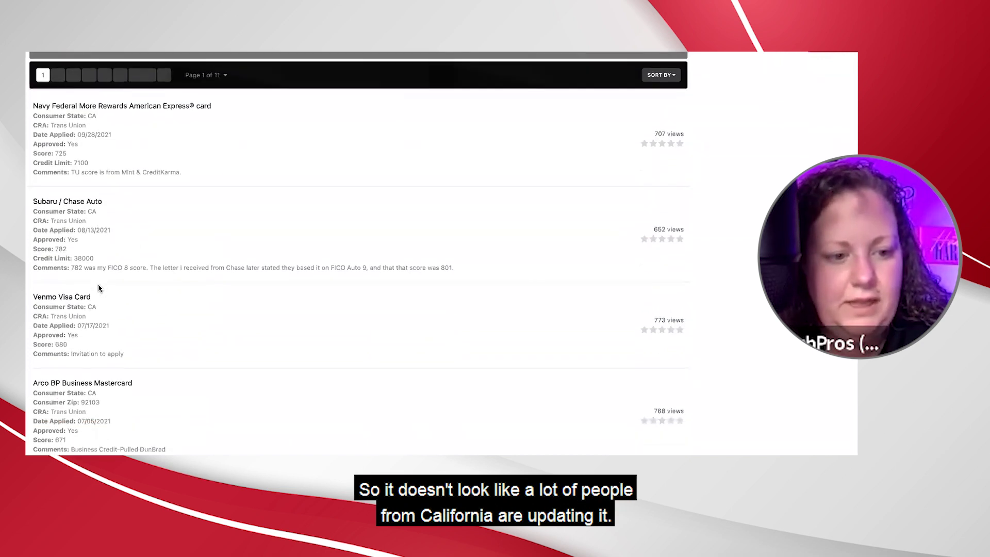
Reload the CreditPulls database without filters and check which bureau was pulled for the Wells Fargo Active Cash entry.
scroll(100, 288, up, 10)
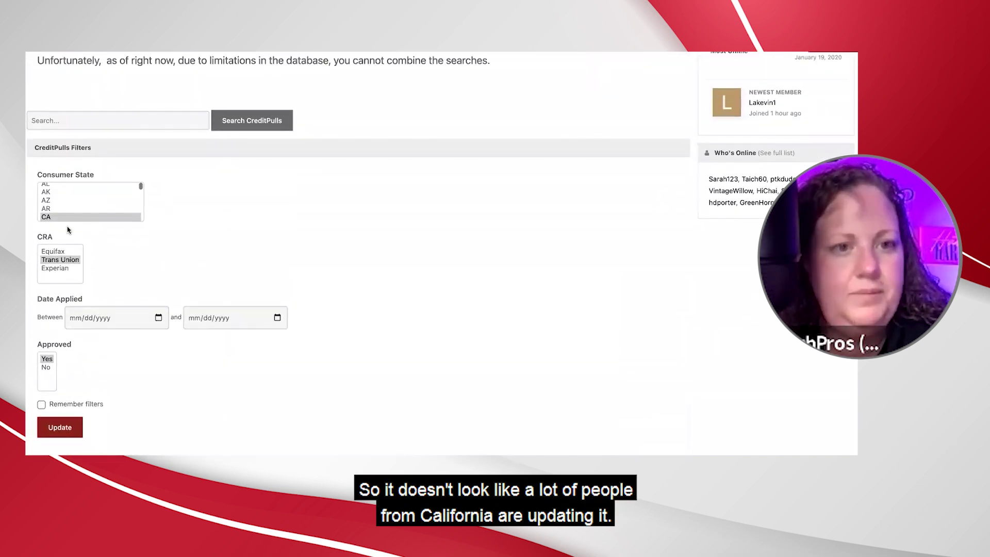
scroll(107, 141, up, 10)
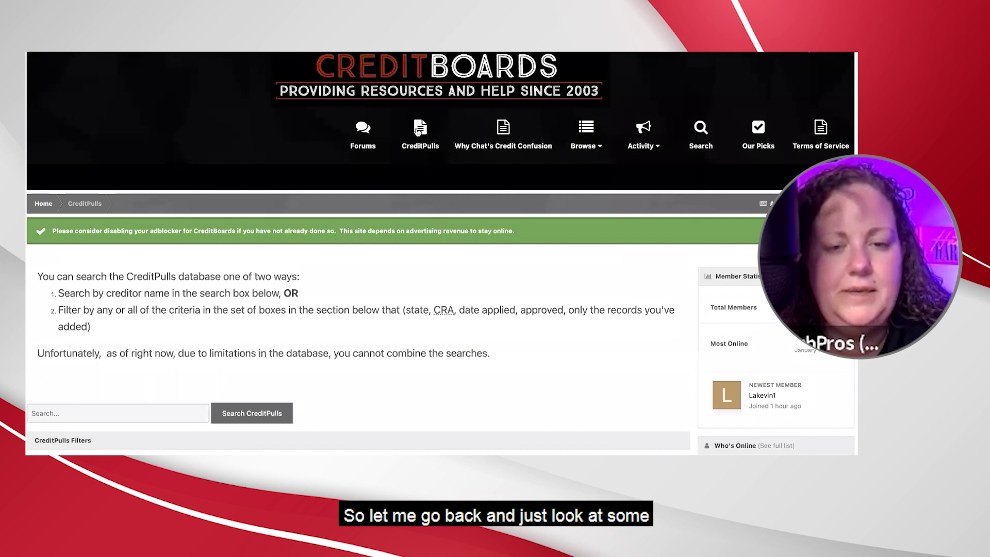
click(419, 147)
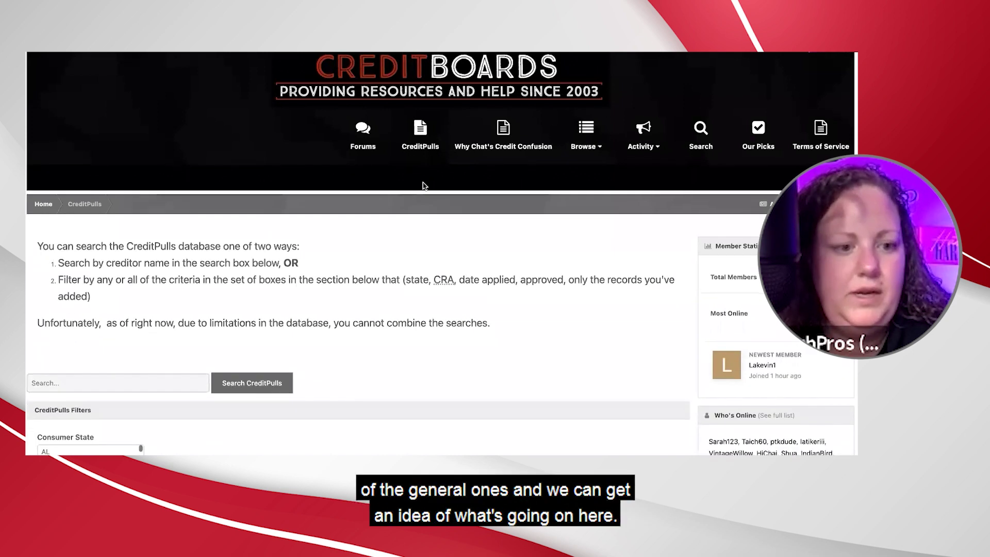
scroll(423, 186, down, 10)
scroll(423, 185, down, 1)
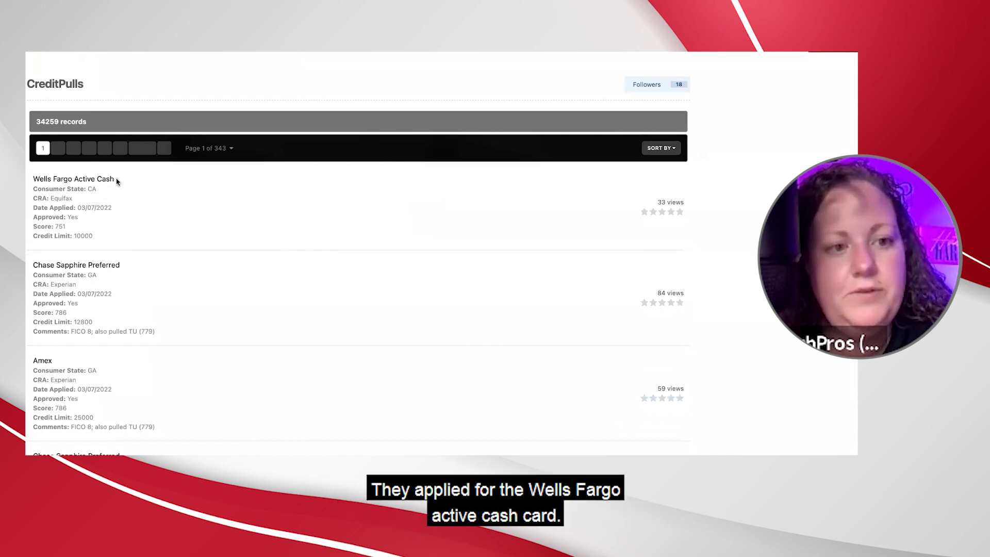
drag(73, 199, 26, 202)
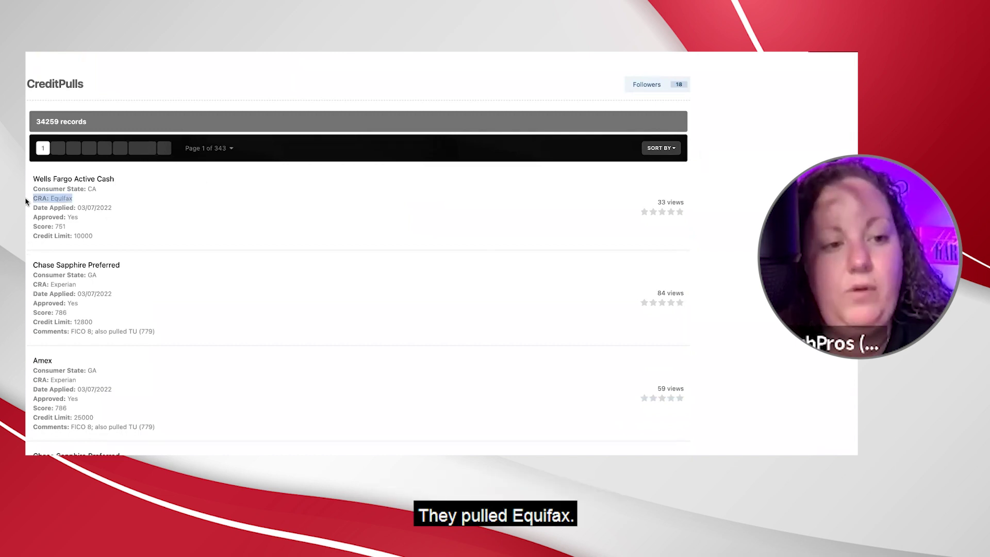
Review the Wells Fargo Active Cash entry's consumer state, application date, score and credit limit in the CreditPulls records.
drag(97, 189, 35, 189)
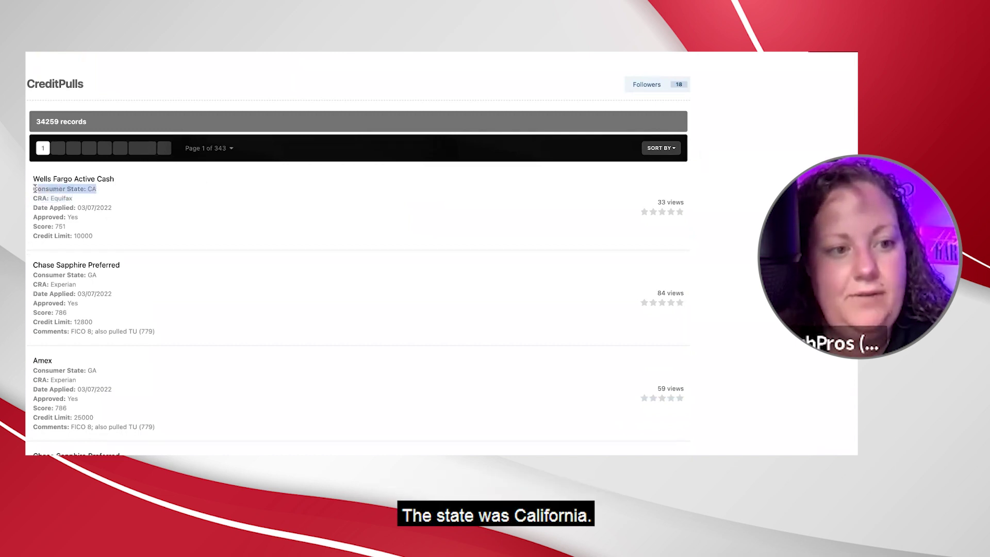
drag(115, 208, 36, 206)
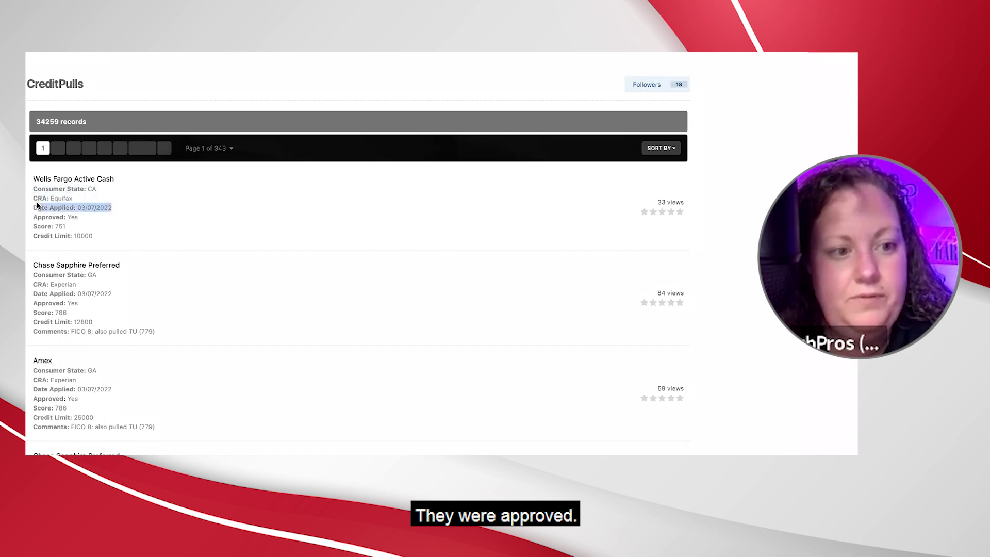
click(53, 227)
triple_click(53, 227)
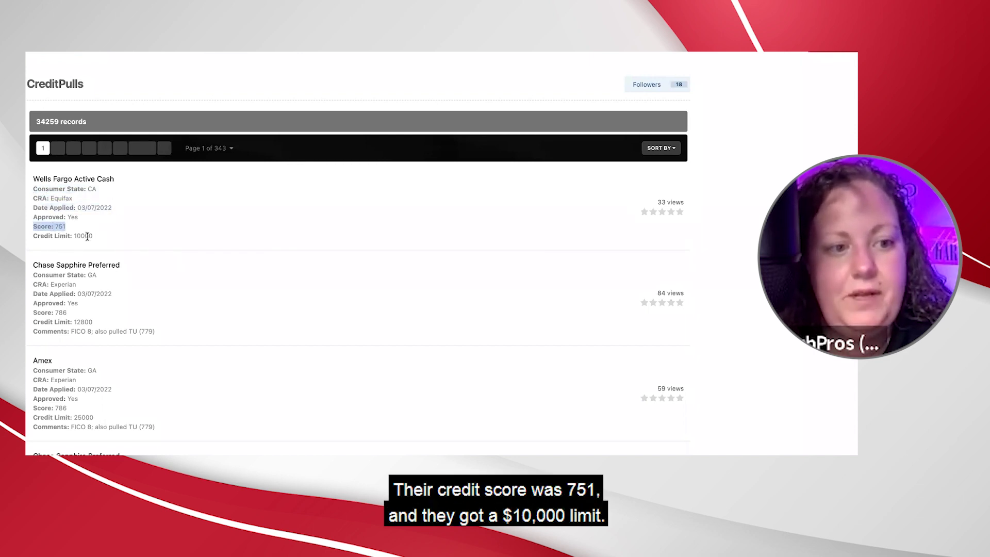
drag(98, 236, 32, 236)
scroll(126, 233, down, 2)
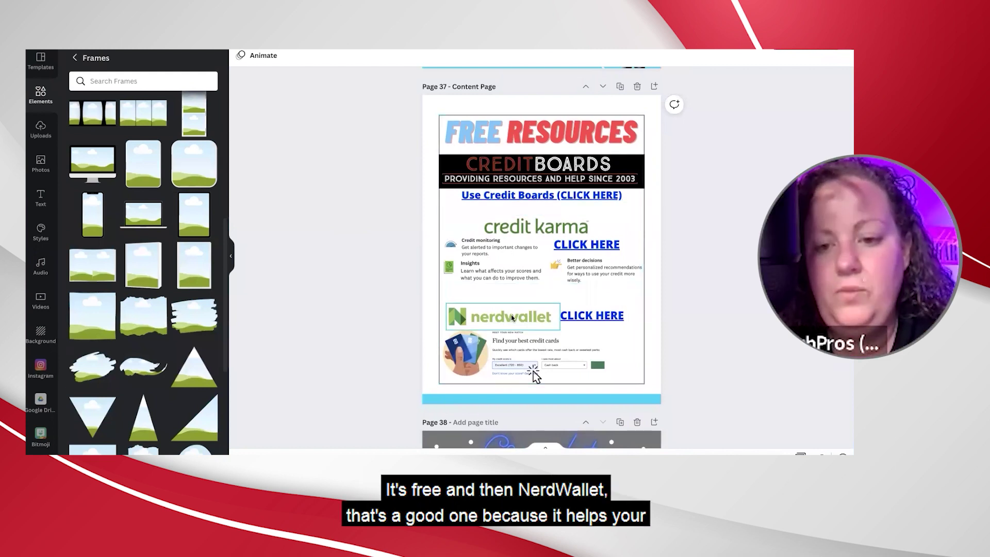
Shift the "Find your best credit cards" image slightly to the right beneath the NerdWallet logo on page 37.
scroll(512, 318, down, 1)
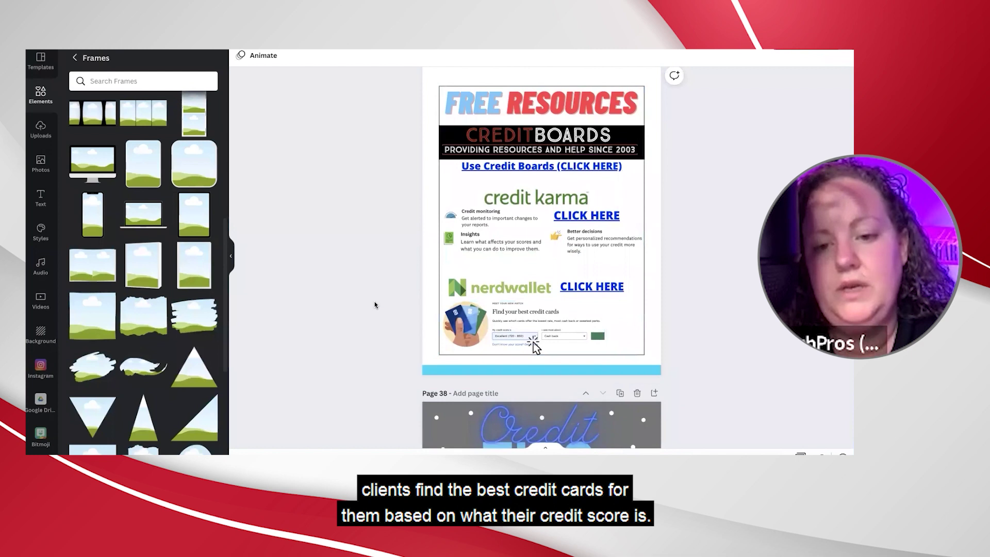
scroll(375, 305, down, 2)
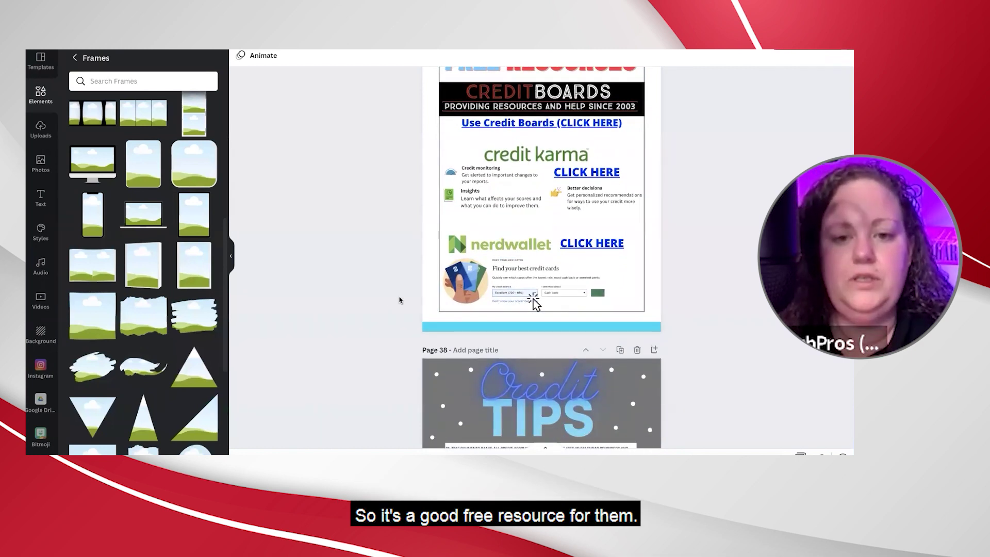
drag(467, 283, 477, 282)
drag(534, 302, 532, 302)
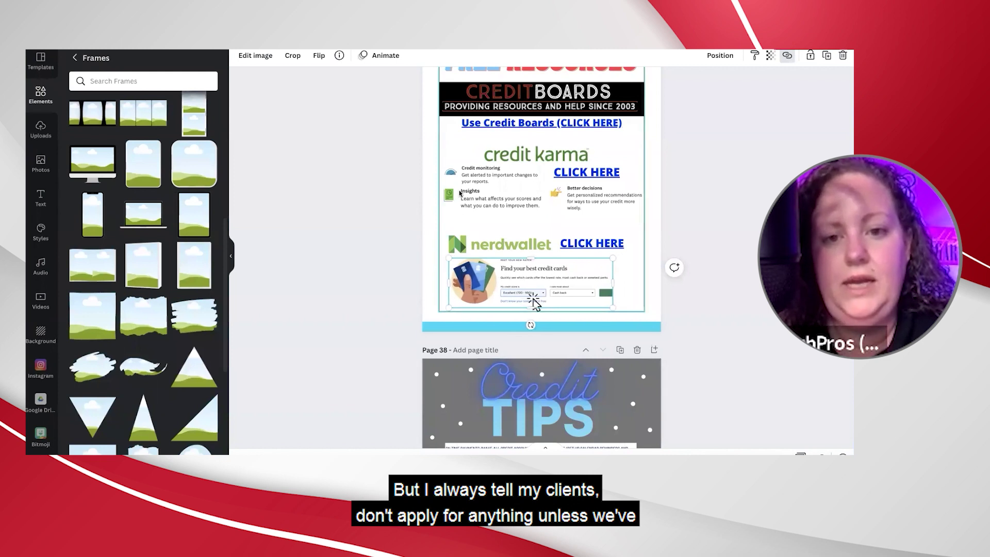
click(387, 200)
Look over the Credit Tips page, and check the lender and store card lists on pages 33 to 36.
scroll(387, 200, down, 2)
scroll(387, 201, down, 3)
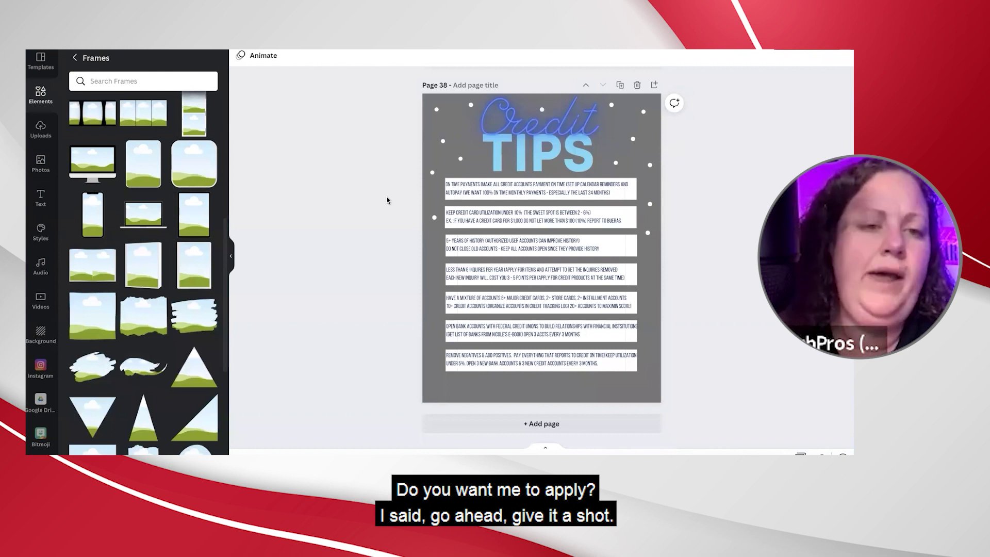
scroll(339, 161, up, 5)
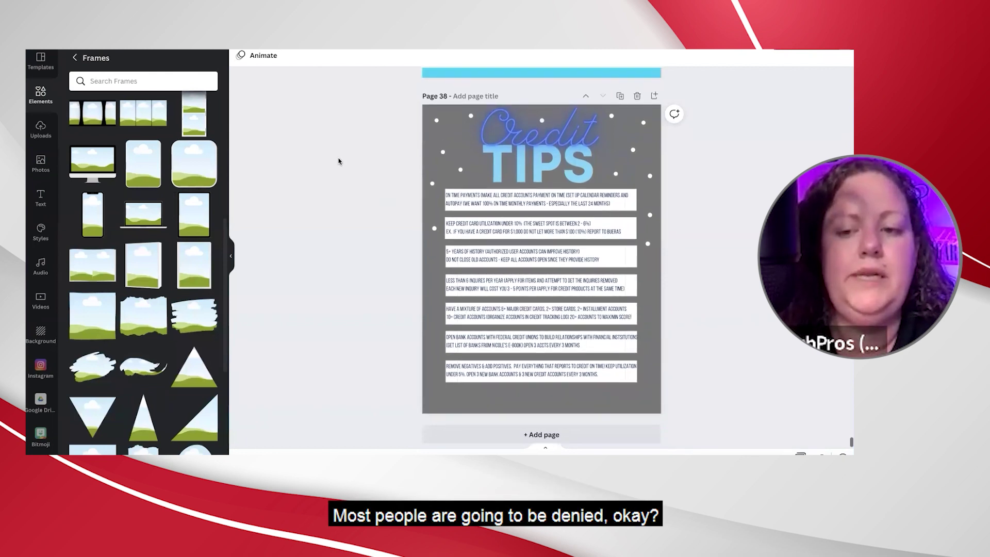
scroll(338, 161, up, 10)
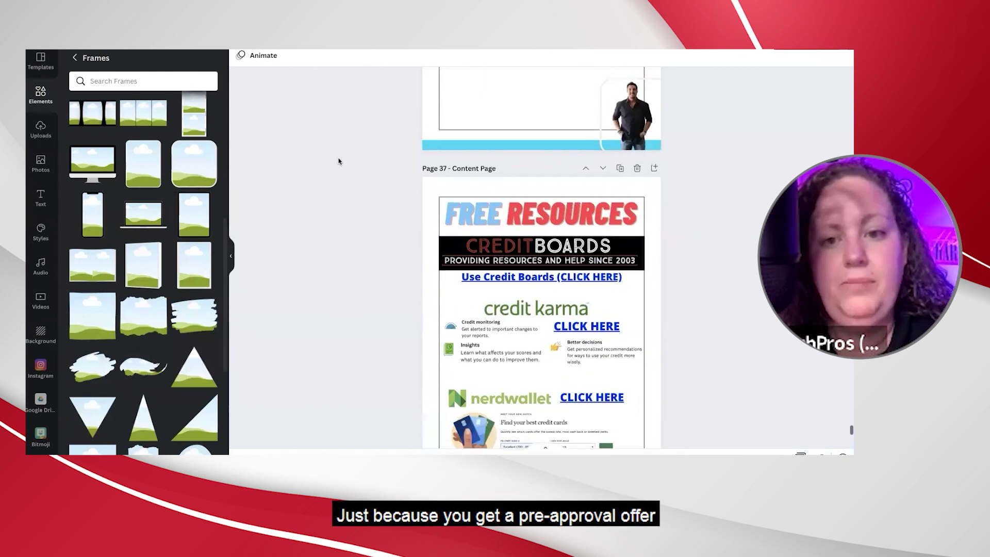
scroll(338, 161, up, 10)
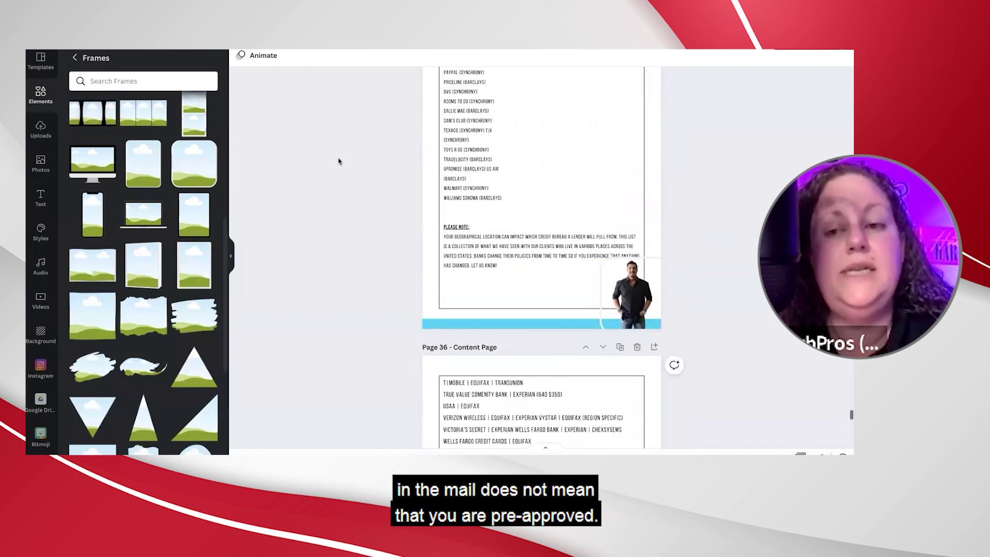
scroll(338, 161, up, 10)
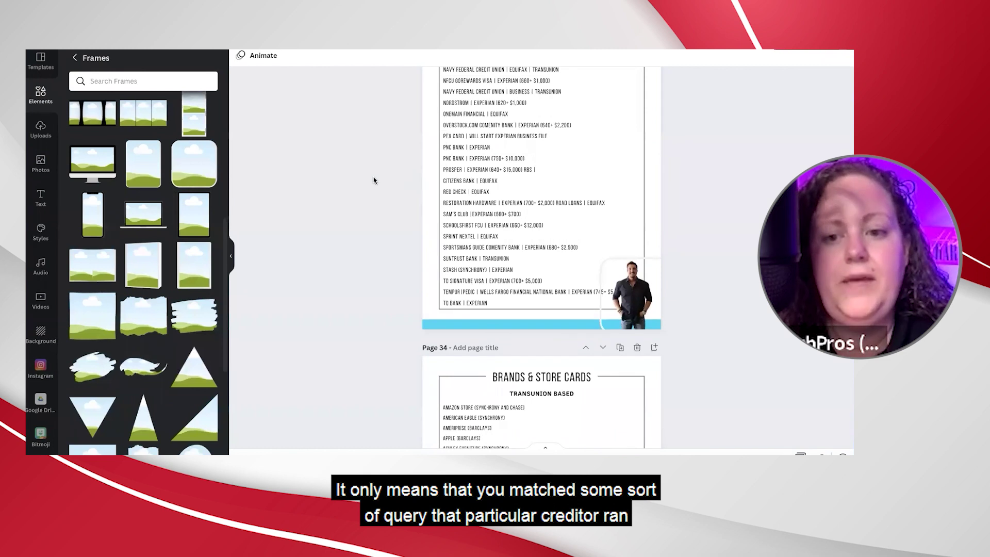
scroll(374, 180, down, 1)
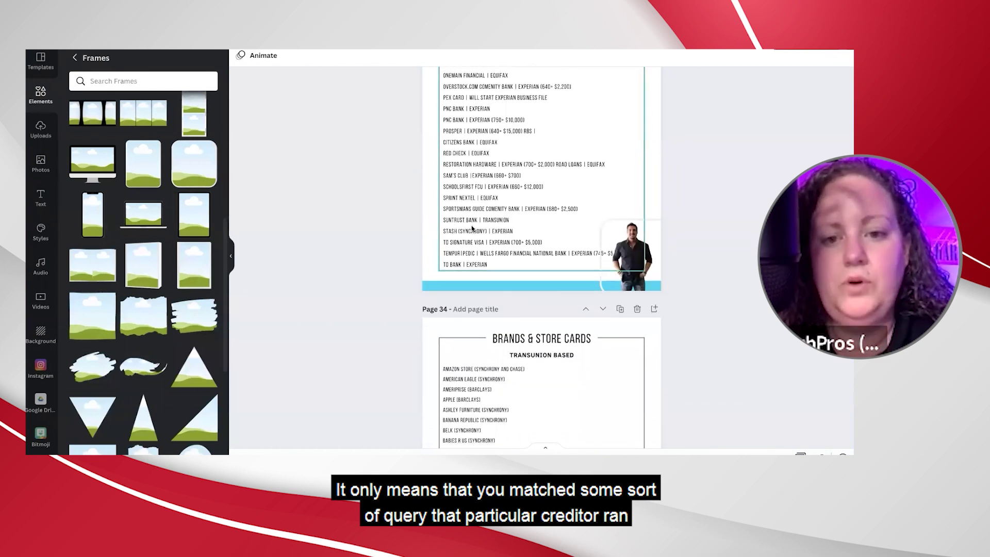
scroll(472, 229, down, 2)
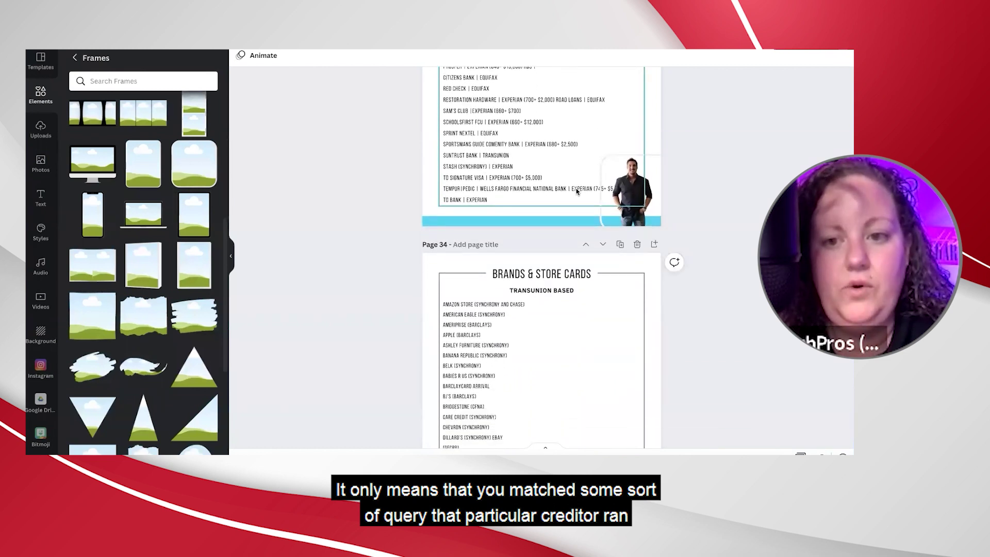
click(571, 189)
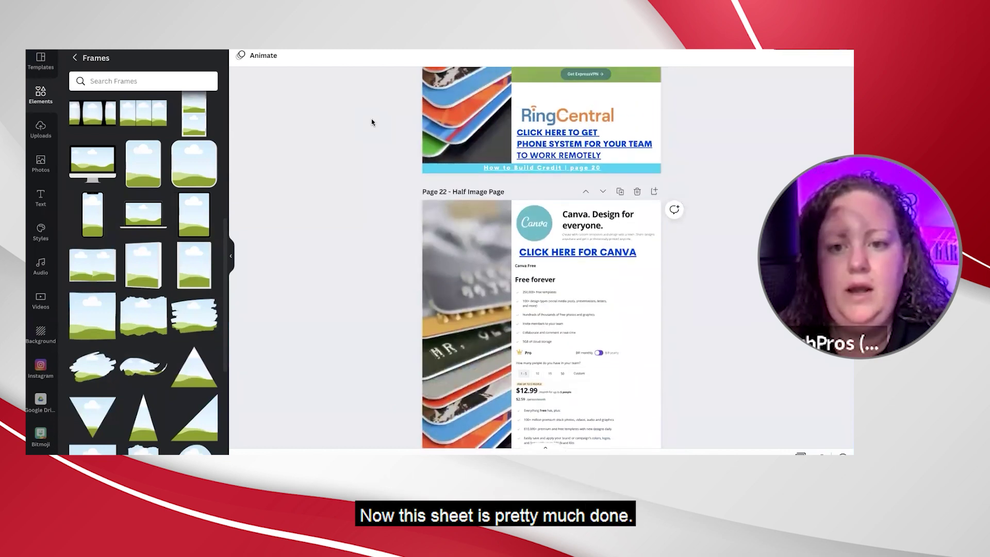
Delete page 20, which holds the Credit Repair Cloud and High-Risk Merchant Account offers.
scroll(372, 121, up, 10)
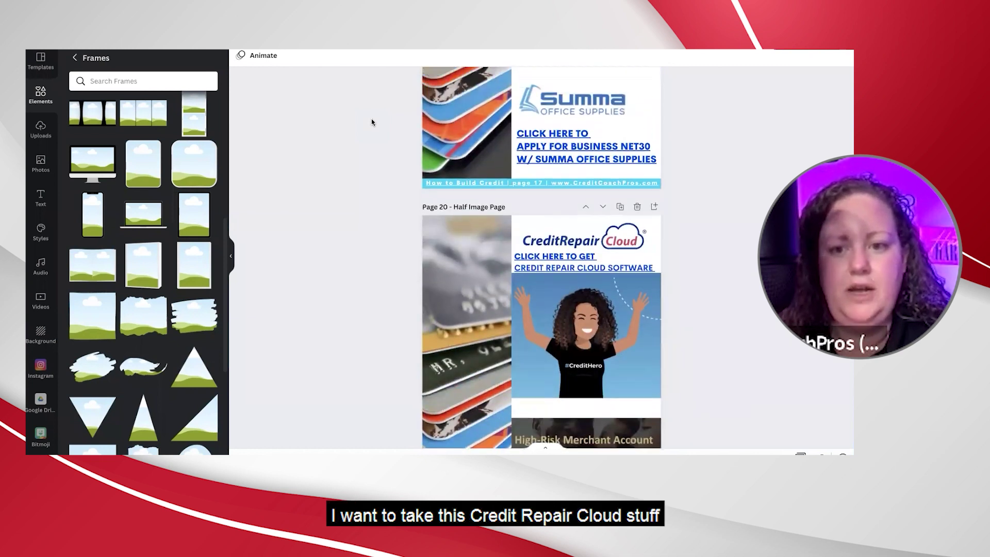
scroll(371, 122, down, 3)
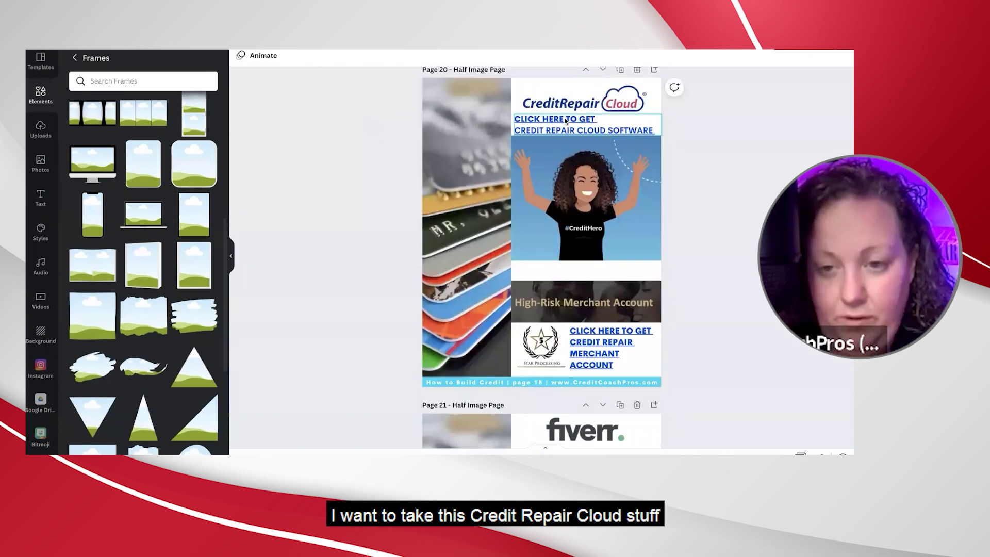
scroll(567, 124, up, 1)
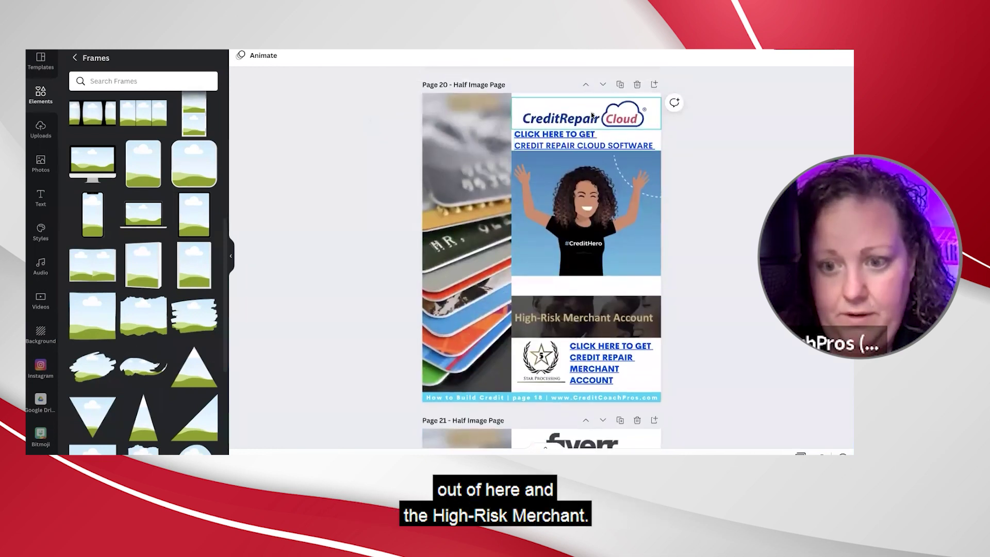
click(639, 84)
scroll(711, 118, down, 2)
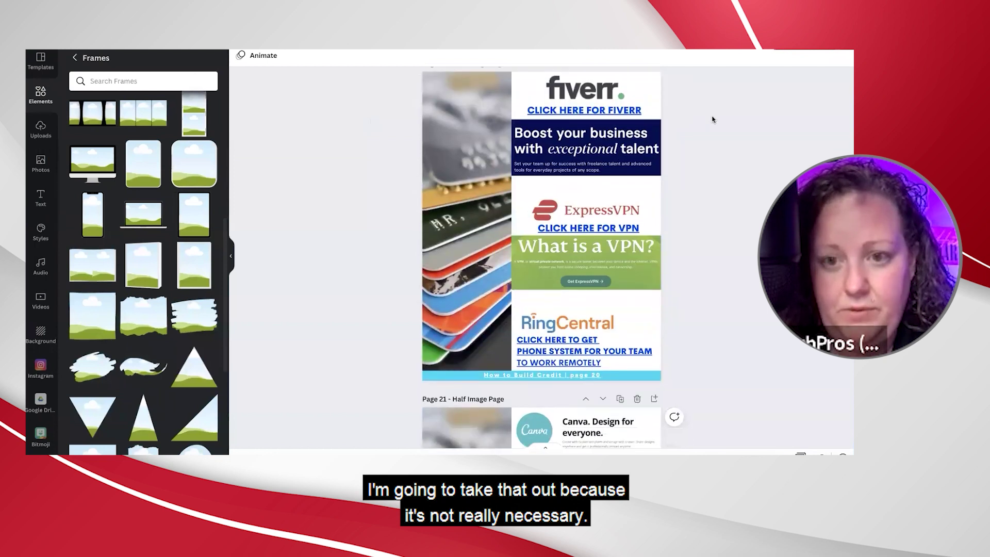
Search the design elements for "business credit" to find a graphic for the blank area on page 19.
scroll(712, 120, up, 8)
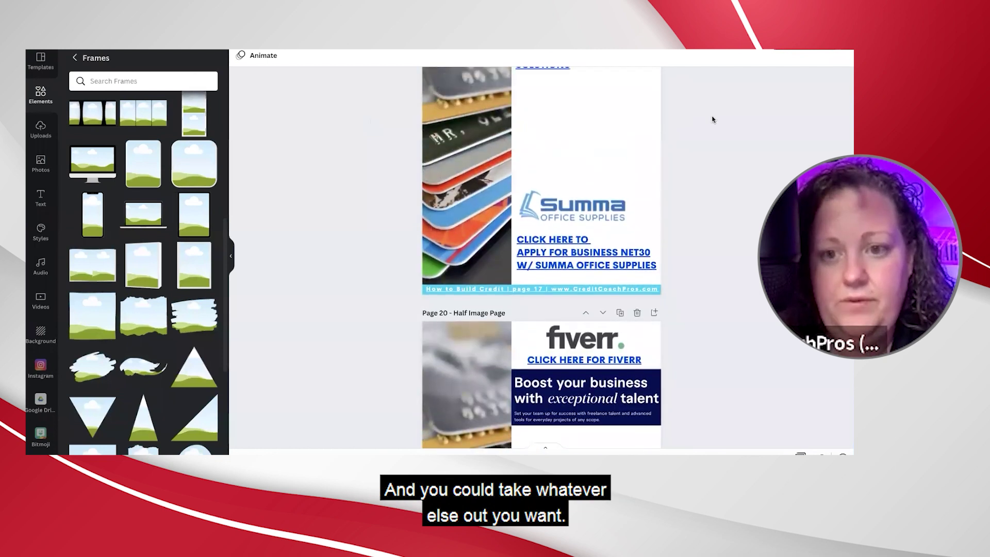
scroll(712, 120, down, 2)
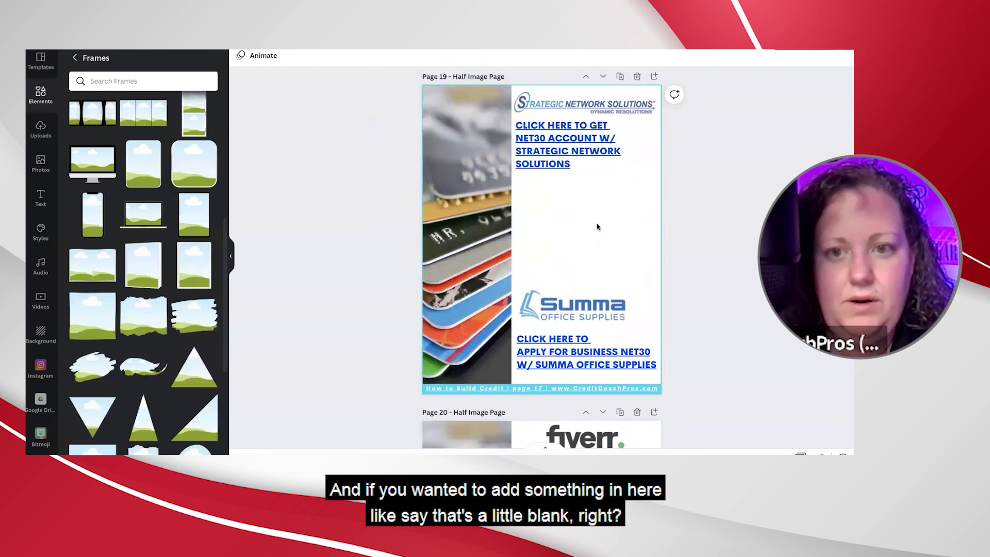
click(40, 94)
click(101, 58)
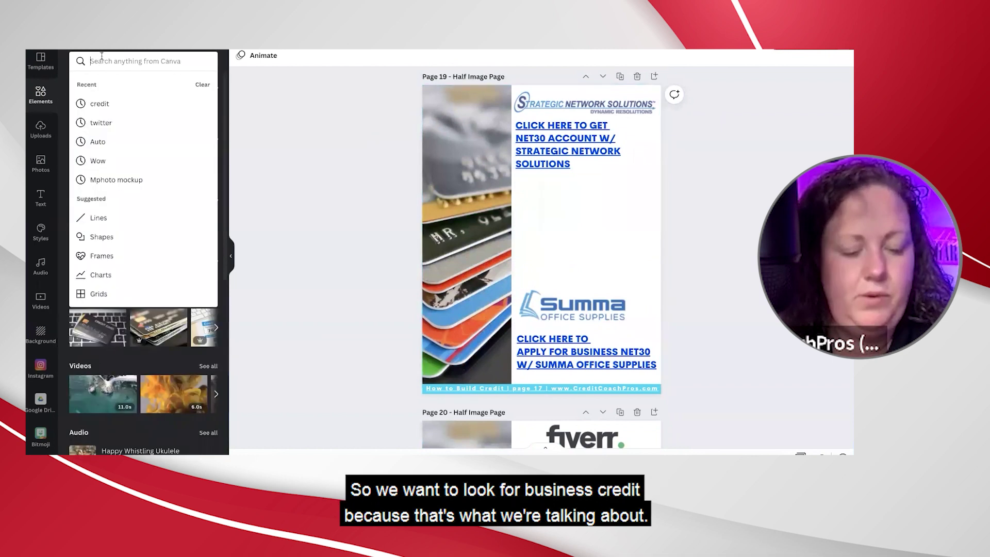
text(business credit)
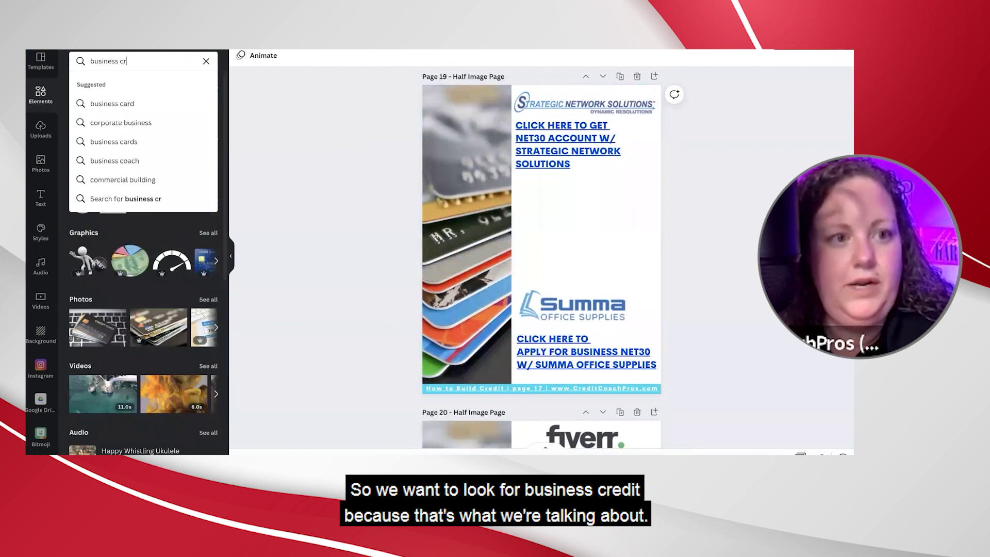
key(Return)
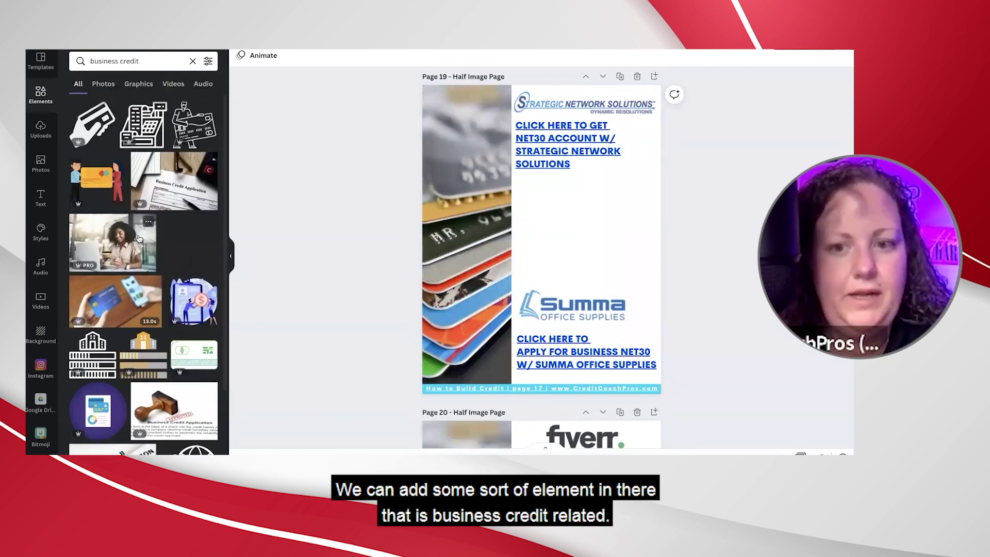
Add the blue clipboard graphic with the dollar coin to page 19, placed between the Strategic Network Solutions link and Summa logo.
scroll(138, 240, down, 2)
scroll(138, 242, down, 5)
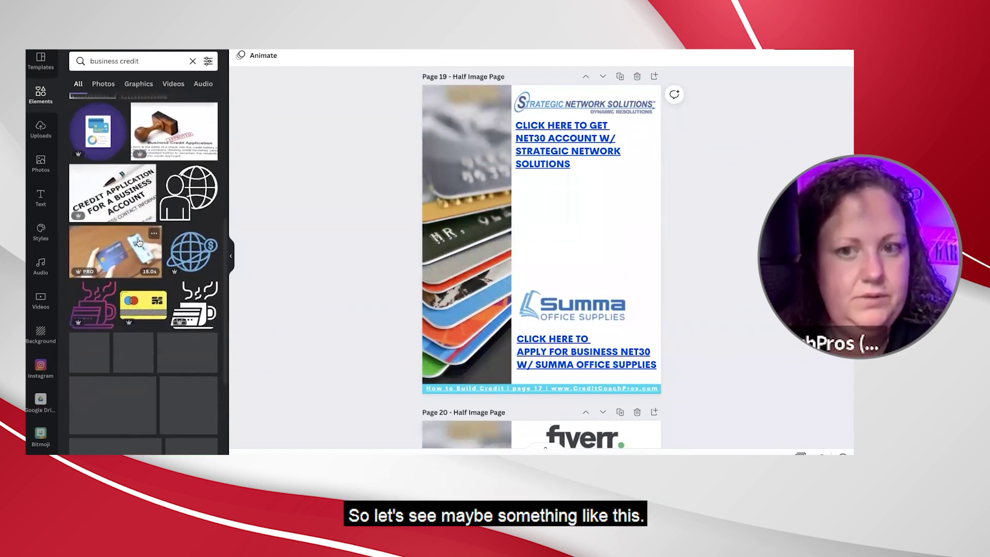
scroll(188, 235, up, 4)
click(188, 235)
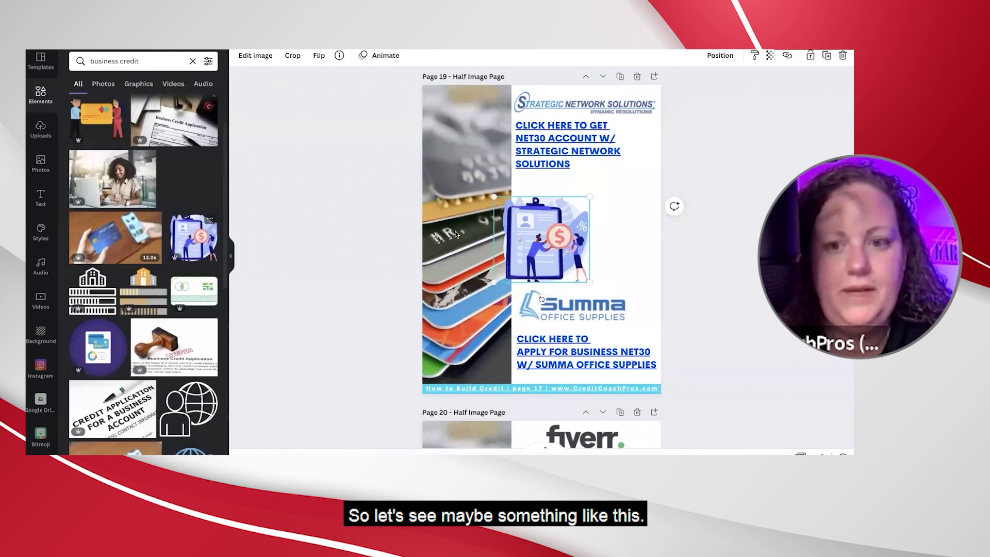
drag(572, 241, 607, 233)
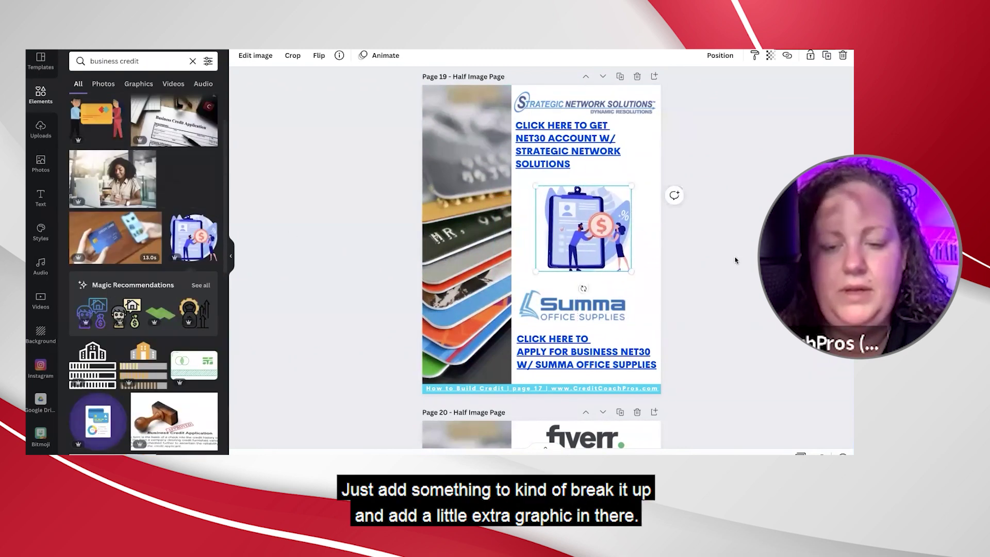
click(736, 258)
Add the graphic of two people holding a yellow credit card to page 18, in the white area above the Crown logo.
scroll(736, 258, up, 3)
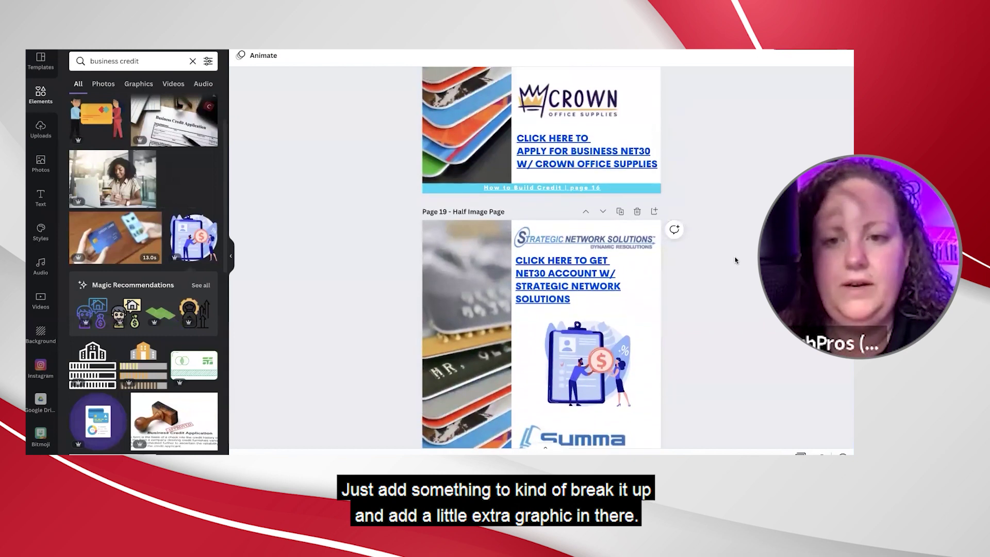
scroll(736, 258, up, 6)
click(91, 113)
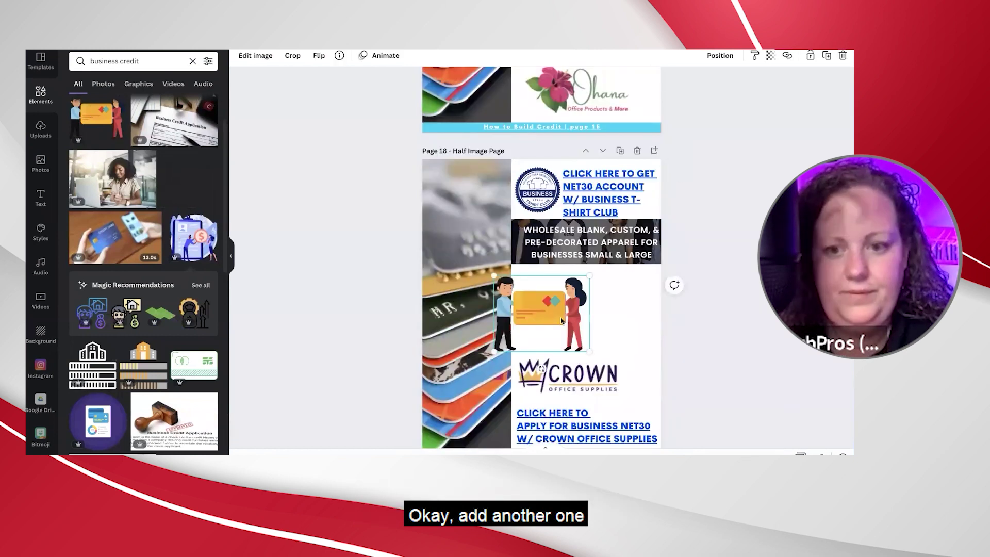
click(728, 307)
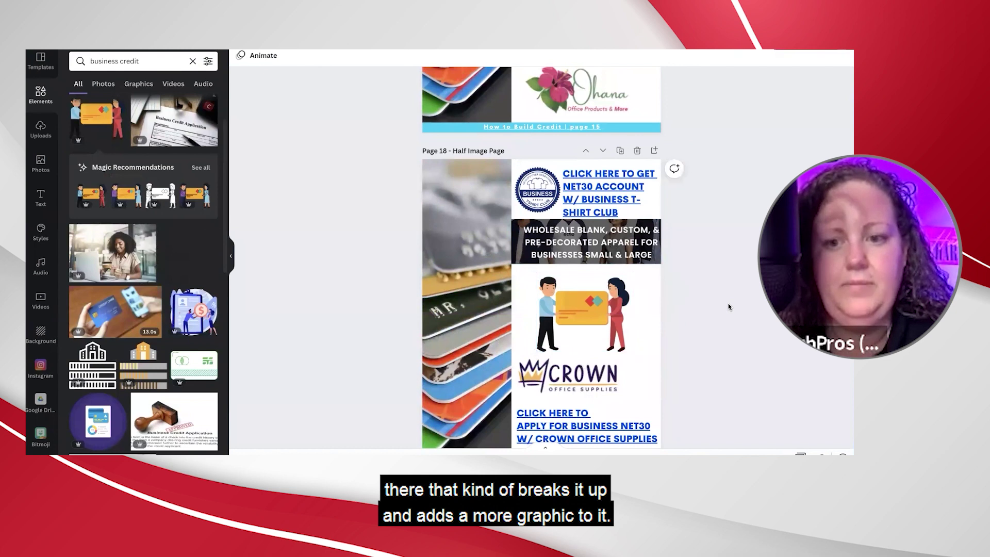
Review the guide's pages from page 18 back up to the introduction page.
scroll(729, 307, up, 10)
scroll(728, 307, up, 20)
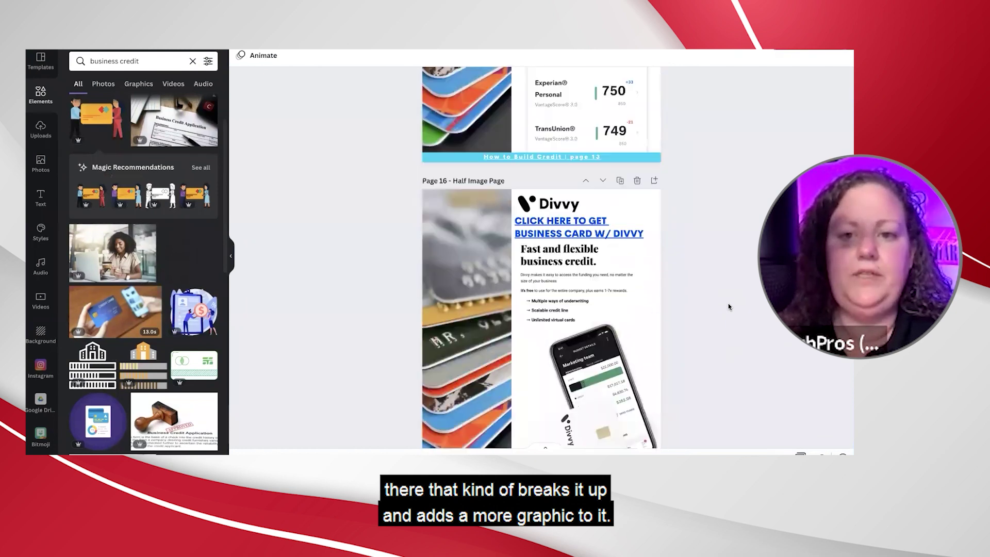
scroll(728, 306, up, 15)
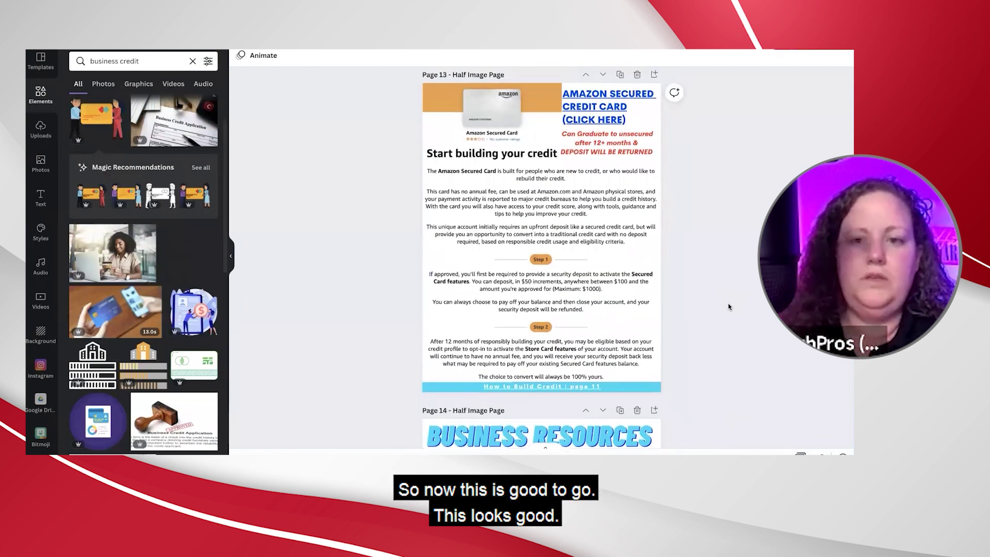
scroll(728, 307, up, 15)
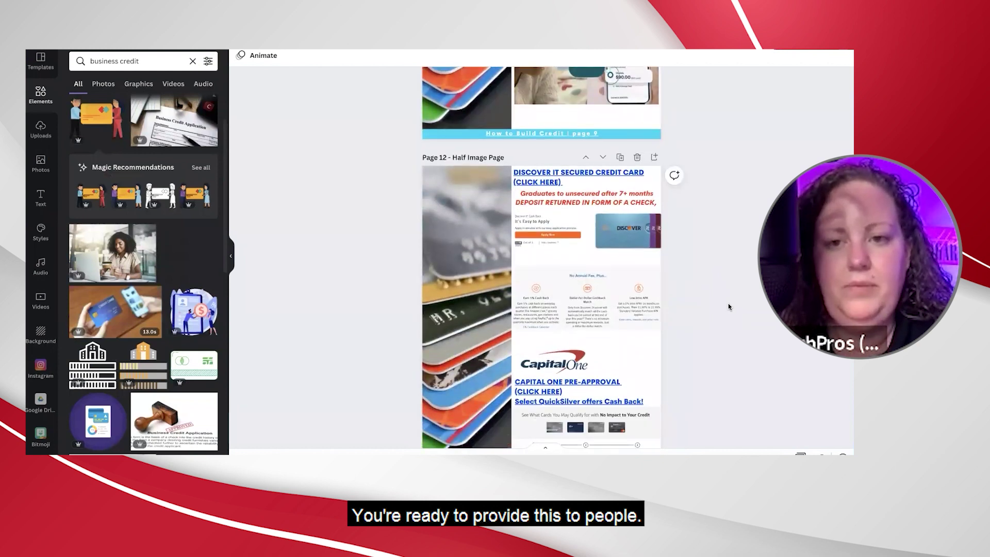
scroll(728, 307, up, 15)
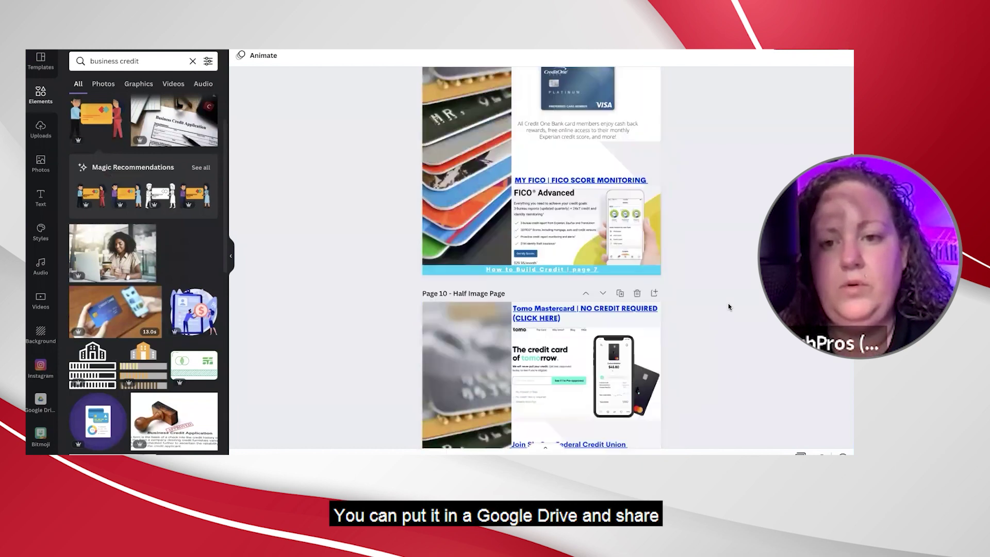
scroll(728, 307, up, 4)
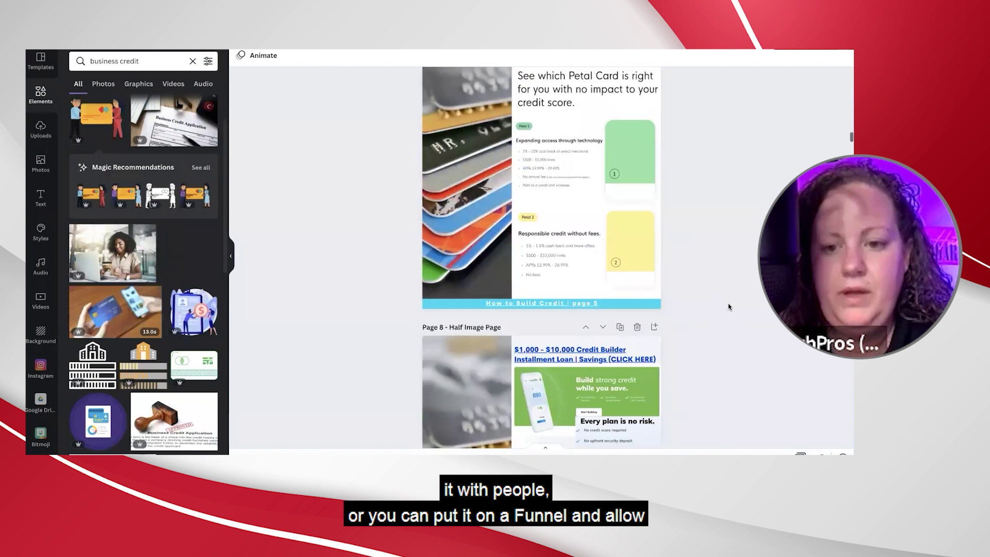
scroll(729, 307, down, 2)
scroll(728, 307, up, 10)
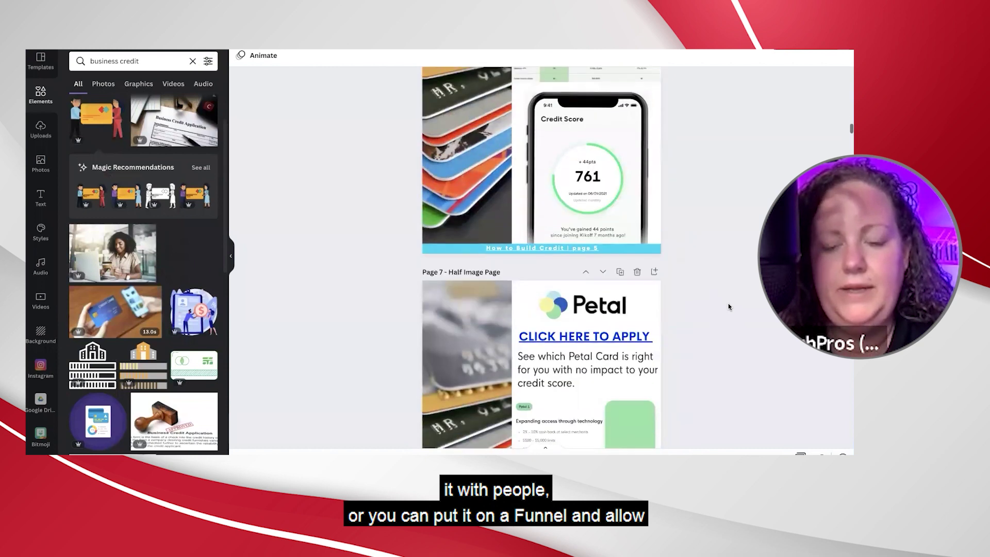
scroll(728, 306, up, 10)
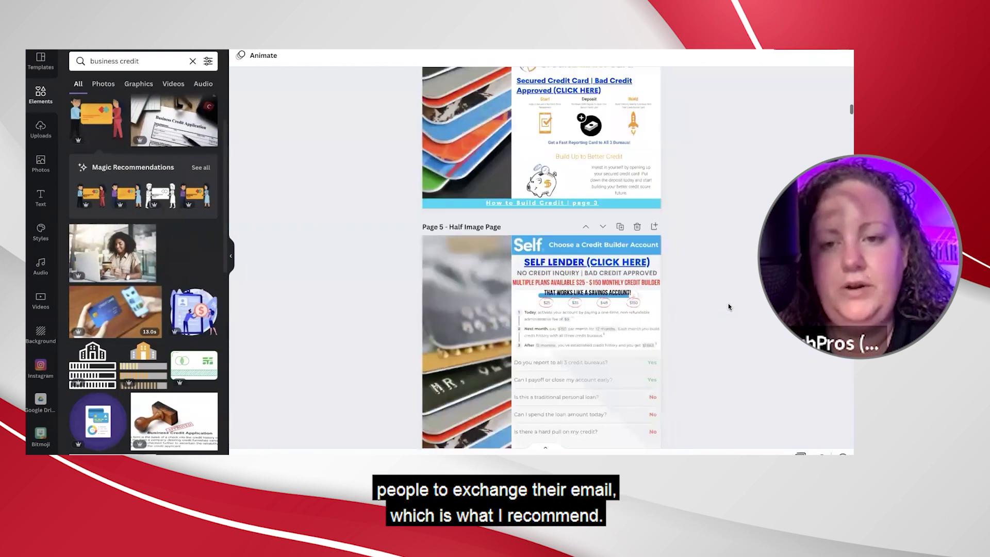
scroll(729, 307, up, 10)
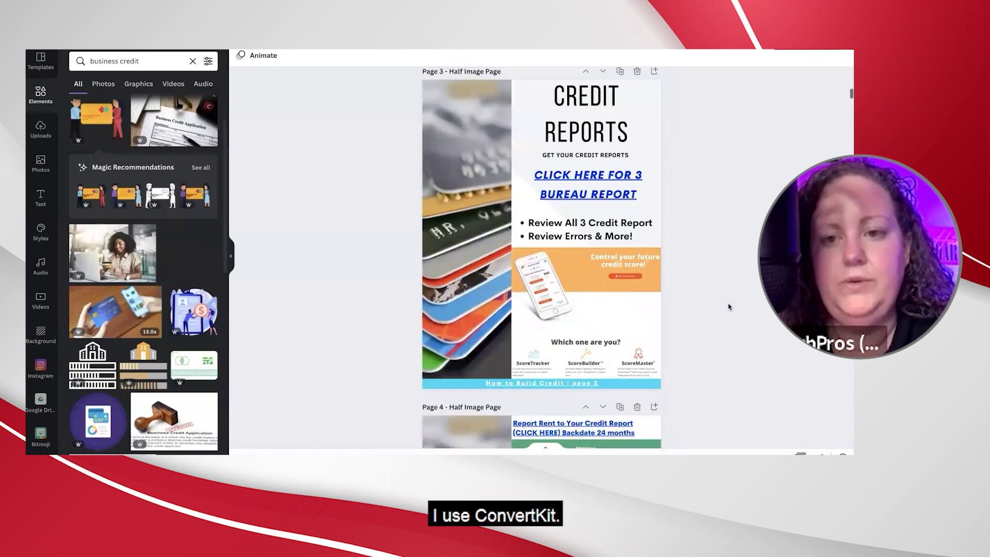
scroll(729, 307, up, 5)
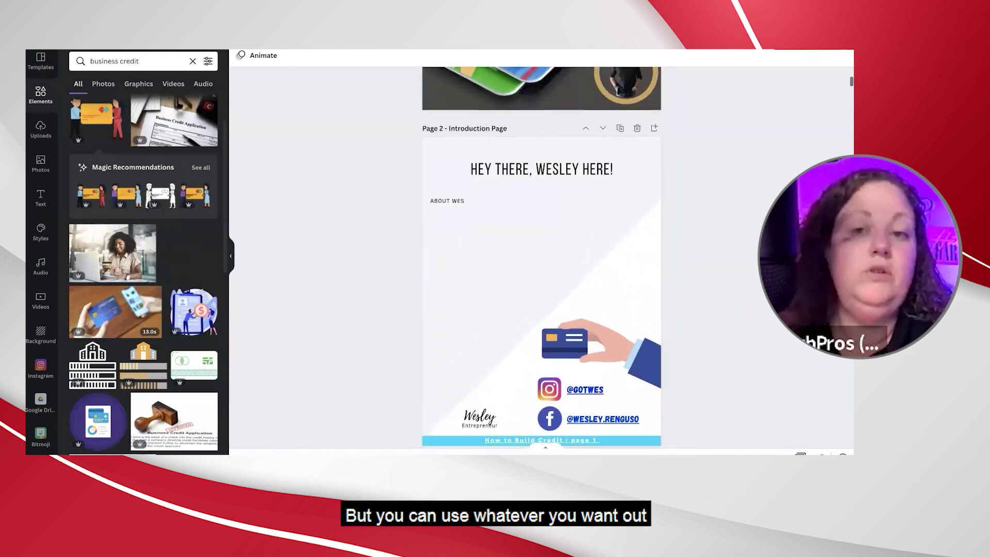
Check the introduction page's greeting, about text and social handles, along with the credit reports page that follows.
scroll(531, 163, down, 4)
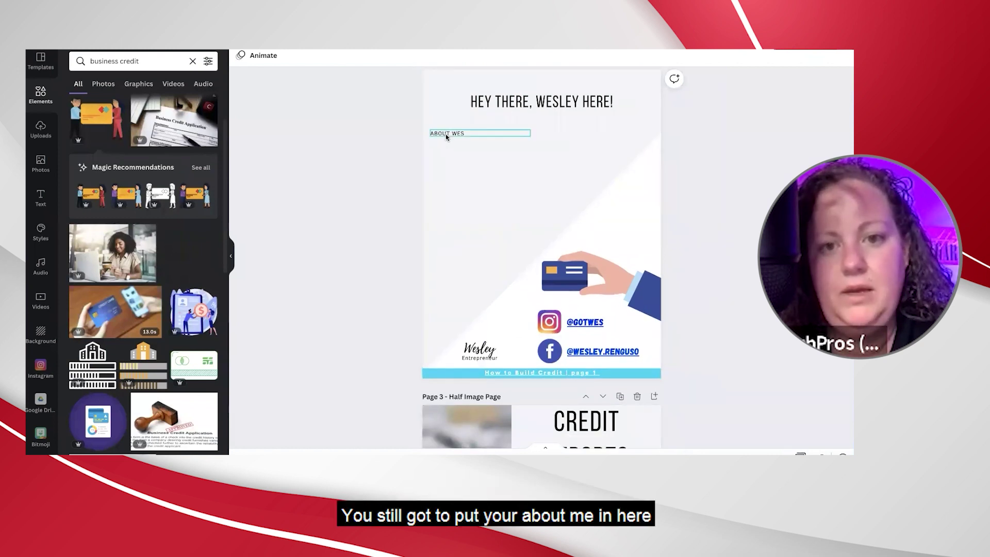
click(447, 135)
click(510, 101)
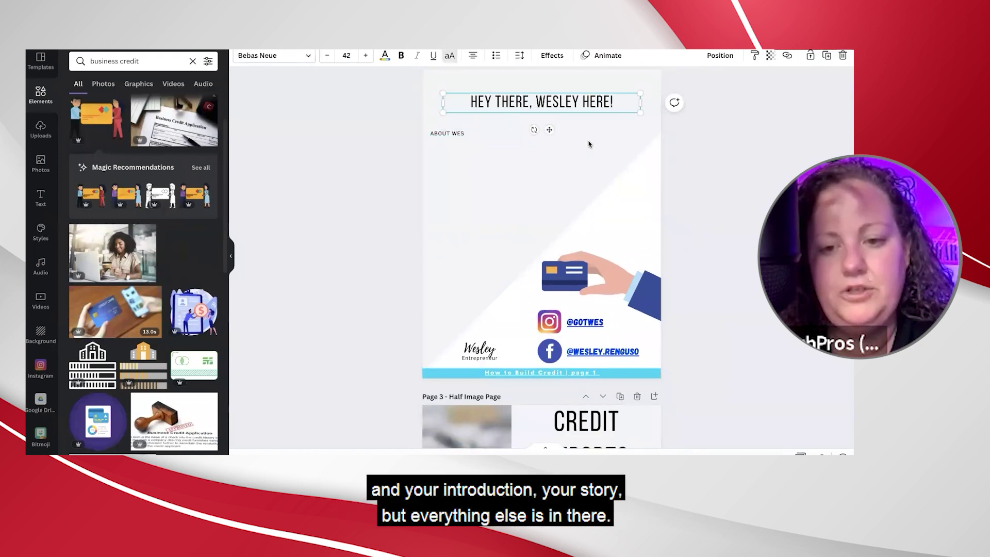
click(716, 305)
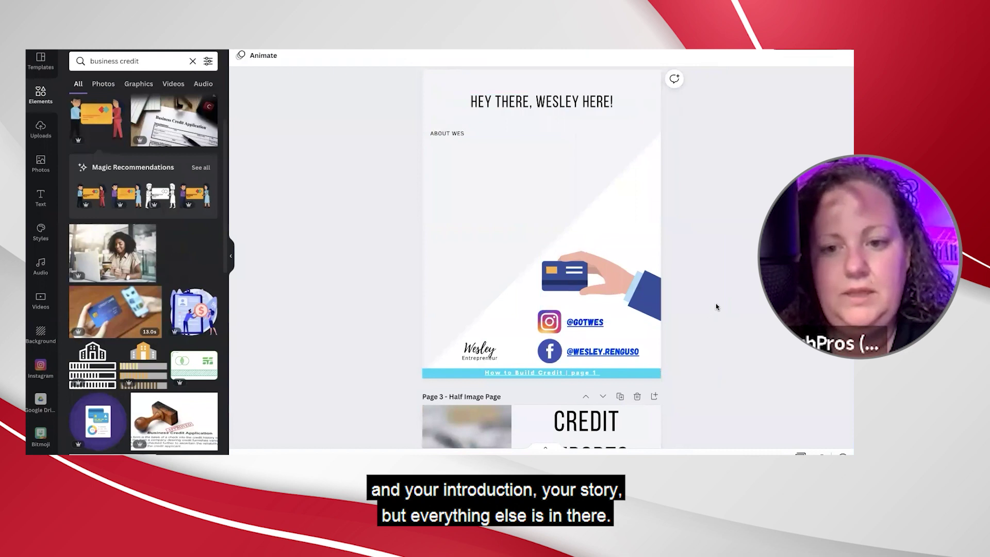
scroll(716, 303, down, 3)
scroll(716, 303, up, 2)
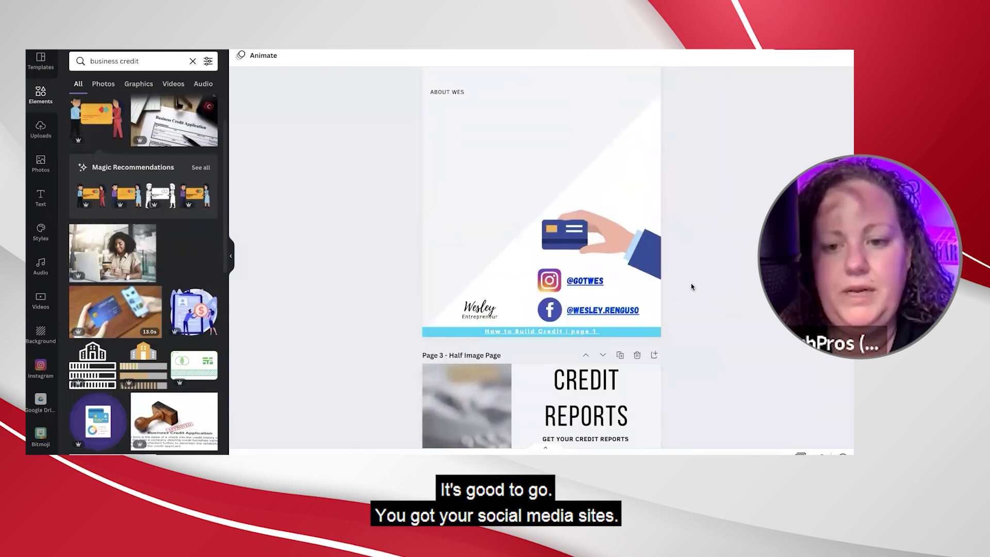
scroll(692, 286, down, 6)
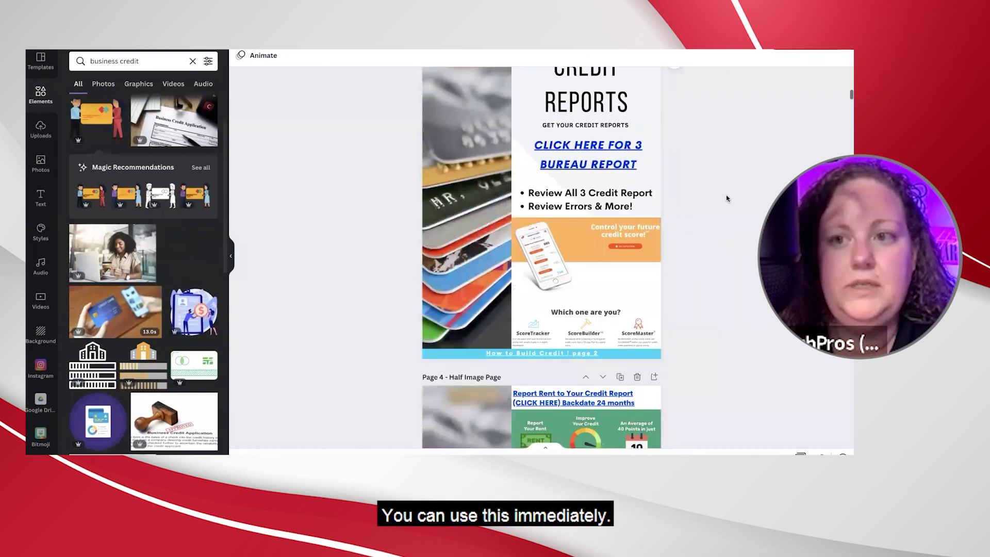
scroll(727, 198, up, 4)
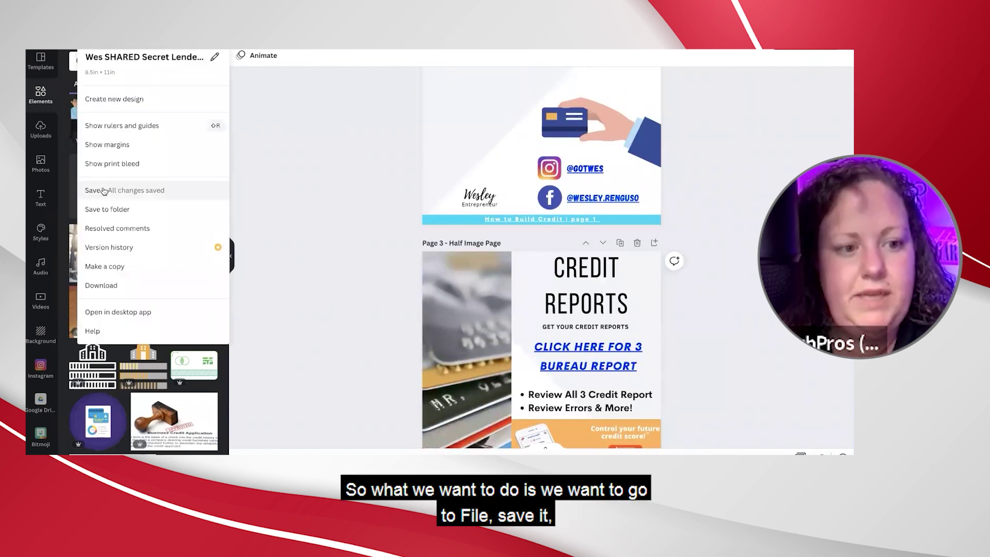
Save the design and download all of its pages with PDF Print as the file type.
click(101, 190)
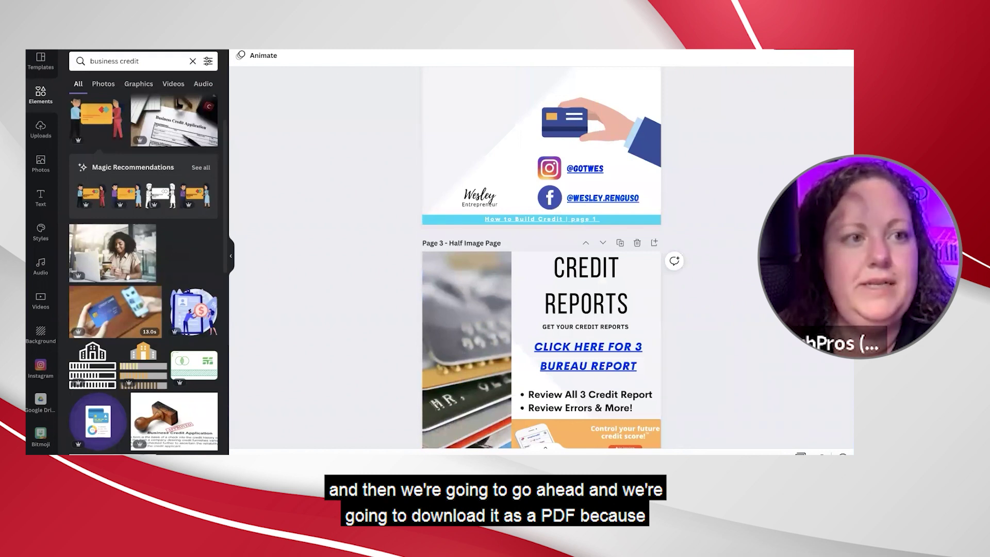
scroll(745, 135, up, 2)
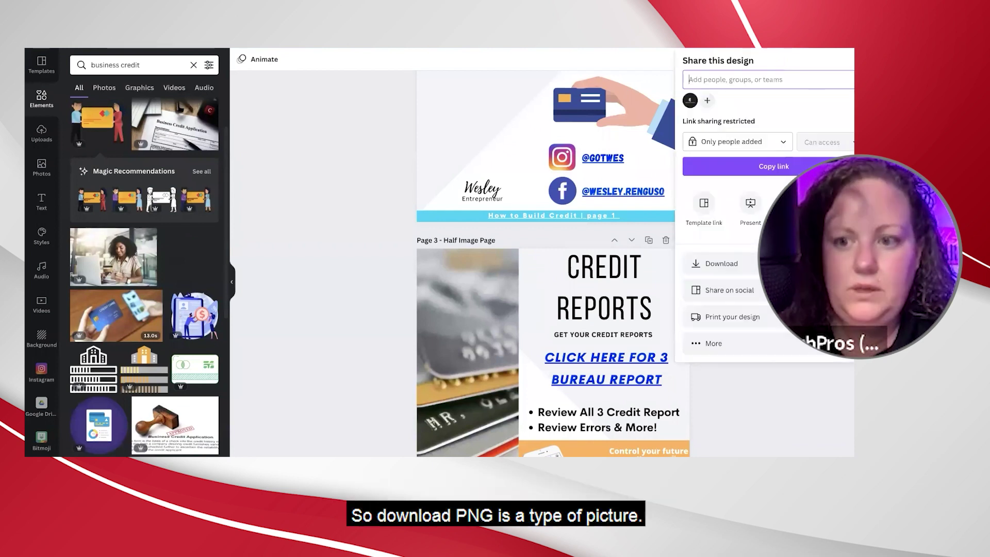
click(744, 262)
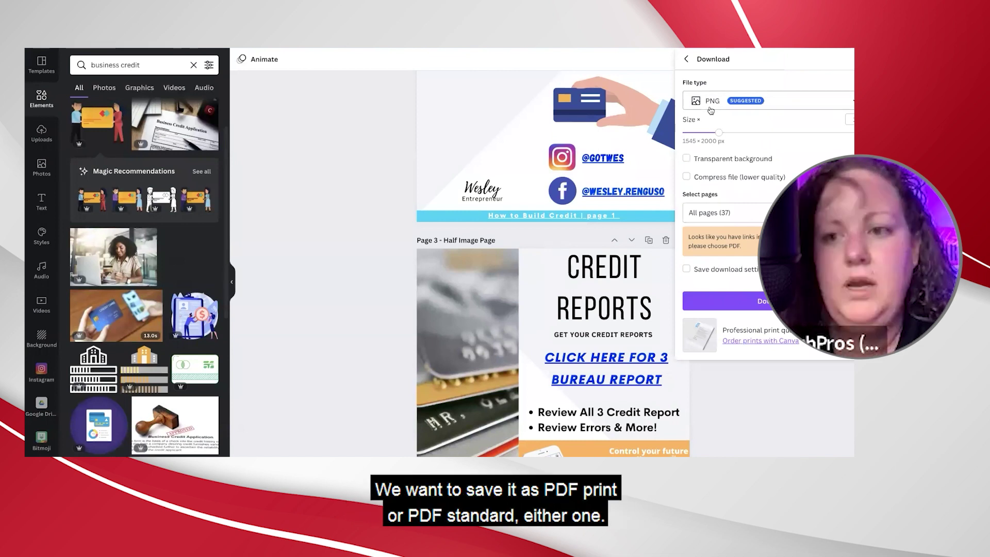
click(711, 109)
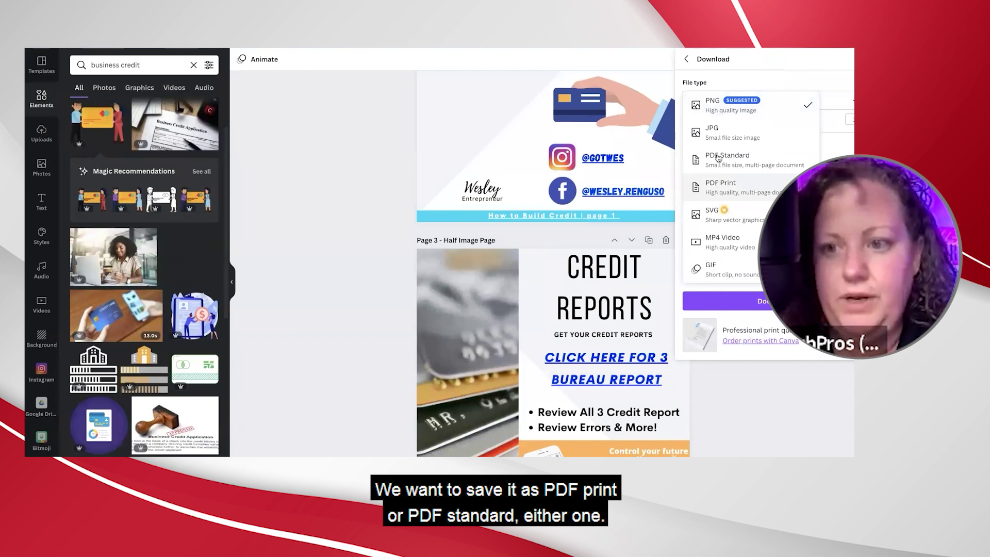
click(721, 188)
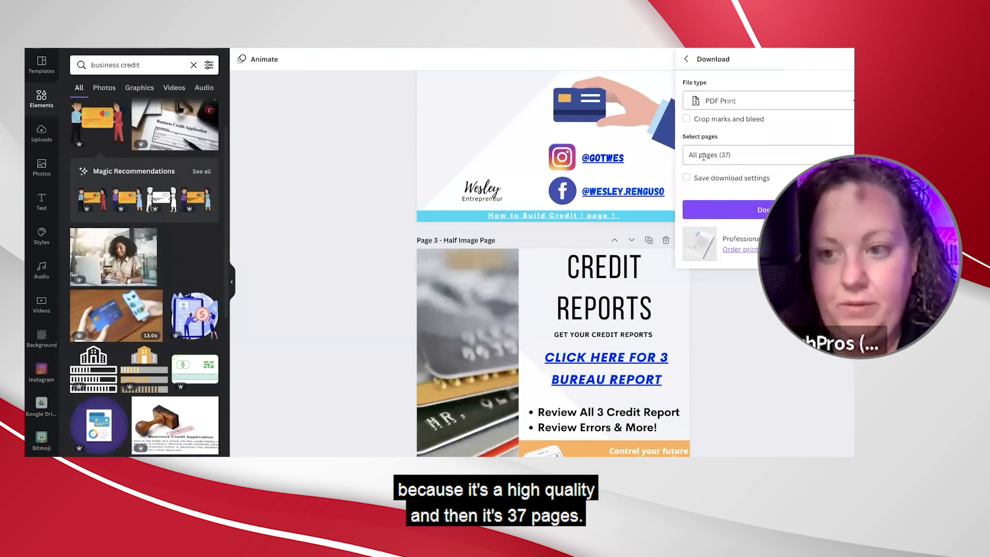
click(711, 210)
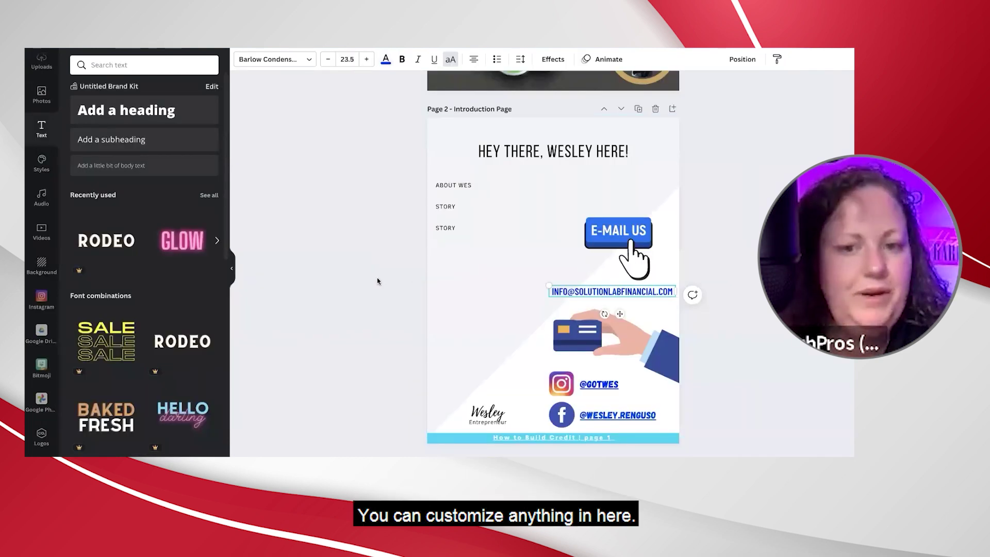
Browse the gradient backgrounds and try the bright blue and the deep blue gradients on the introduction page.
click(469, 290)
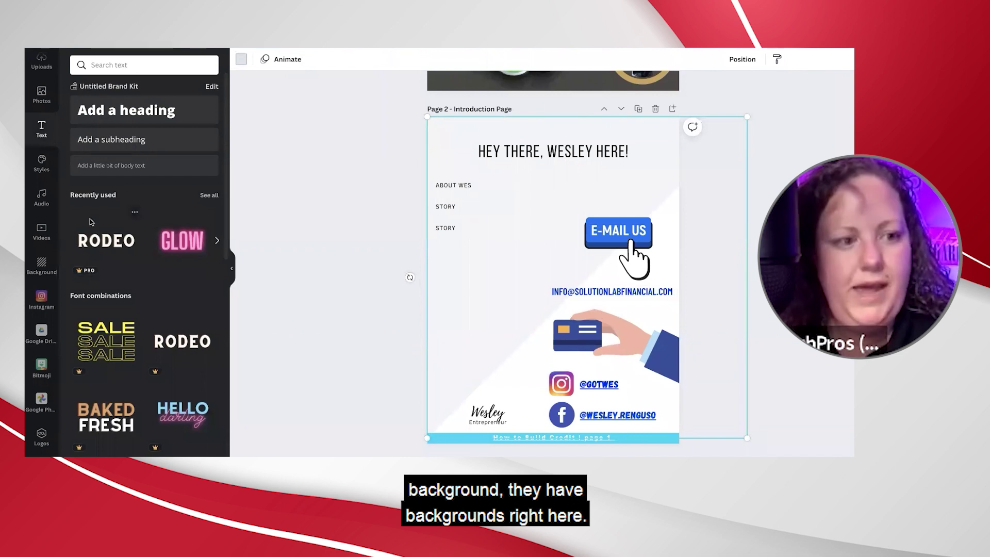
click(42, 264)
scroll(138, 235, down, 6)
scroll(138, 235, up, 3)
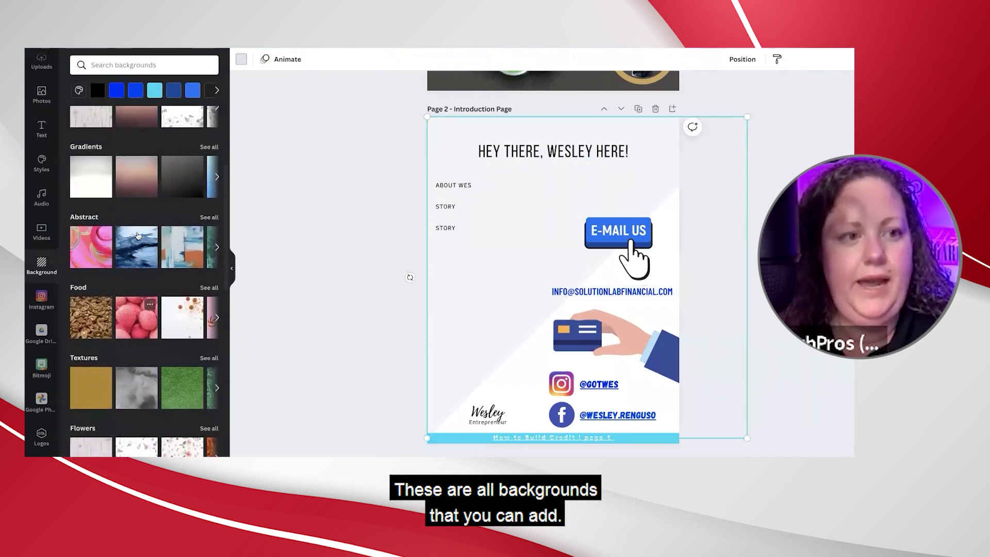
click(111, 183)
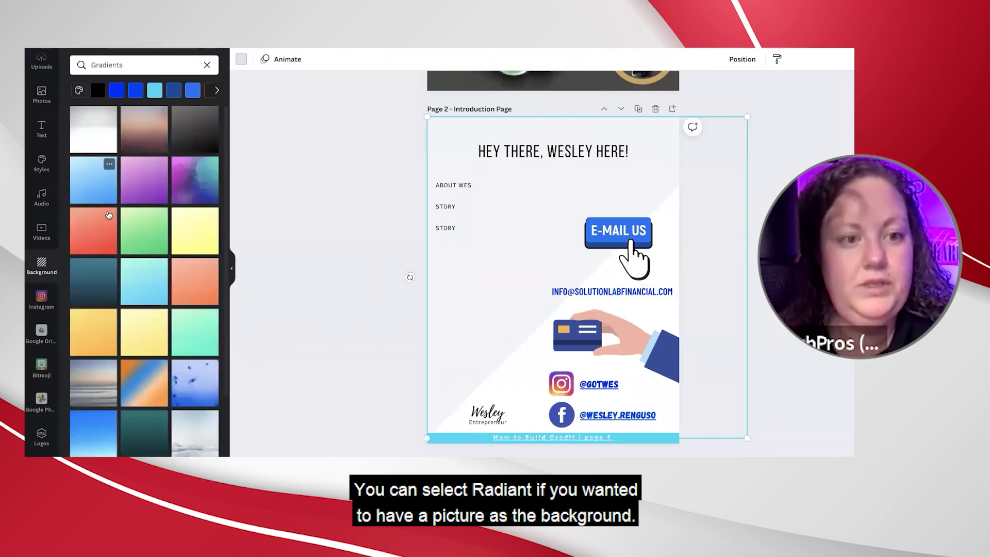
scroll(105, 244, down, 2)
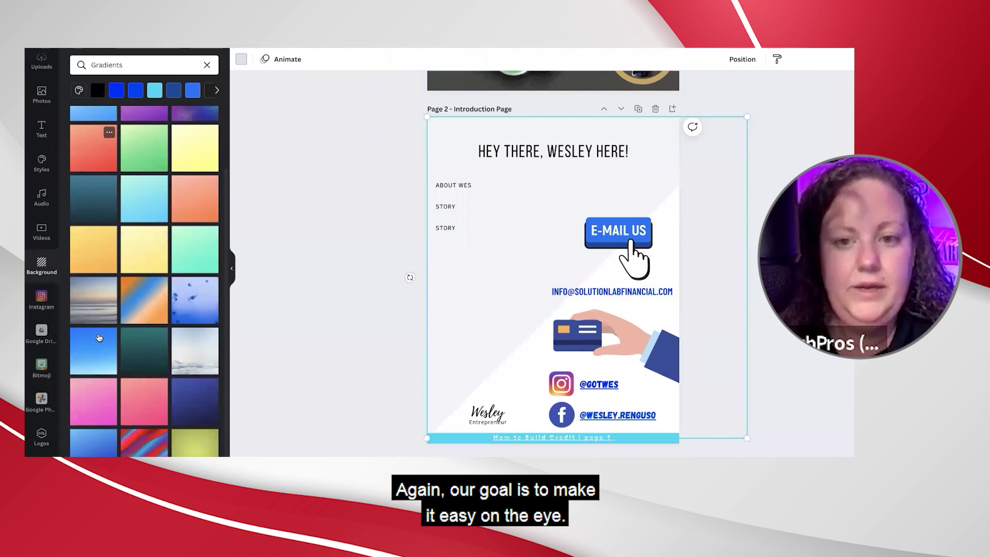
click(112, 330)
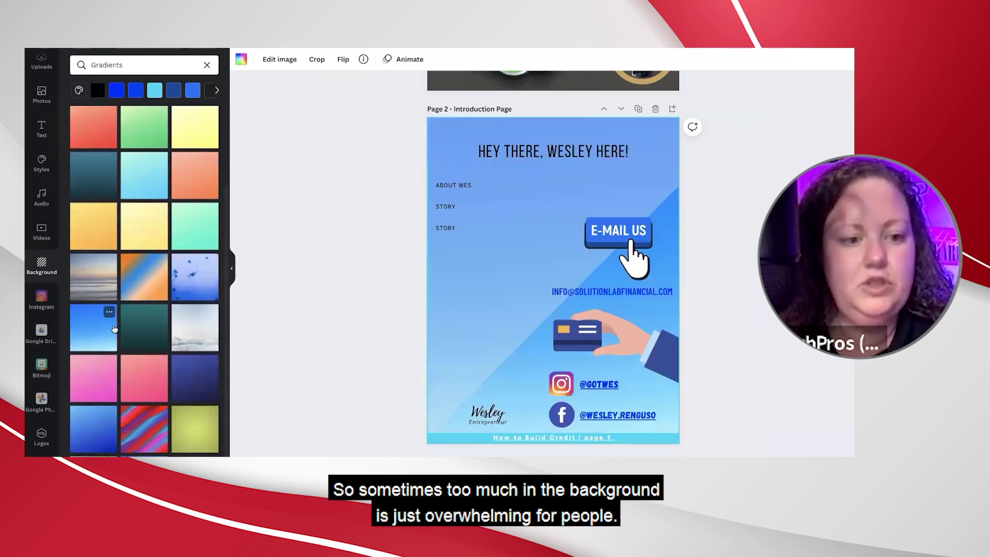
scroll(111, 351, down, 1)
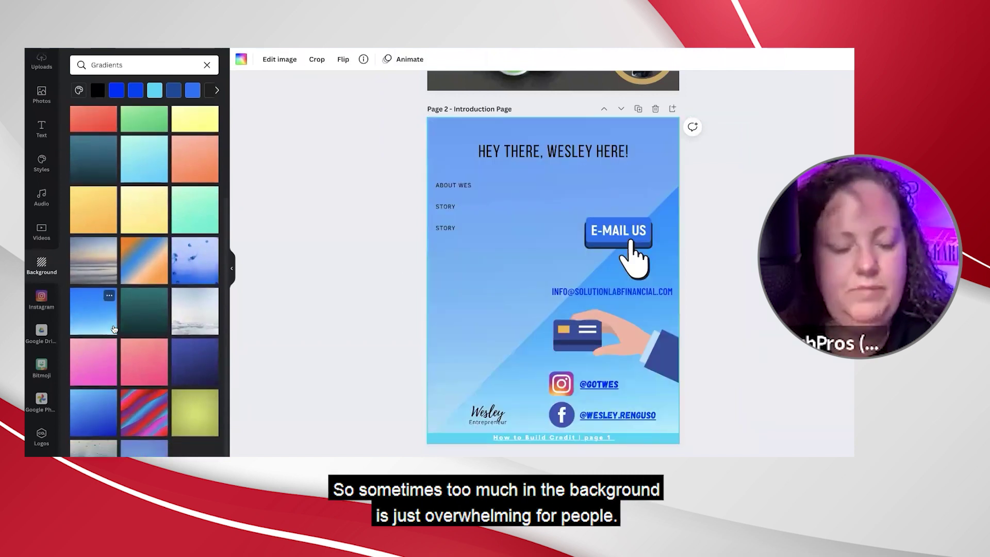
click(103, 417)
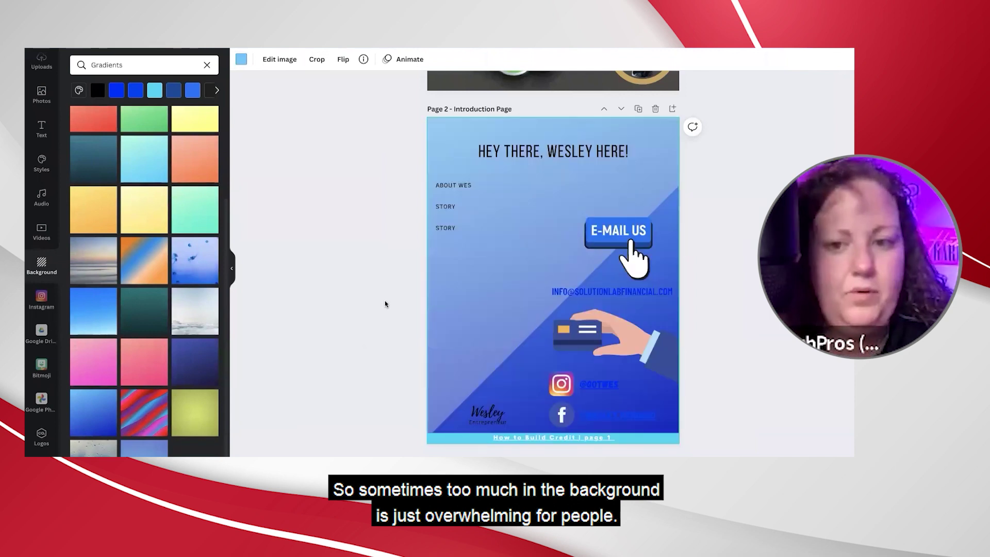
Apply the light blue gradient as the introduction page's background and set its adjustable color to white.
scroll(97, 181, up, 3)
click(97, 182)
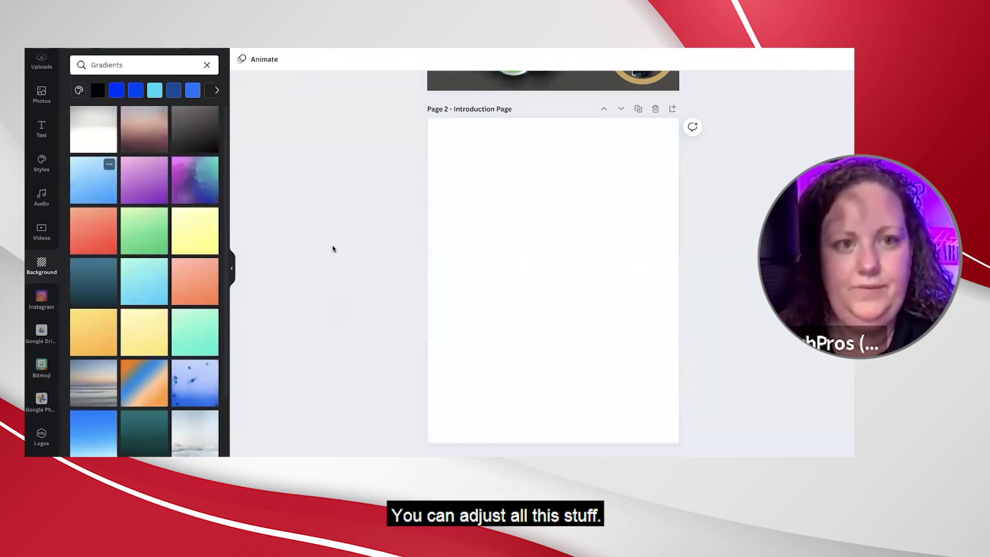
click(241, 58)
click(131, 185)
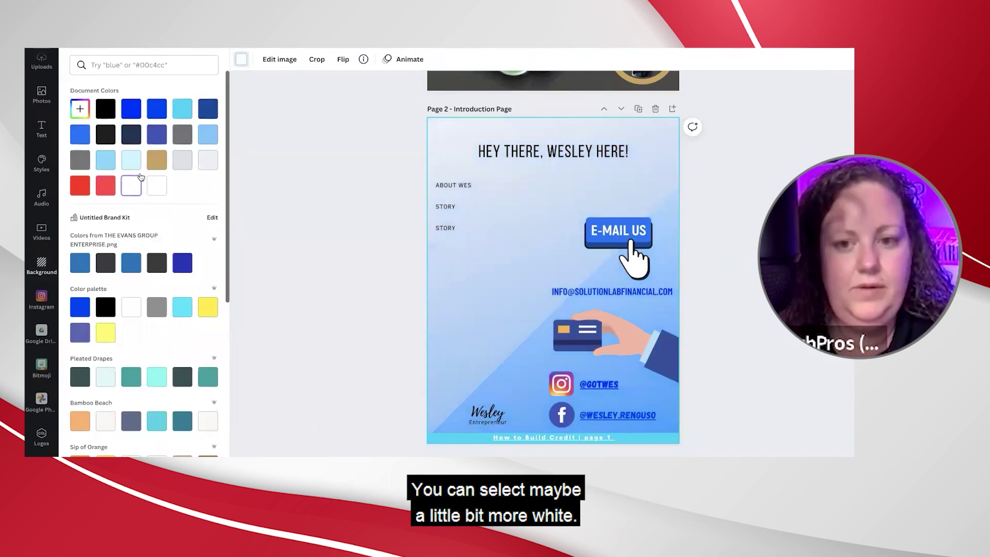
click(350, 230)
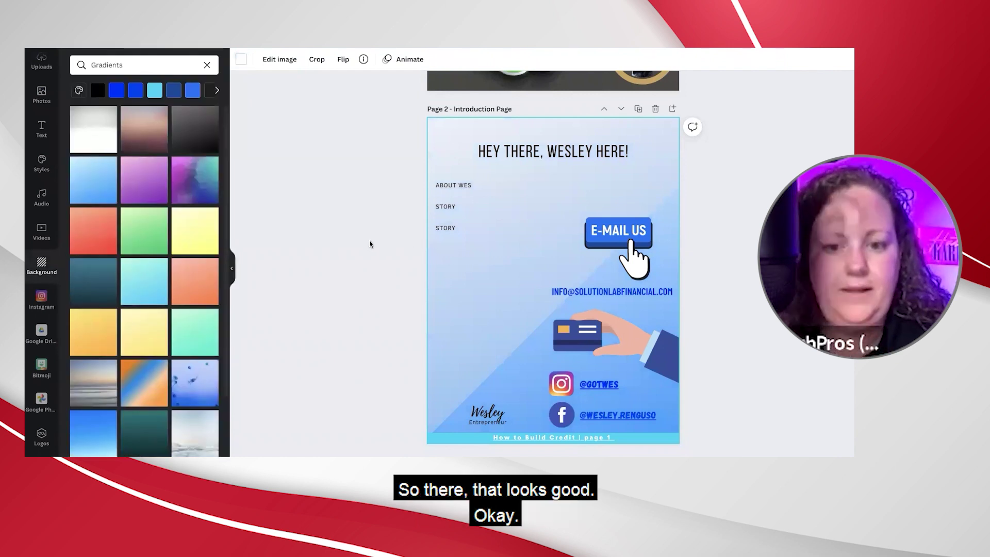
click(369, 240)
Color the introduction page's footer text black and the diagonal shape tan gold over a solid black page background.
scroll(370, 240, down, 3)
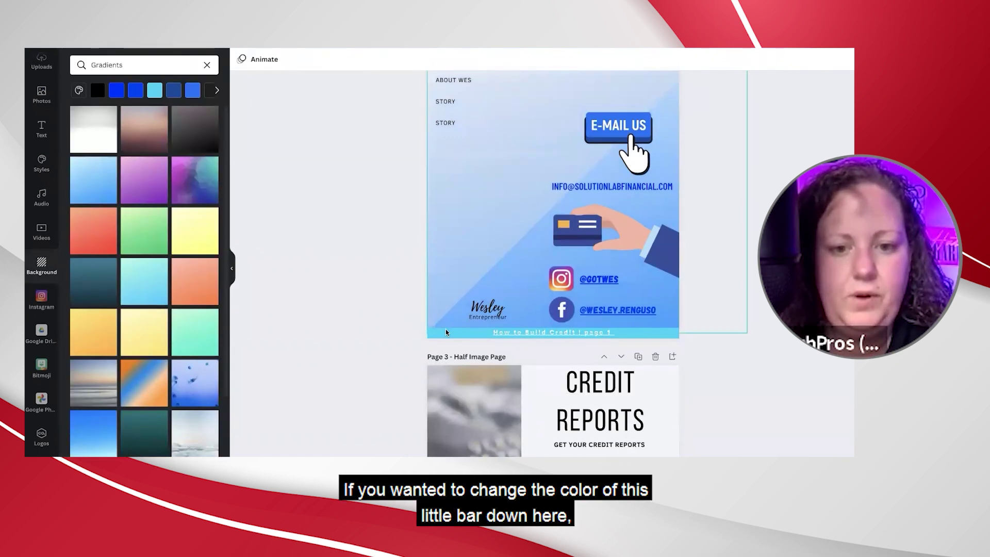
click(446, 332)
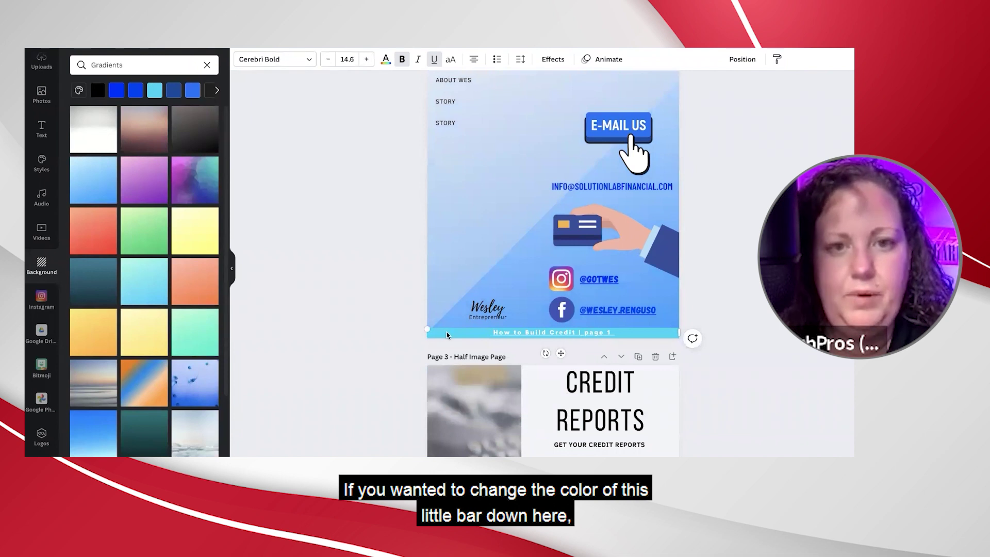
click(406, 269)
click(516, 332)
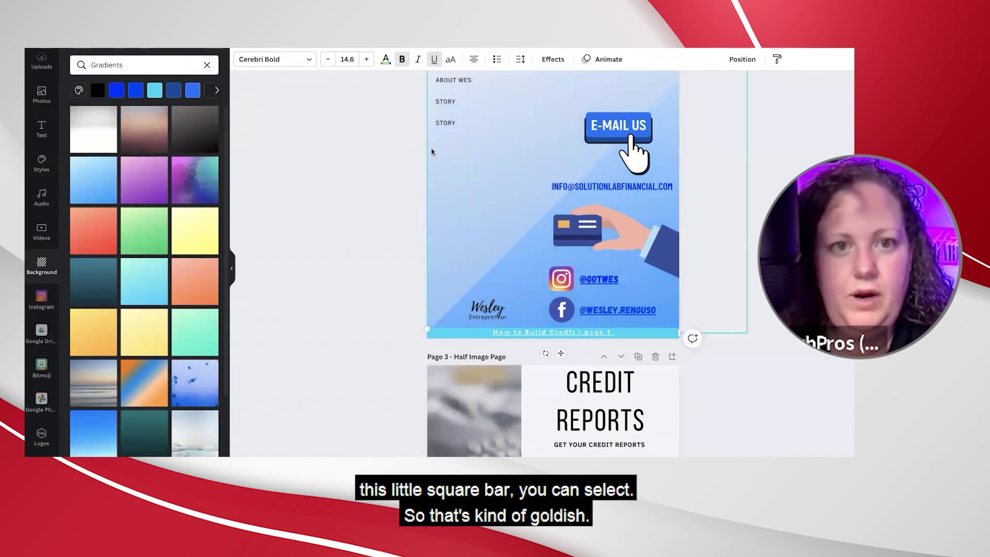
click(385, 60)
click(156, 171)
scroll(306, 171, down, 1)
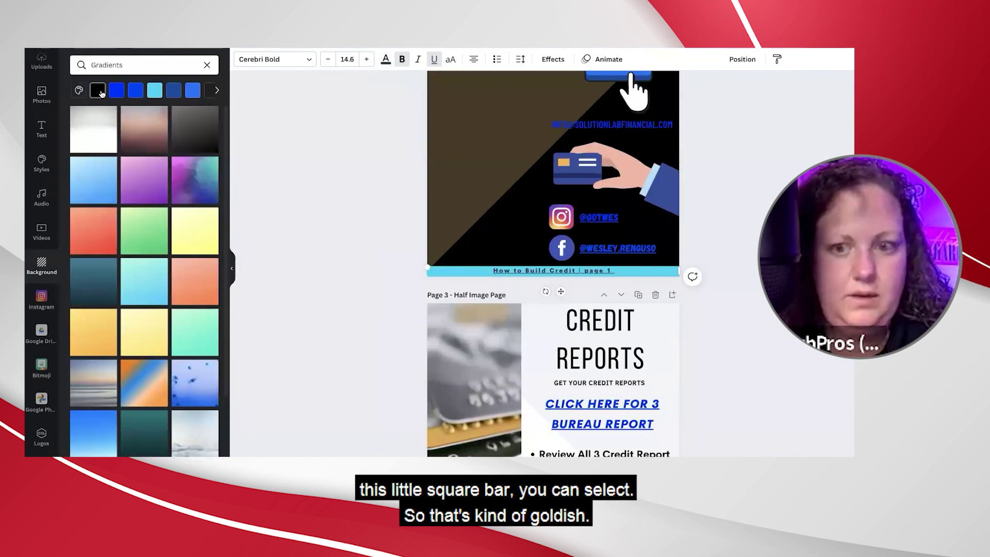
scroll(307, 172, up, 4)
scroll(310, 172, down, 2)
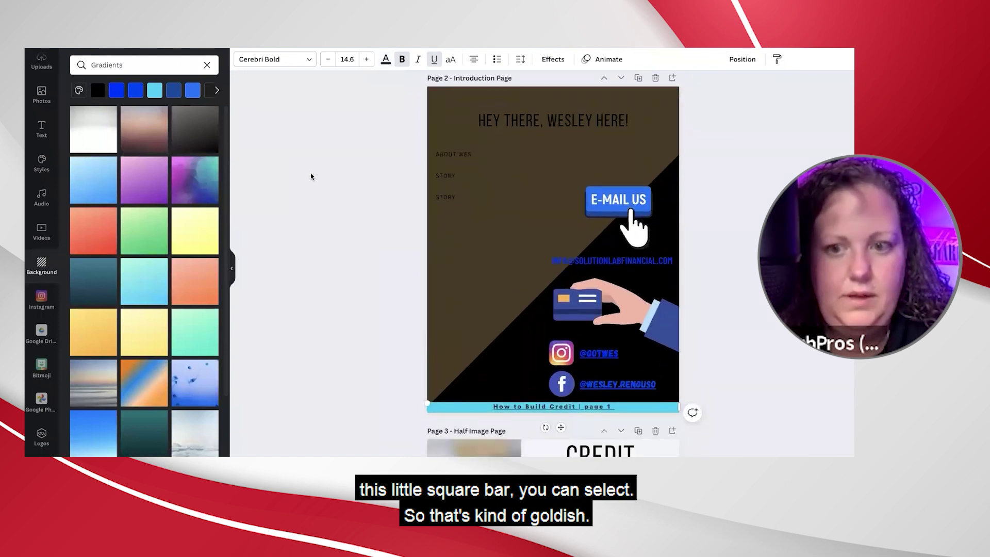
click(444, 223)
click(455, 233)
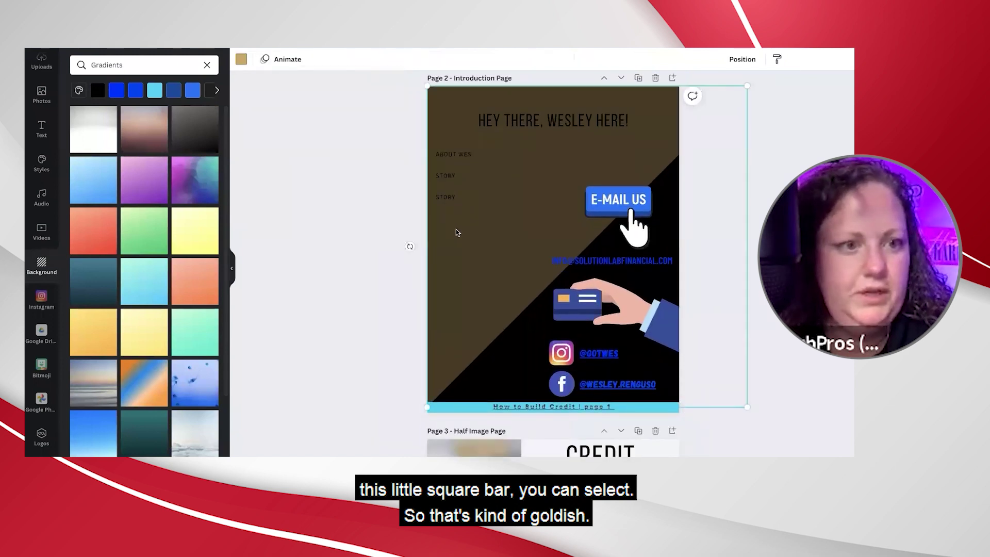
Search the backgrounds for "gold and black".
scroll(145, 212, down, 3)
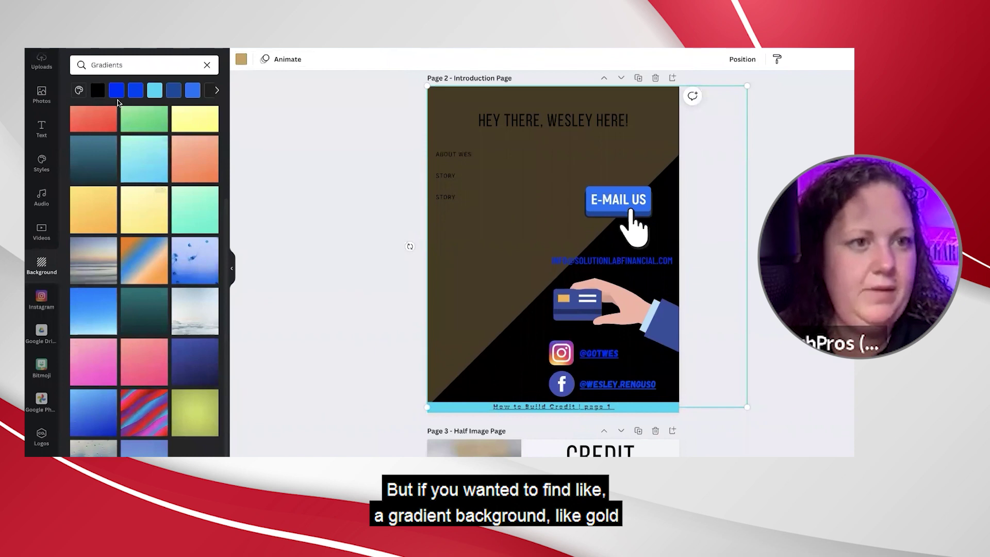
double_click(109, 64)
text(gold a)
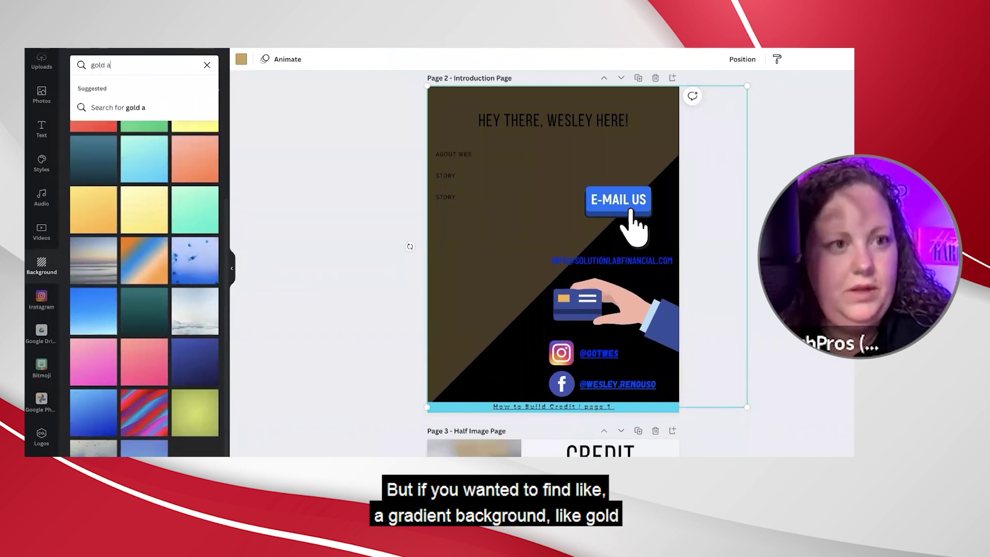
text(nd black)
key(Return)
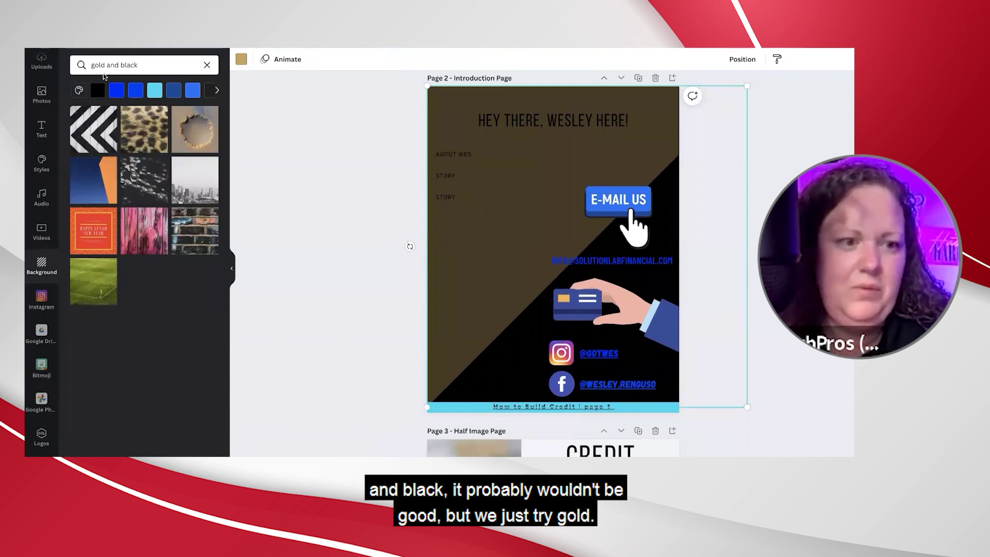
Search the backgrounds for "gold" and apply the gold glitter background to the introduction page.
double_click(112, 65)
key(BackSpace)
double_click(117, 66)
key(BackSpace)
key(BackSpace)
key(Return)
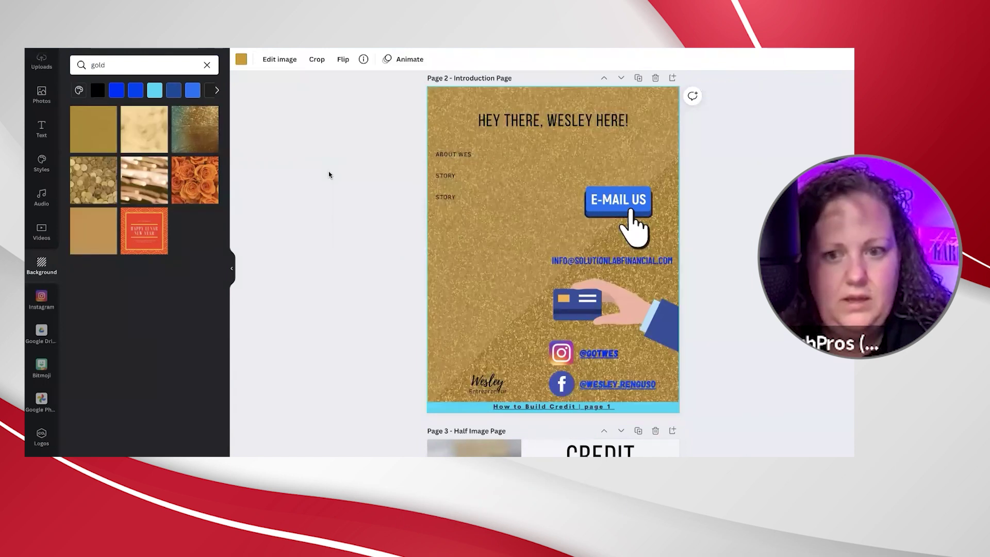
scroll(424, 222, up, 2)
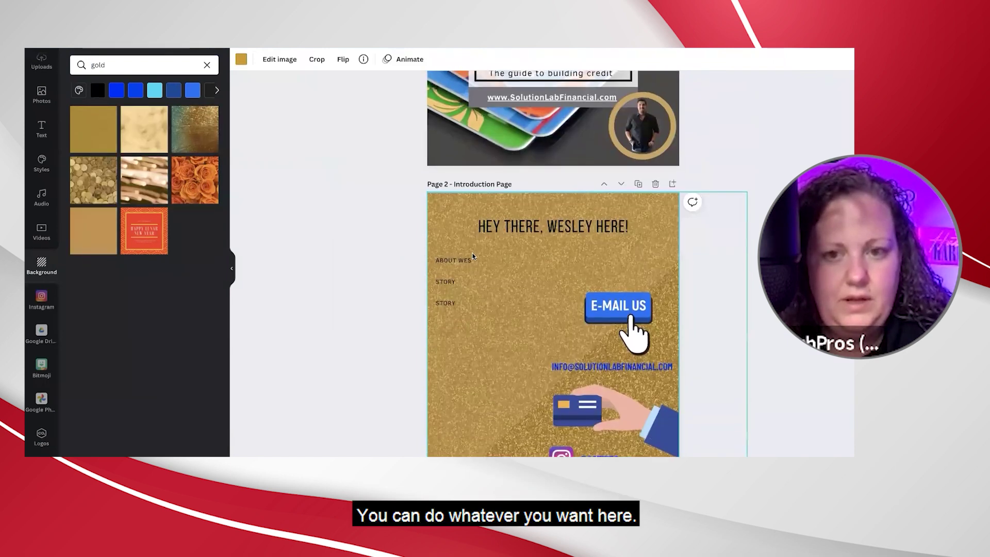
scroll(472, 257, down, 4)
scroll(472, 256, down, 2)
scroll(473, 256, up, 3)
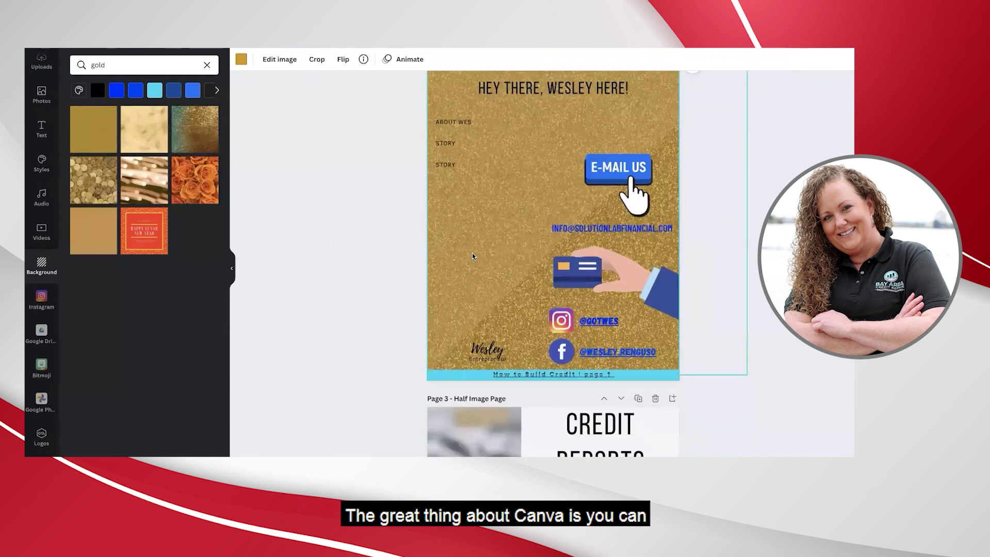
scroll(473, 256, down, 1)
scroll(472, 256, down, 1)
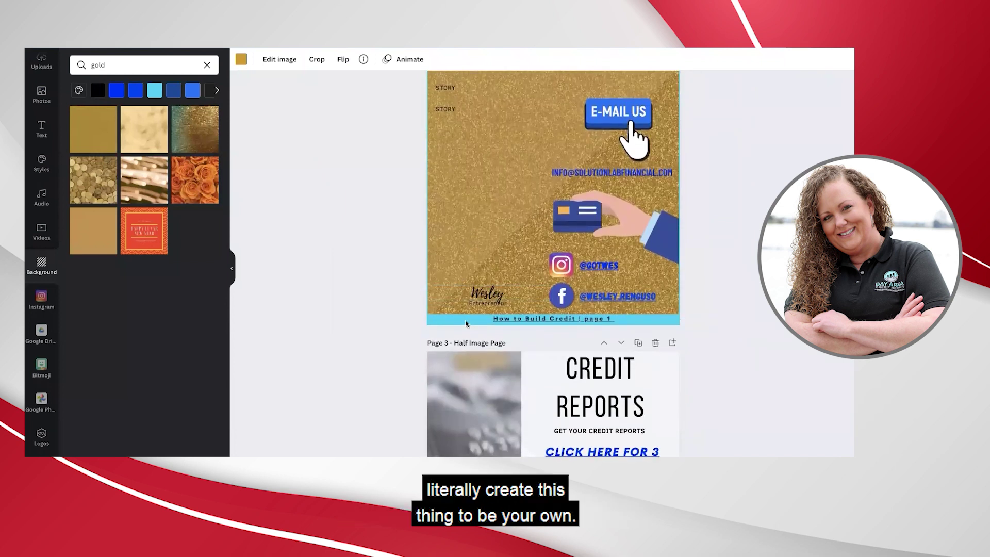
Try black on the introduction page's diagonal overlay shape and set its color to white.
click(458, 321)
click(453, 284)
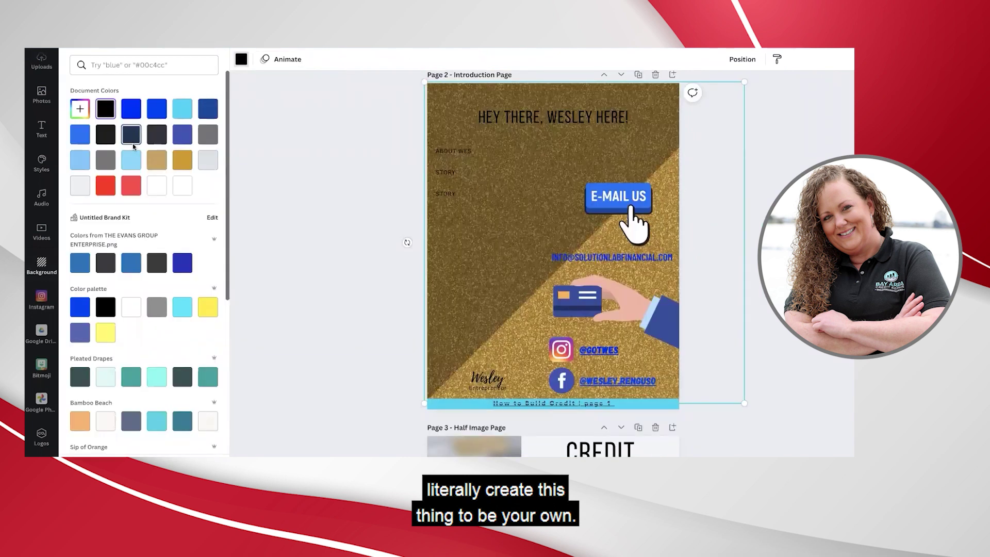
scroll(133, 147, down, 4)
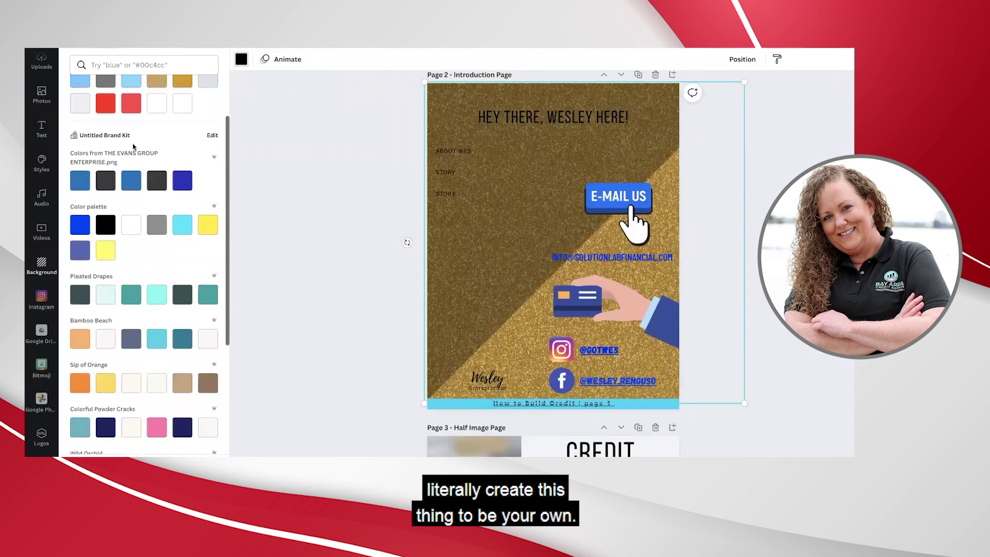
scroll(107, 310, down, 5)
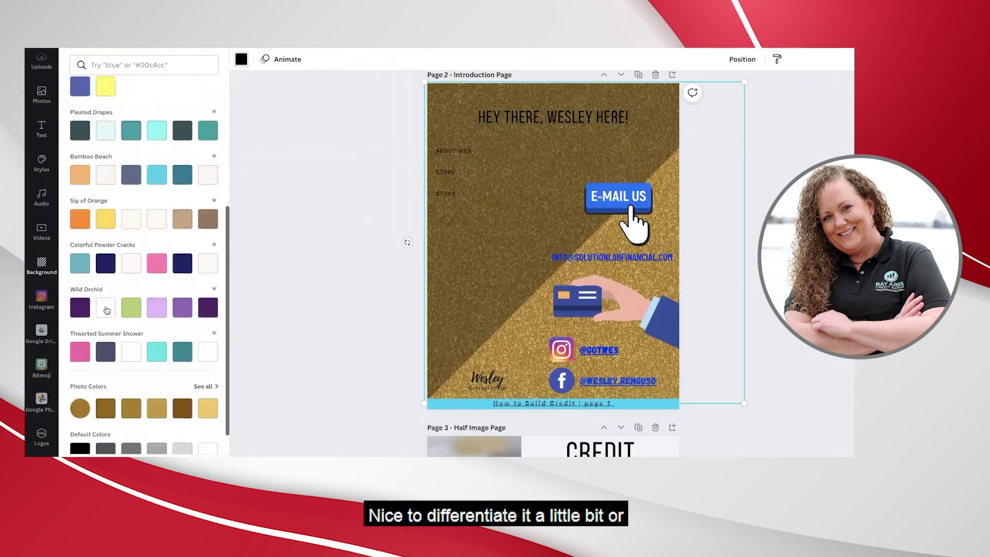
click(106, 310)
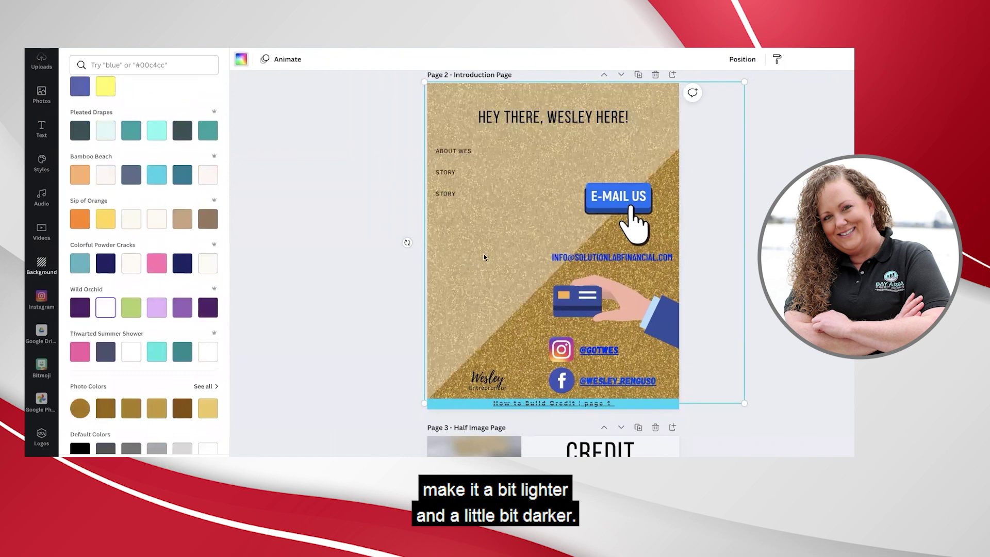
Move the white diagonal shape upward and slightly left on the introduction page.
click(469, 241)
drag(469, 241, 479, 214)
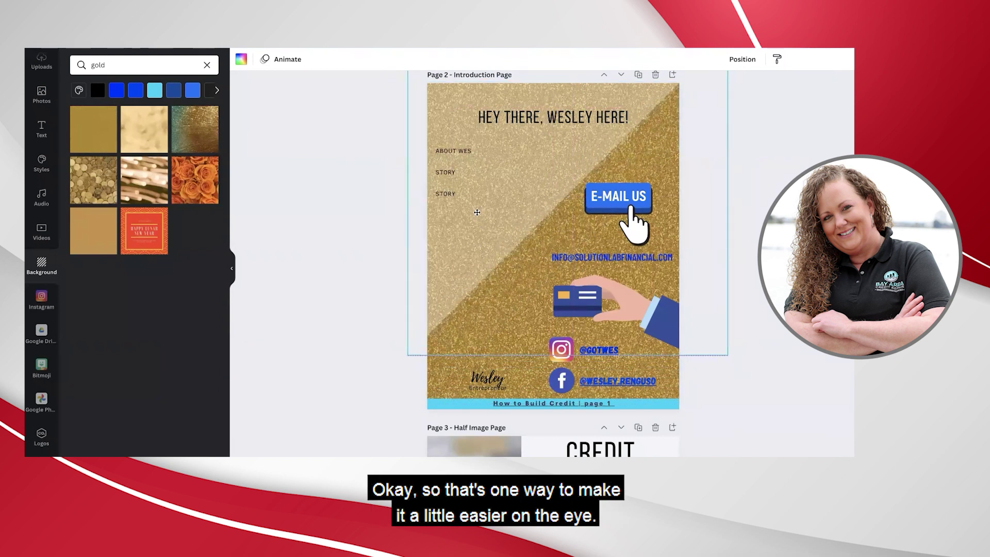
click(393, 192)
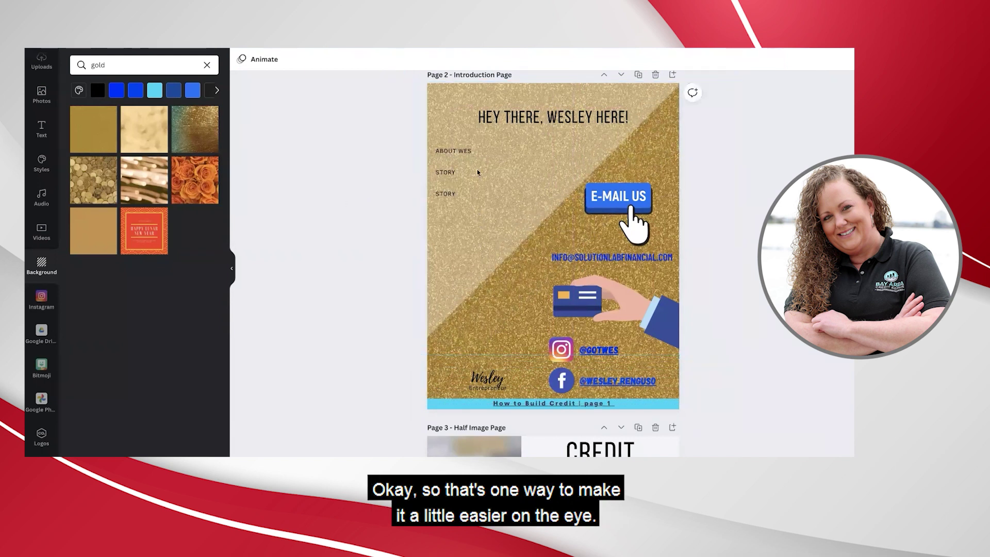
Nudge the greeting heading slightly left and move the E-MAIL US graphic a little to the right.
click(523, 115)
click(611, 215)
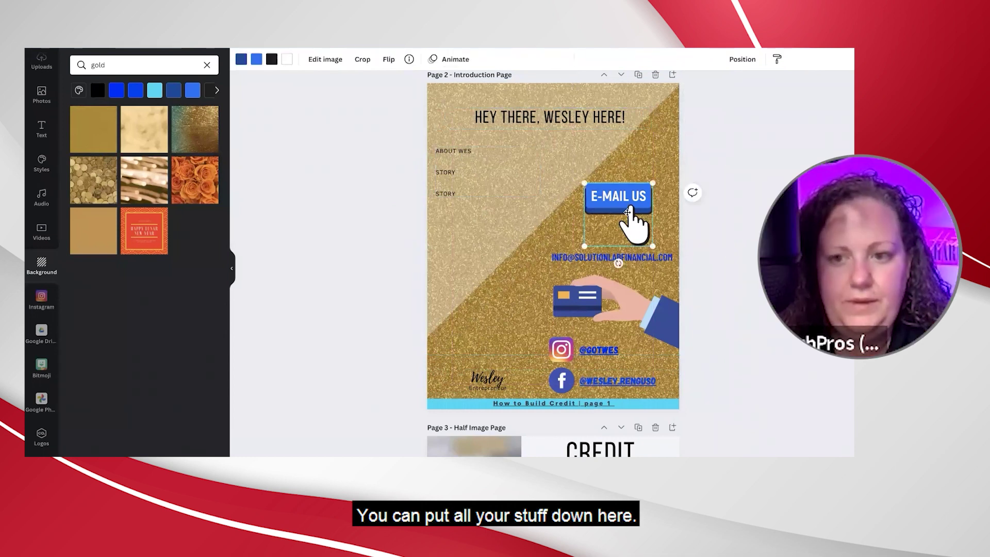
drag(611, 214, 626, 214)
click(598, 261)
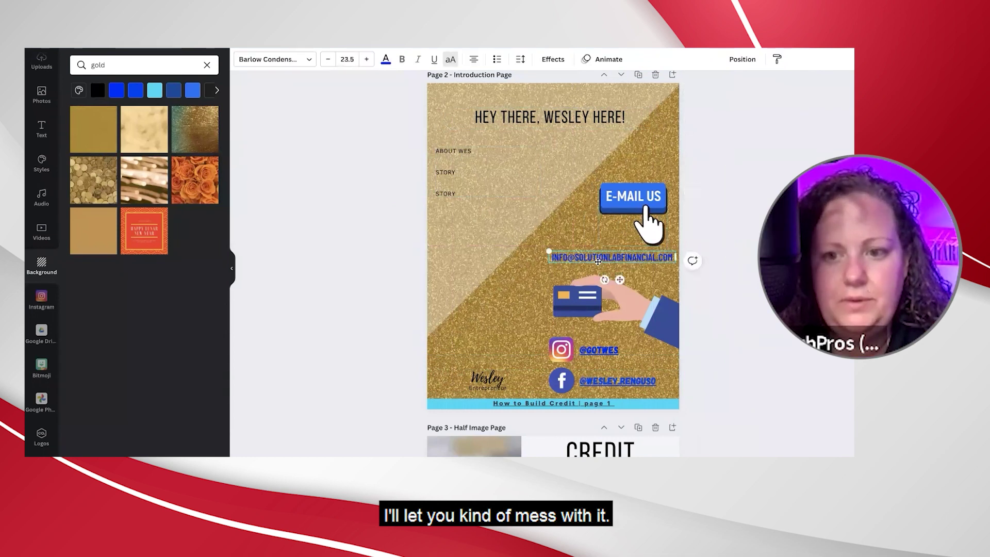
Look at the image editing options for the hand holding the credit card graphic.
key(Tab)
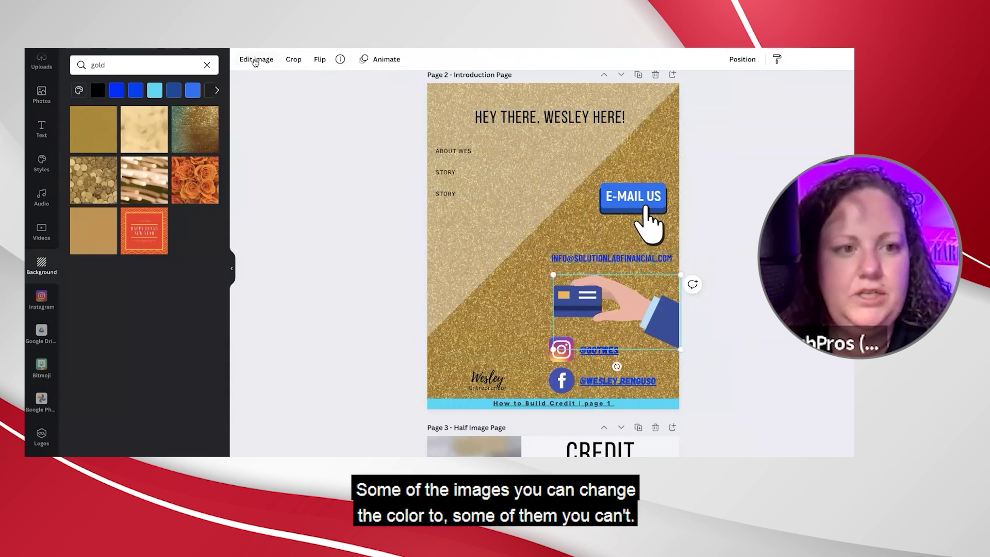
click(256, 60)
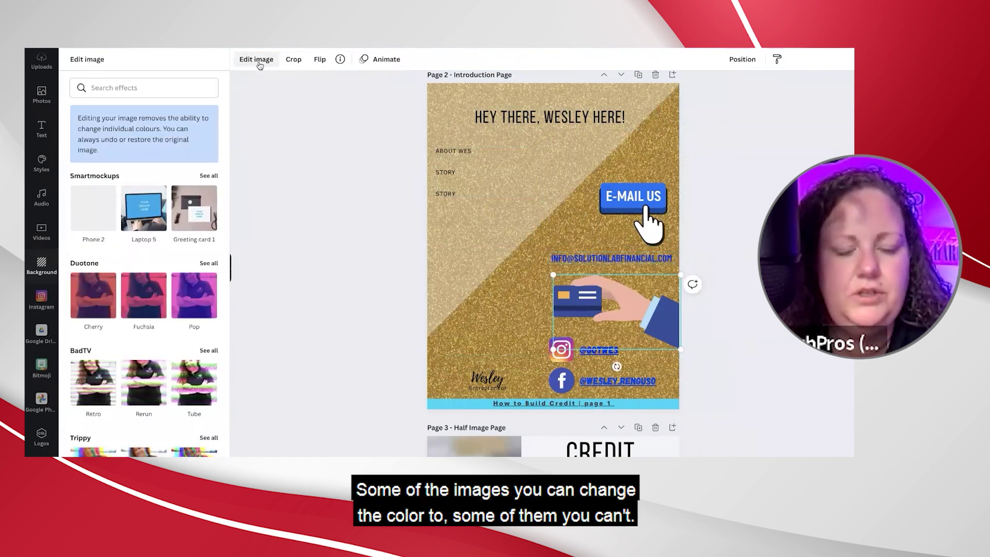
click(551, 278)
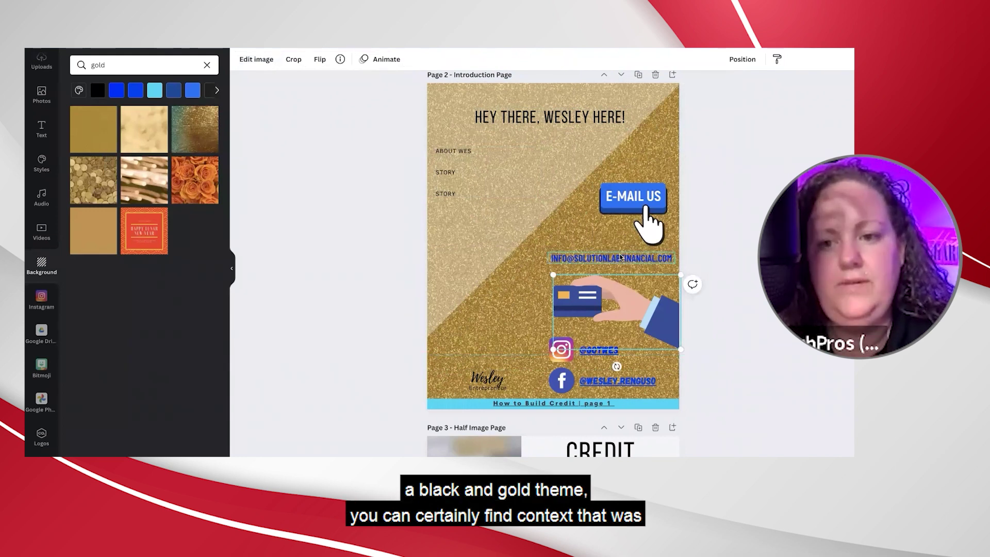
Set the color of the contact e-mail text to black.
click(640, 259)
click(385, 60)
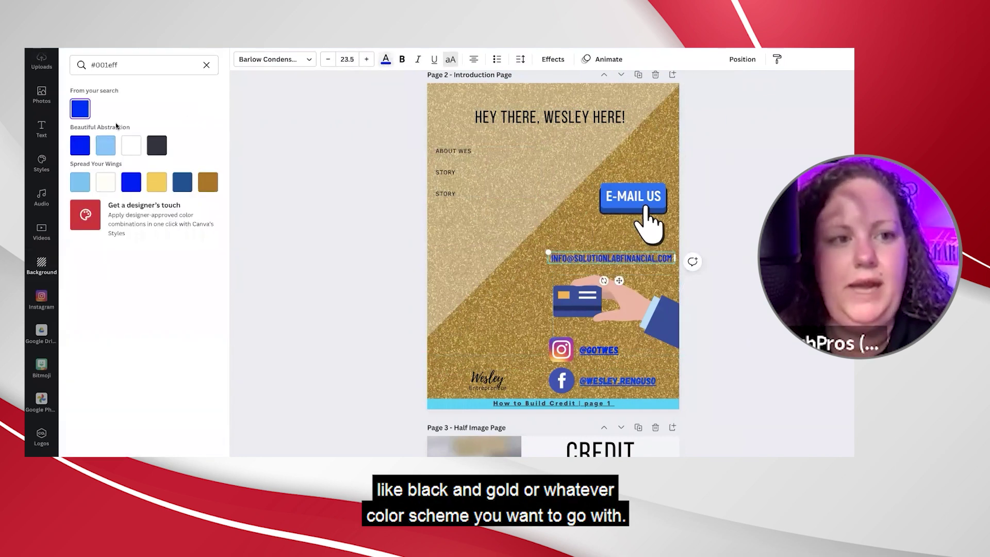
click(385, 60)
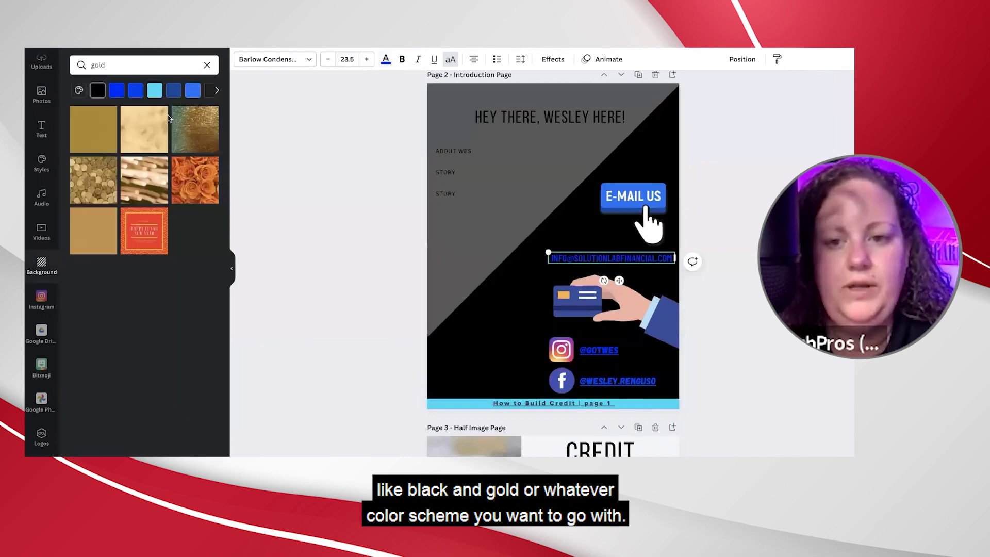
Recolor the E-MAIL US button light gold with a brown edge, and undo the gold tried on its black outline.
click(624, 199)
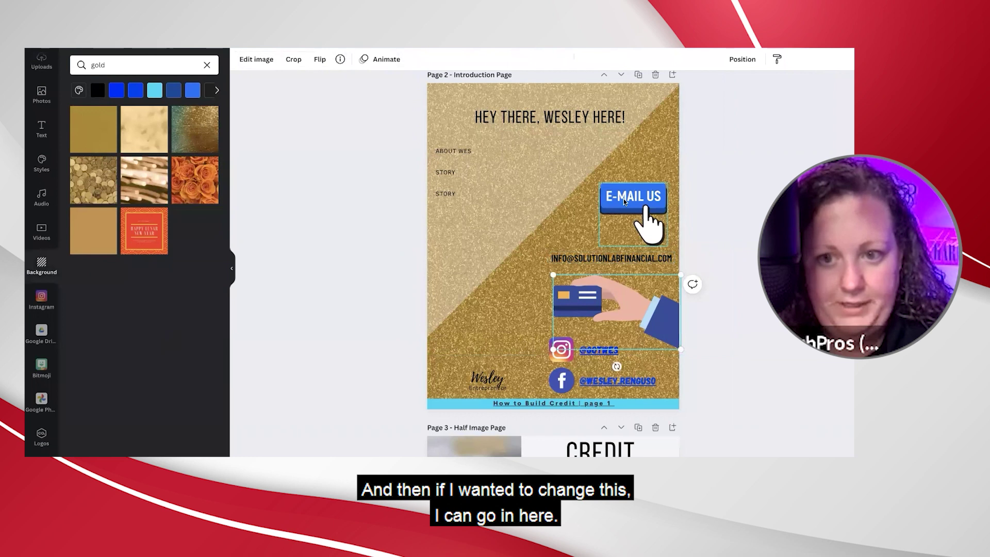
click(241, 60)
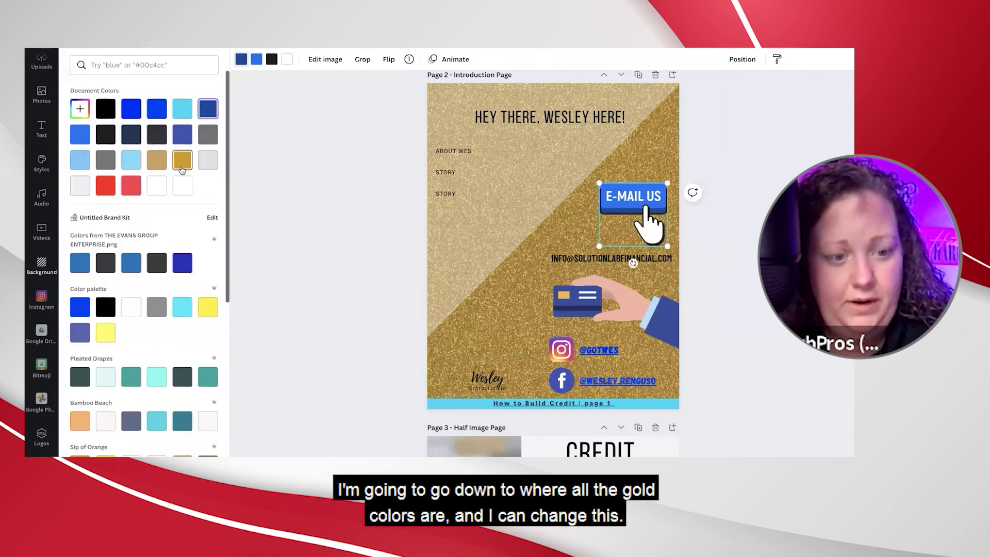
scroll(186, 233, down, 6)
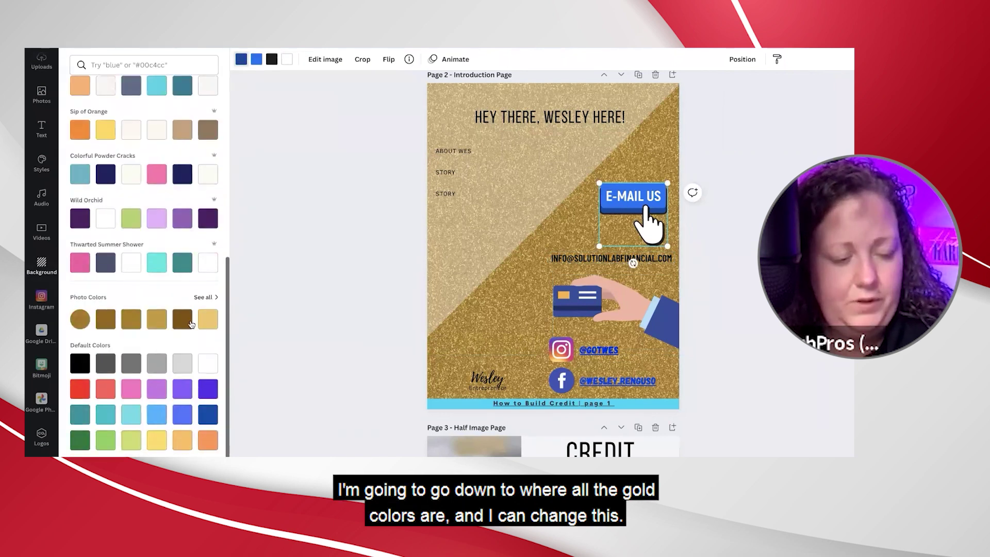
click(203, 323)
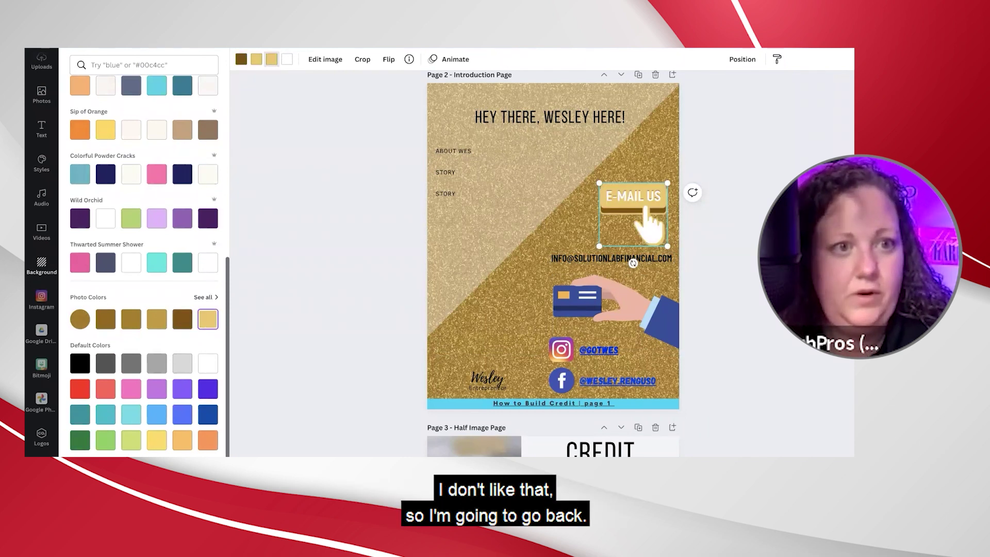
key(ctrl+z)
key(Escape)
key(Escape)
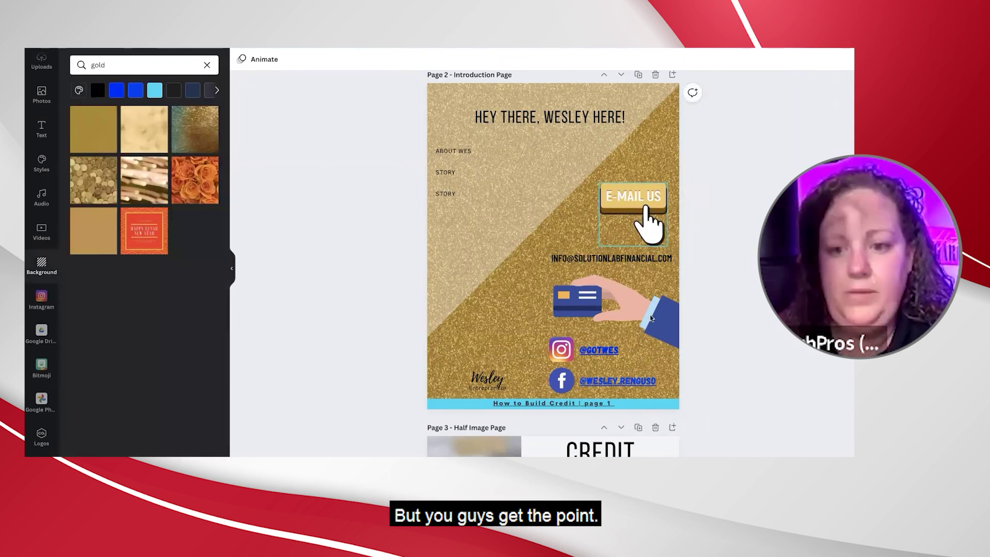
Set the Instagram and Facebook handle texts on the introduction page to black.
click(587, 353)
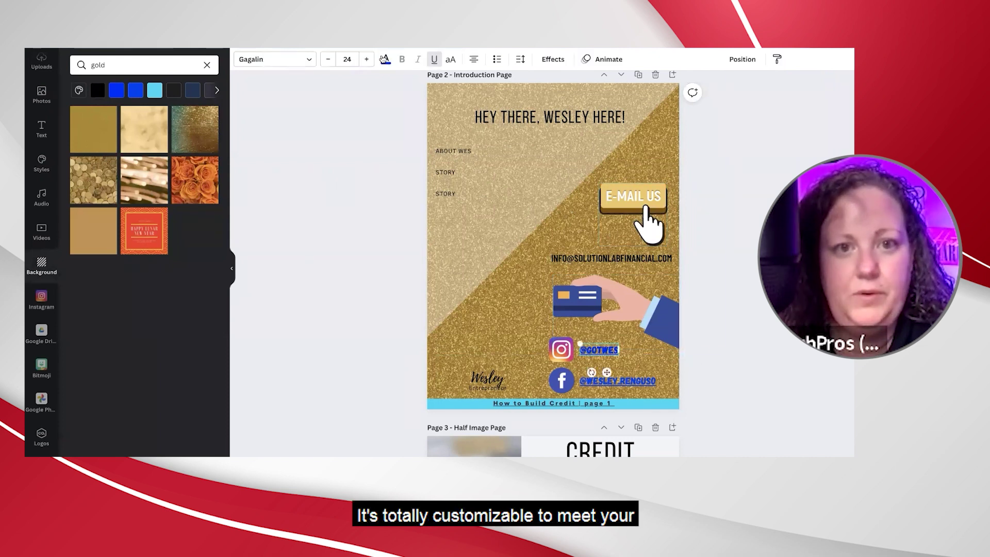
click(386, 59)
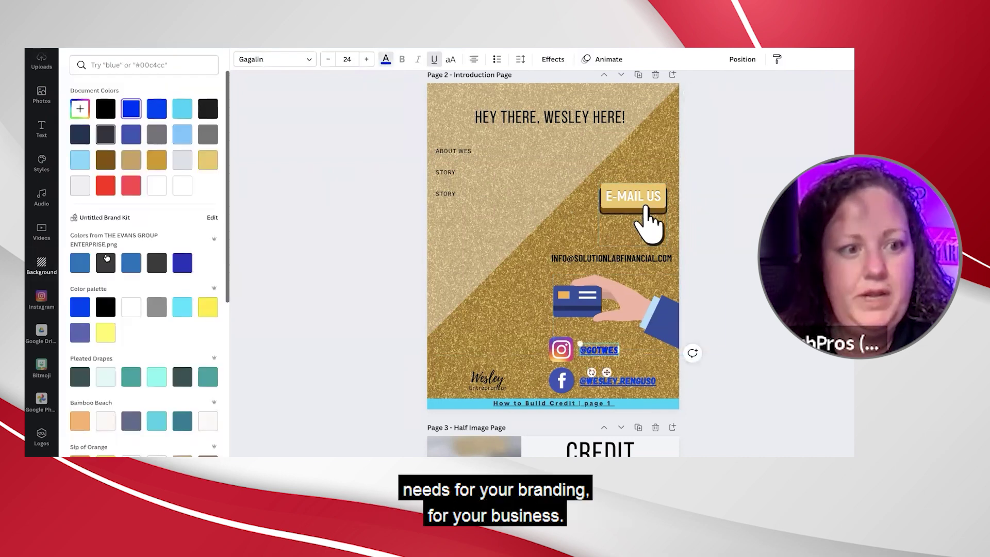
click(105, 307)
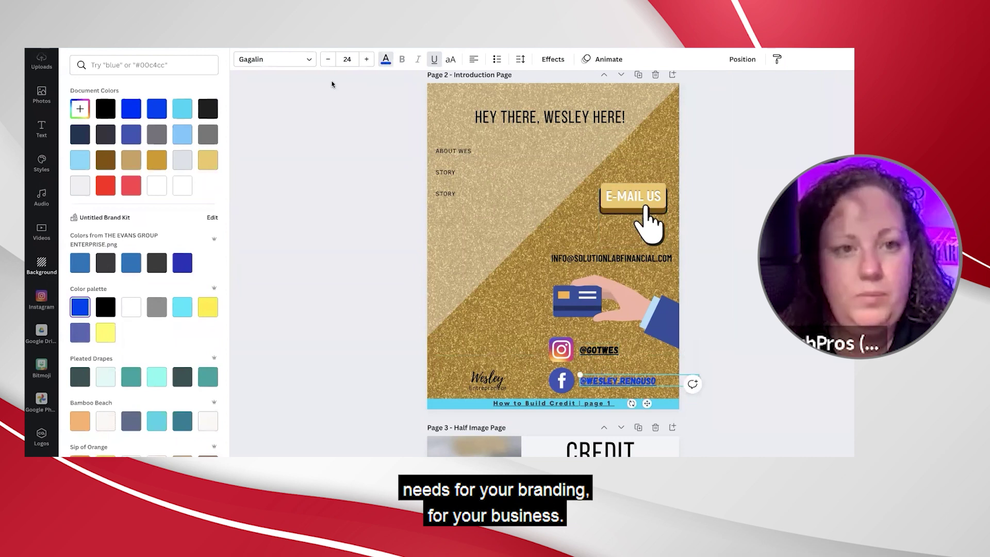
click(386, 63)
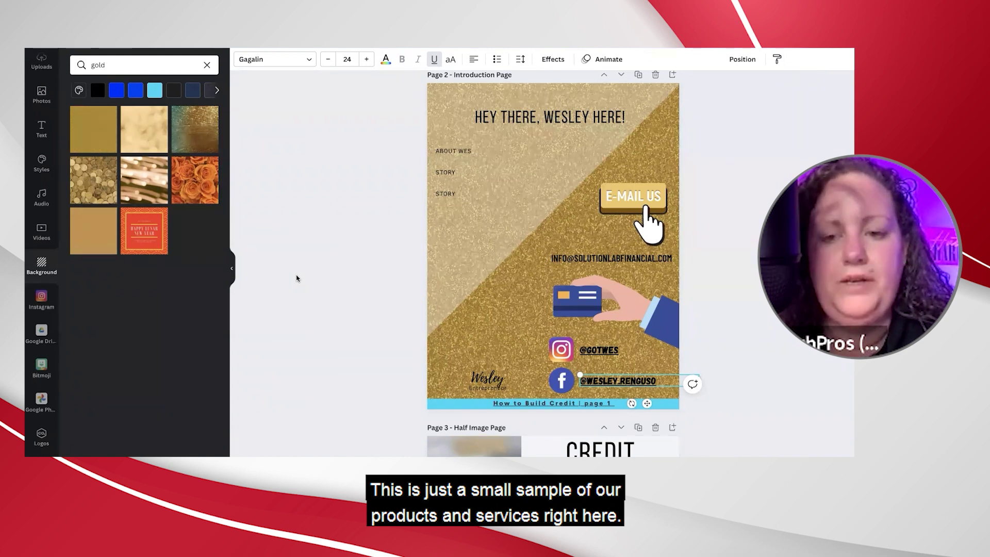
Move the footer text up off the bar on the introduction page and set the blue footer bar's color to black.
scroll(387, 312, down, 1)
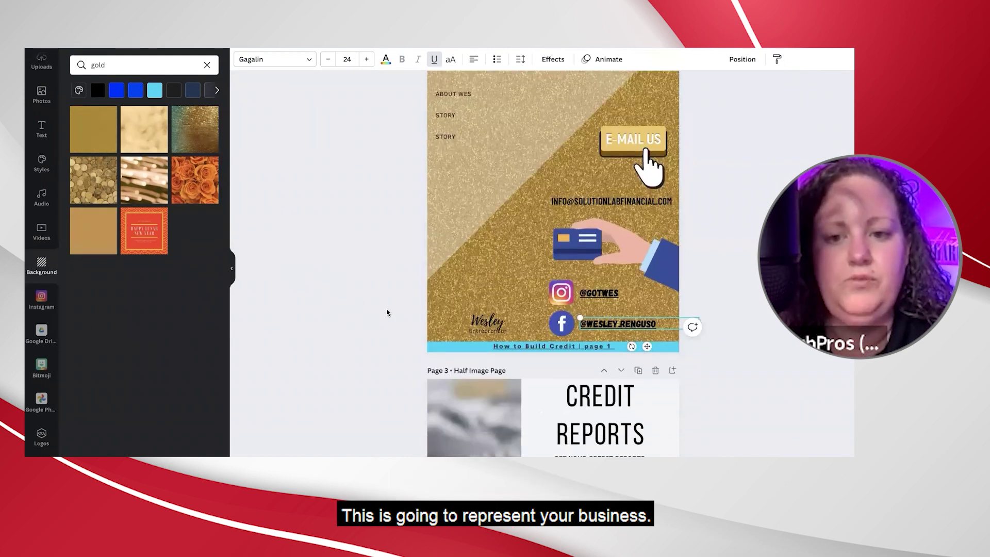
click(448, 350)
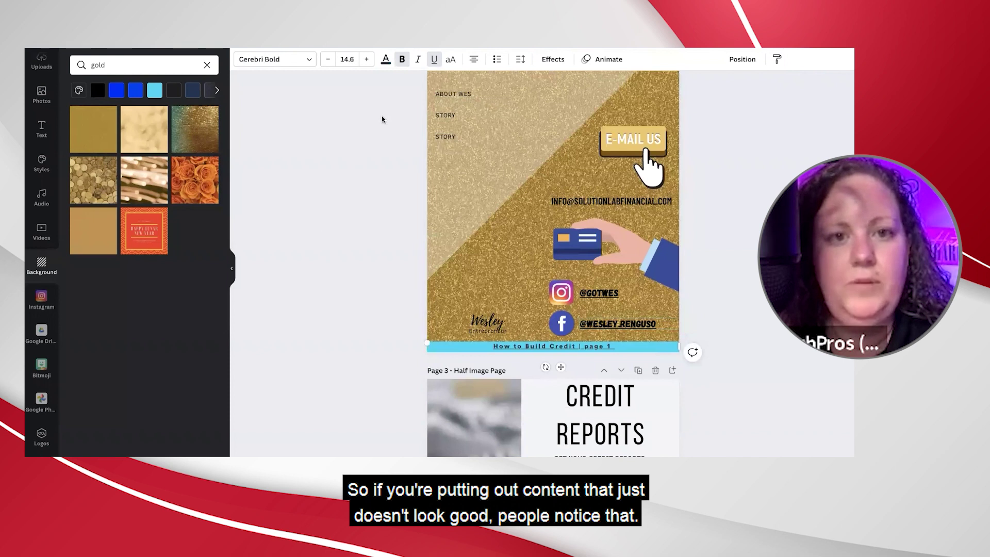
click(443, 358)
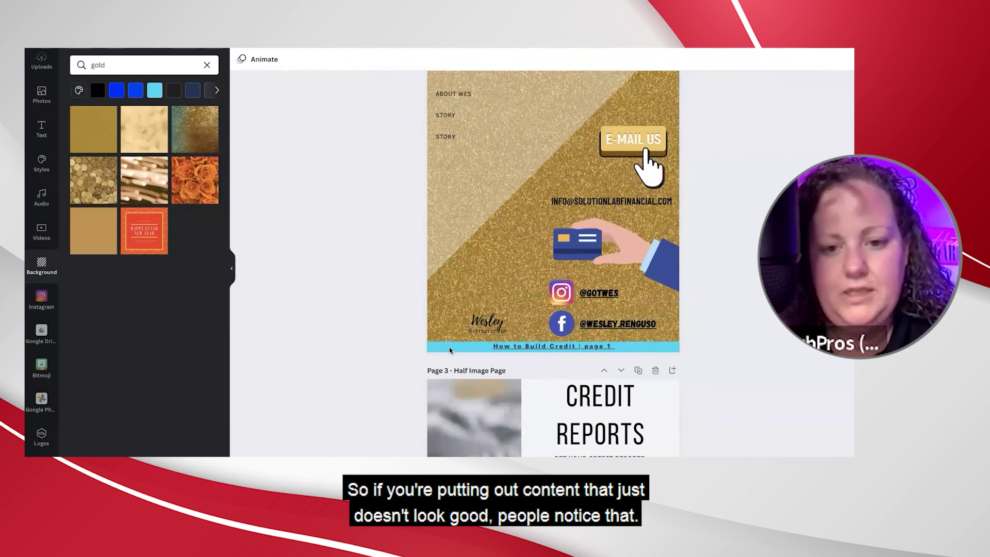
click(450, 350)
drag(450, 350, 445, 332)
click(456, 350)
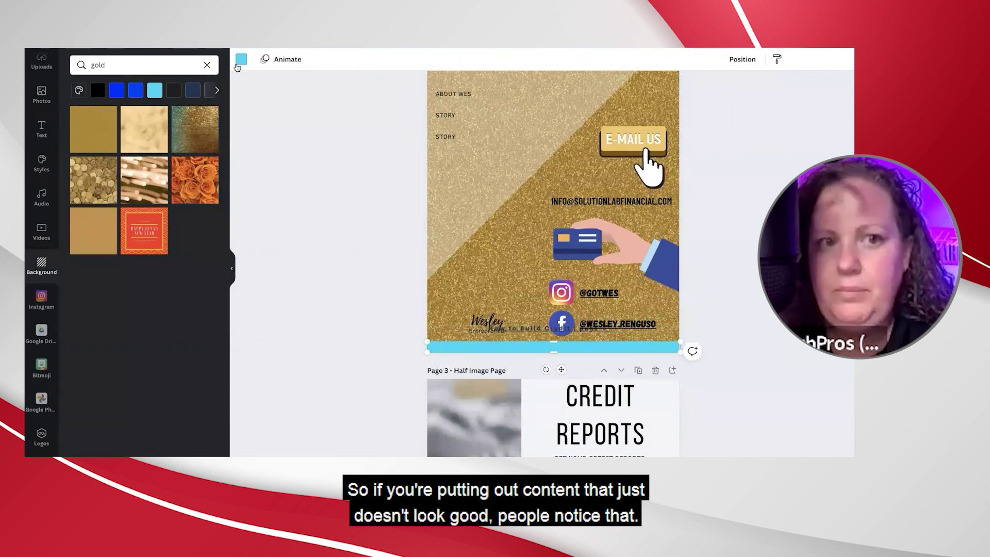
click(241, 62)
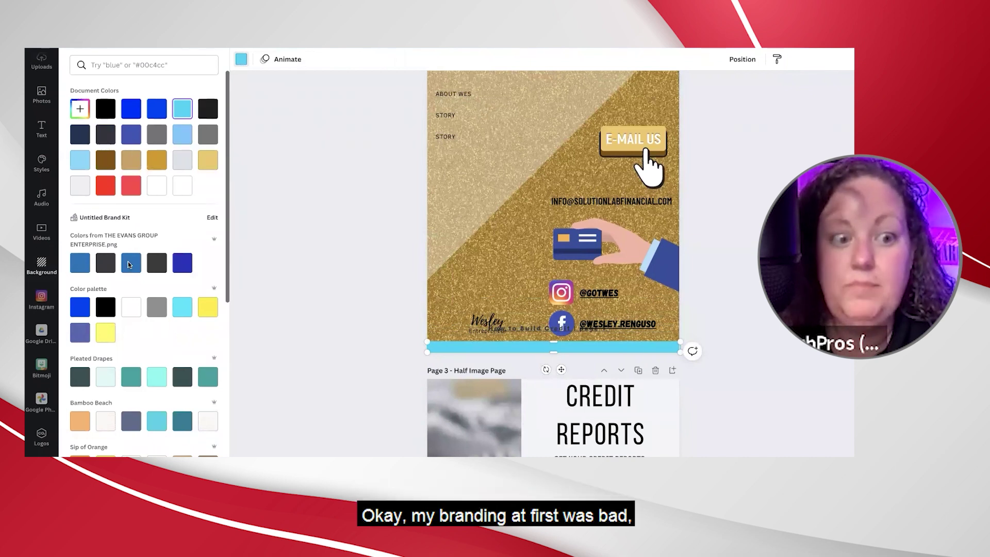
click(105, 308)
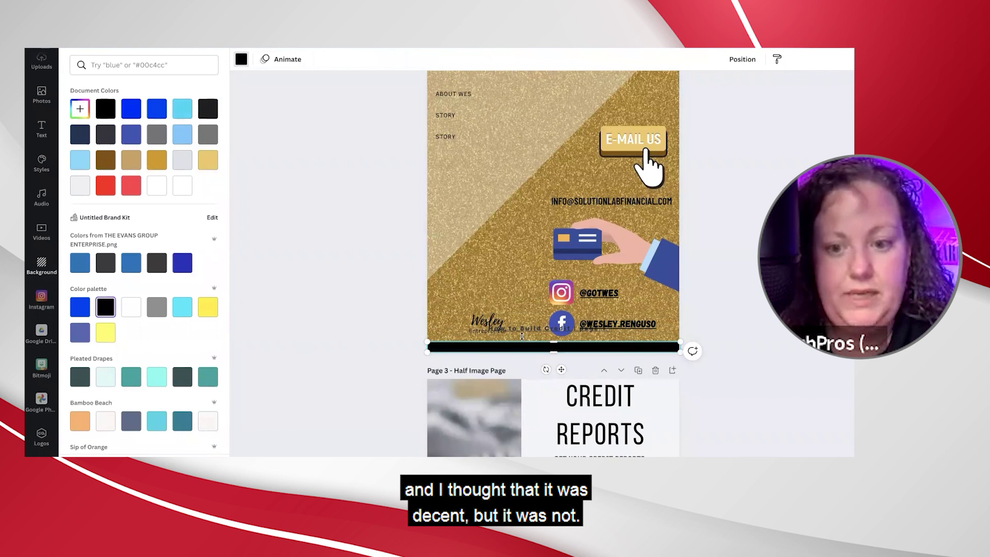
Move the "How to Build Credit" footer text back onto the black bar and color it light gold.
drag(531, 330, 531, 349)
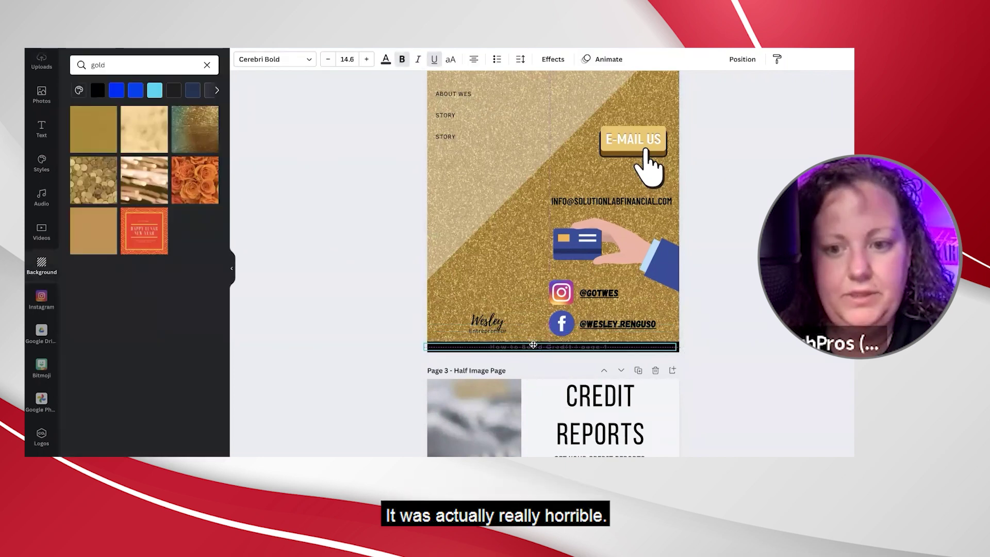
click(386, 58)
click(106, 134)
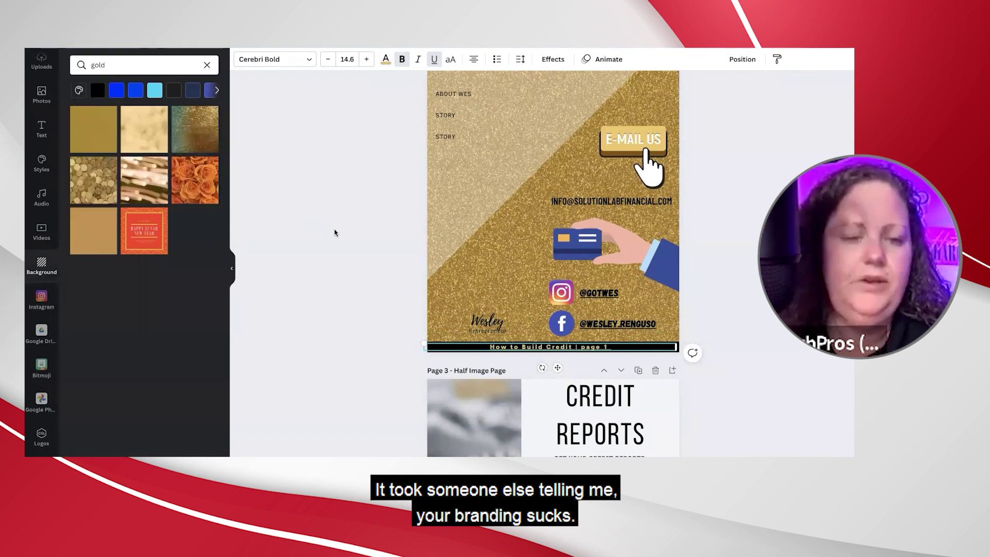
click(335, 253)
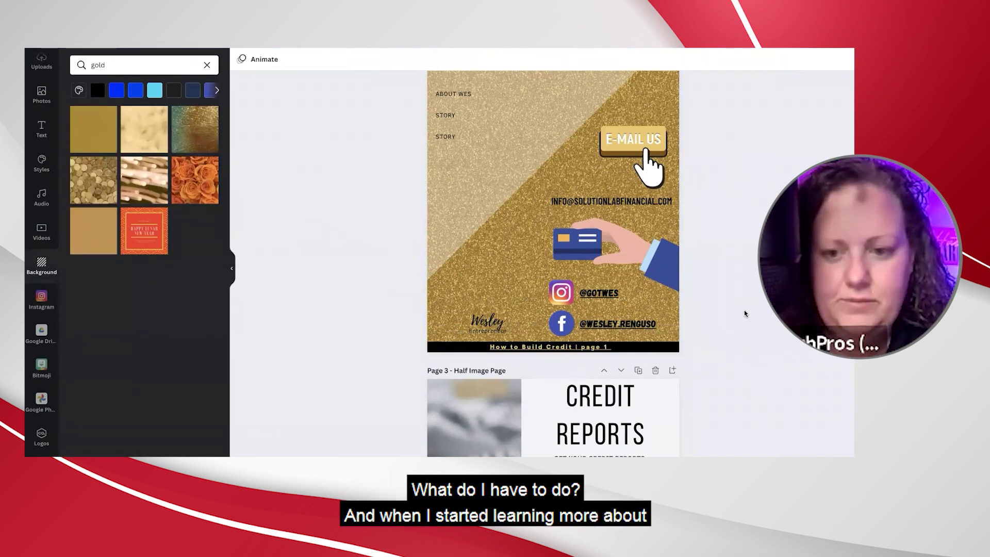
Search the element graphics for "credit" and add the gold credit cards graphic to the introduction page.
scroll(741, 314, down, 1)
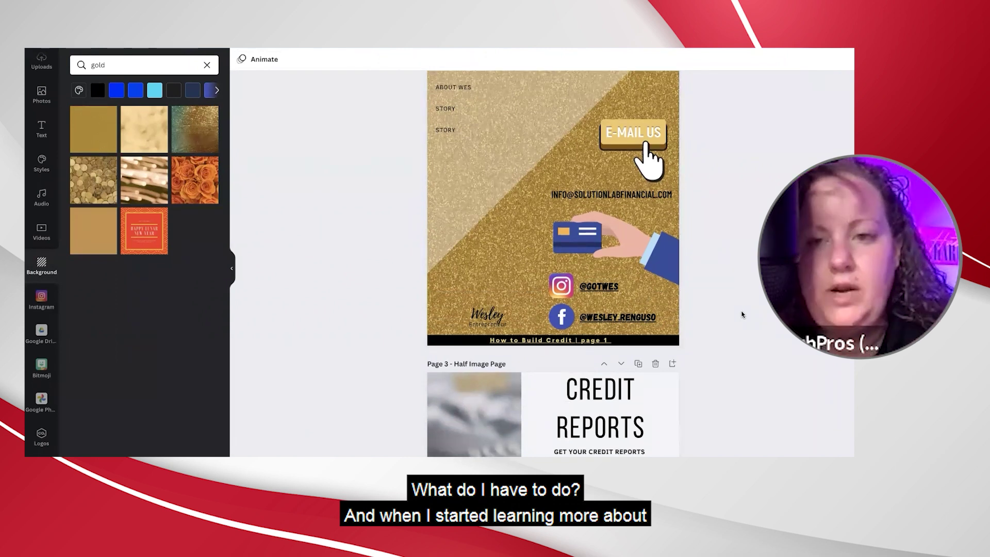
scroll(740, 314, up, 2)
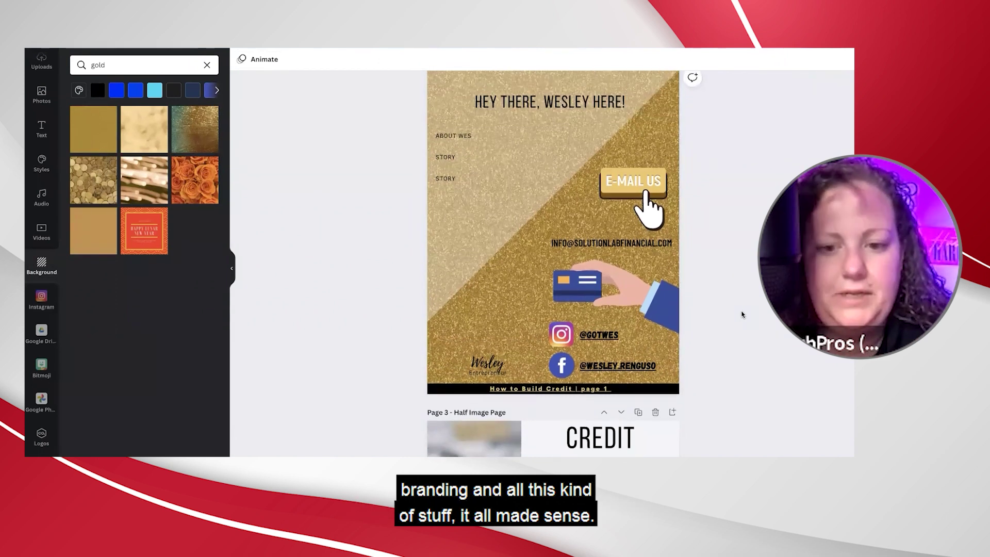
scroll(738, 315, up, 3)
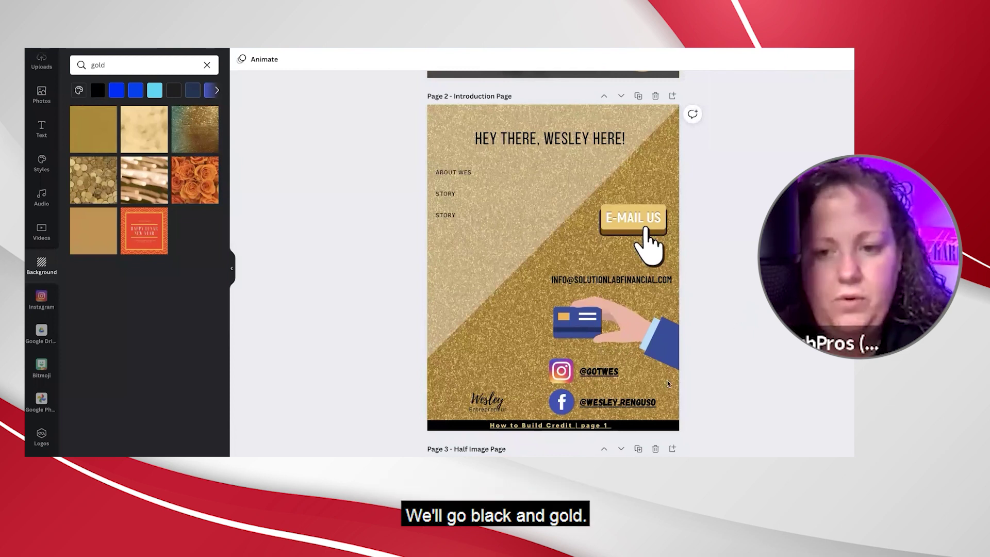
click(623, 320)
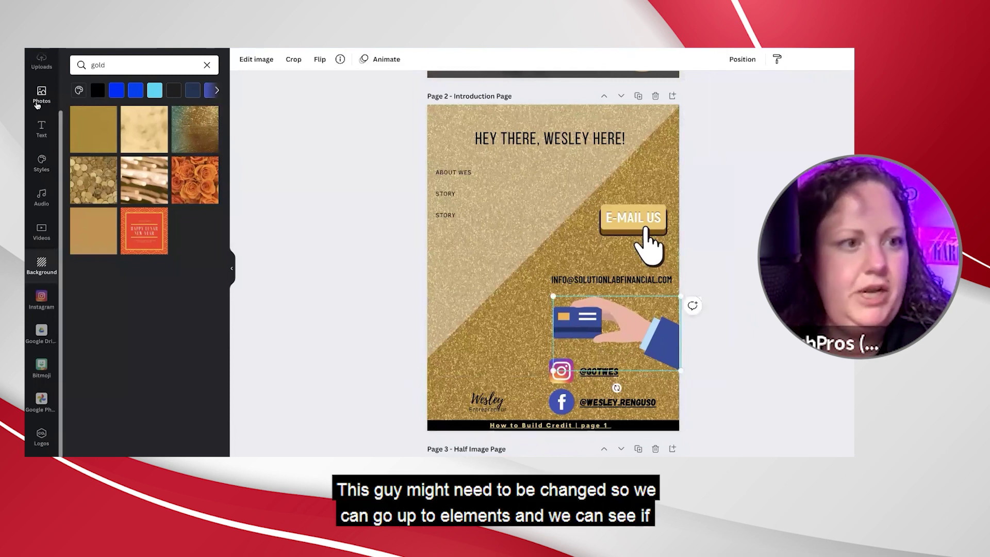
scroll(42, 95, up, 3)
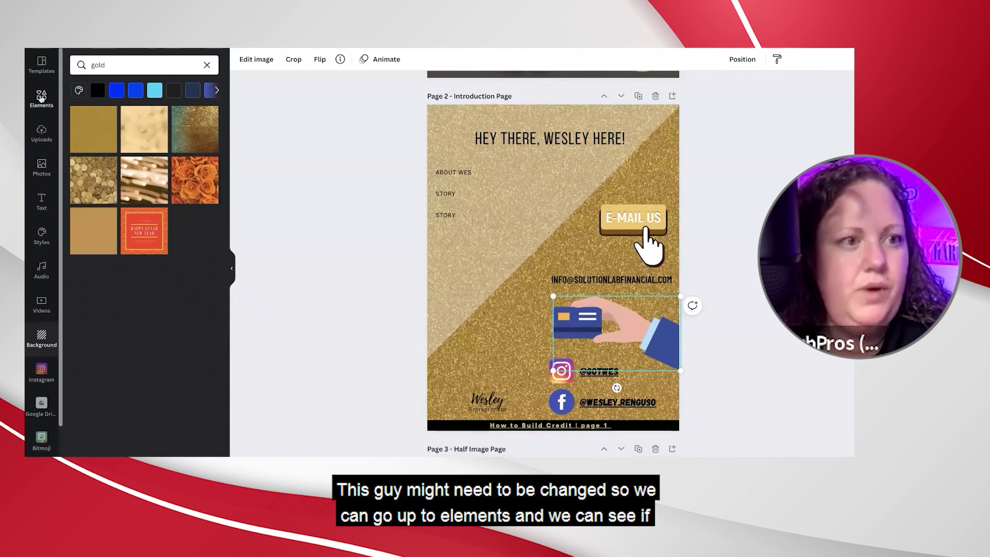
click(41, 96)
click(105, 65)
triple_click(105, 66)
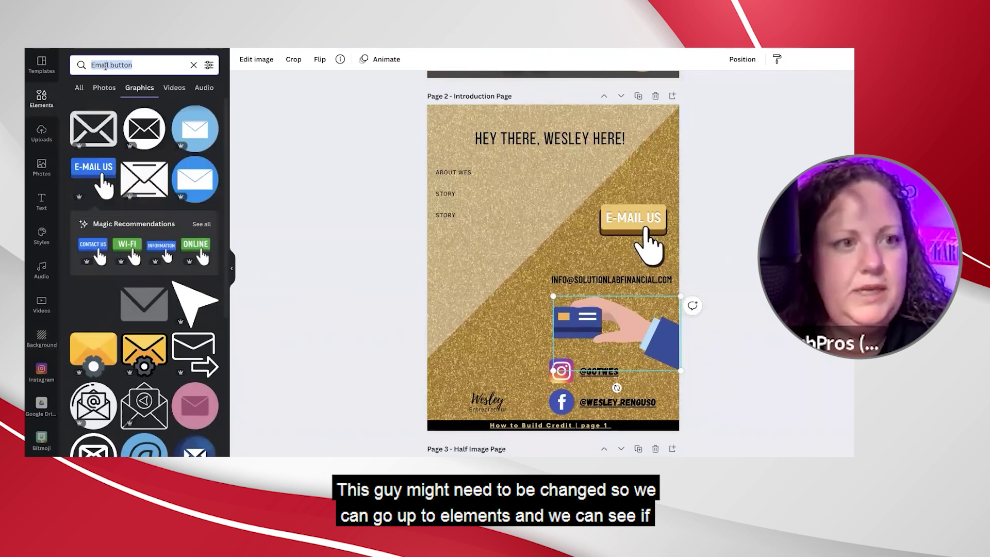
text(credit)
key(Return)
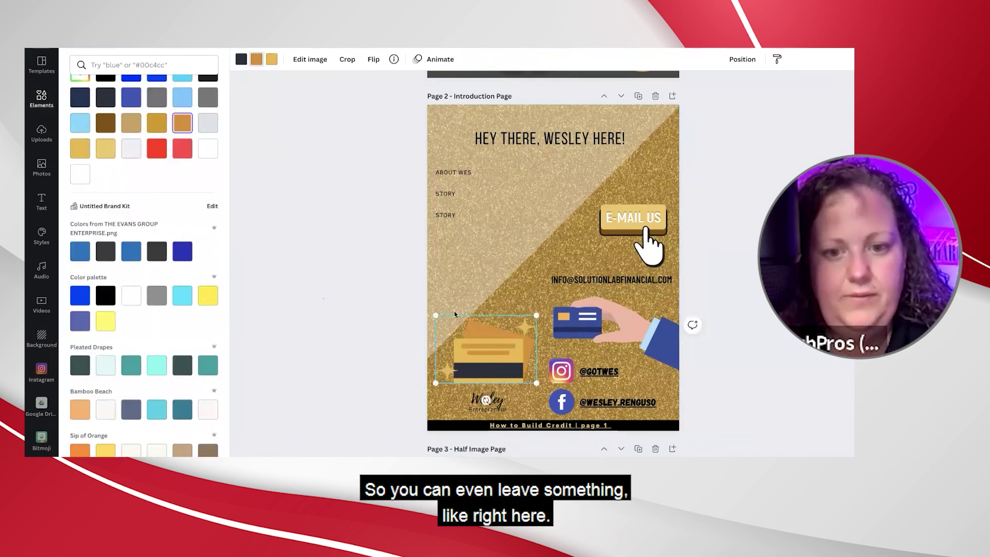
Shrink the gold credit cards graphic on the introduction page and select the signature logo text below it.
key(Escape)
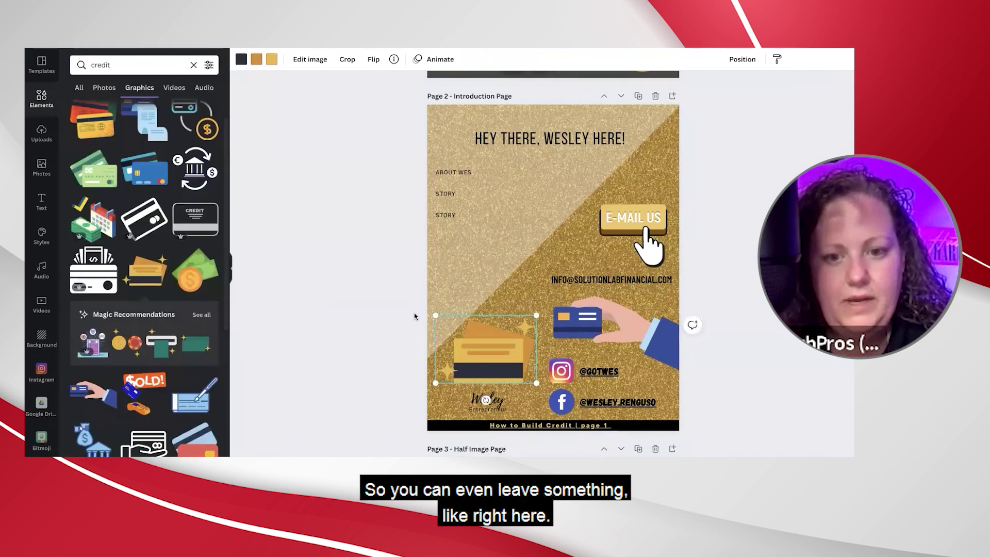
drag(436, 316, 461, 349)
click(469, 395)
click(470, 395)
click(368, 60)
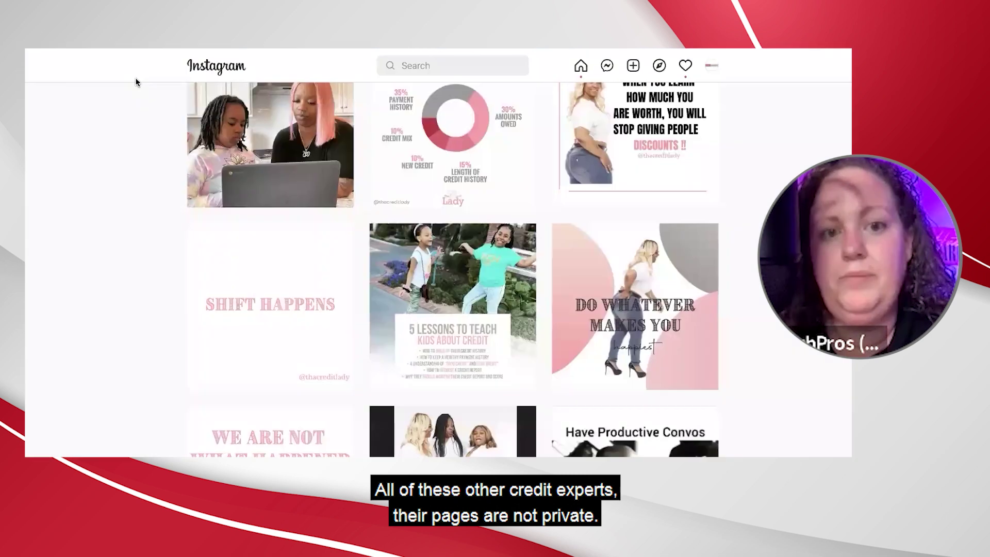
Switch to Instagram and look through the posts and header of the thacreditlady profile for branding ideas.
scroll(205, 156, down, 15)
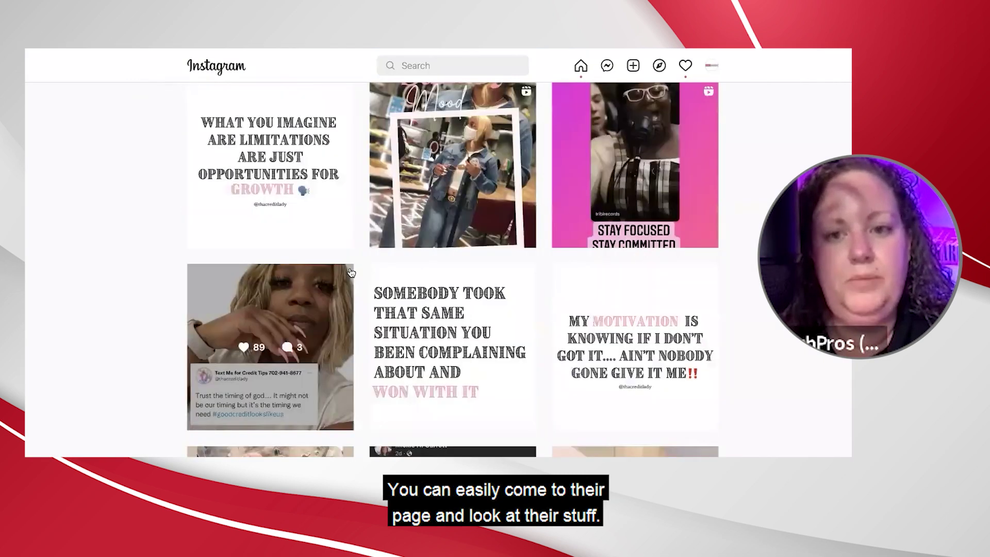
scroll(351, 271, up, 20)
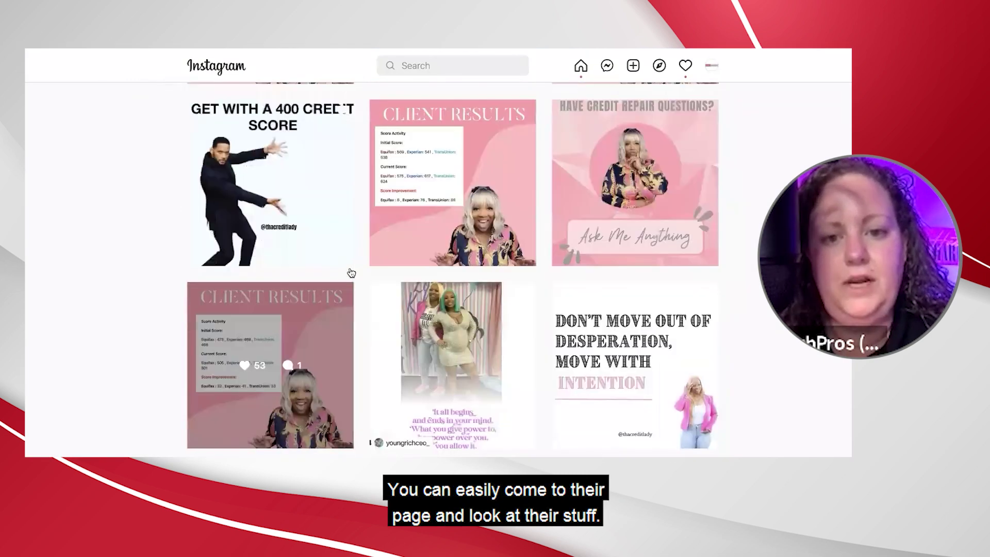
scroll(350, 271, up, 3)
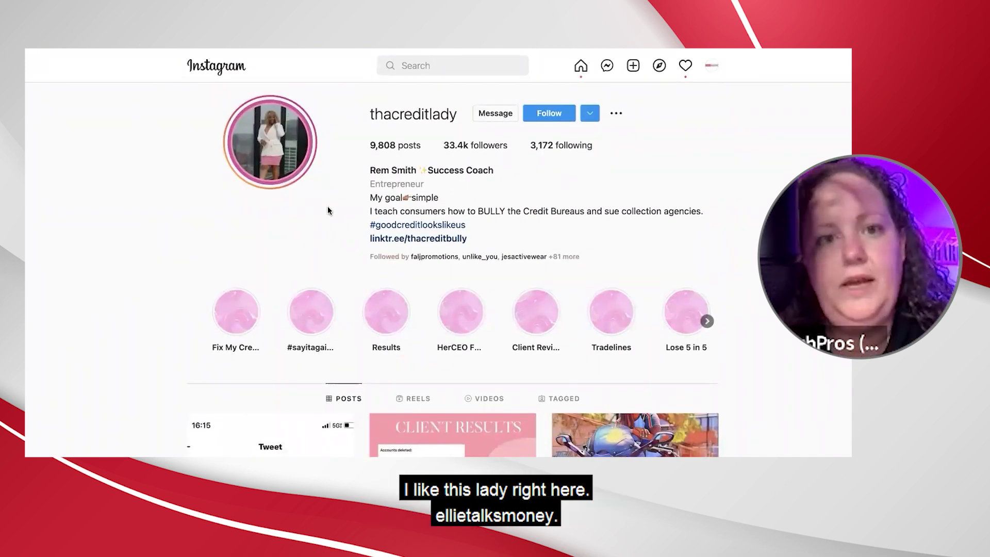
Open the __.ellietalksmoney.__ profile and look through the list of recent searches for other credit experts.
click(452, 66)
click(443, 177)
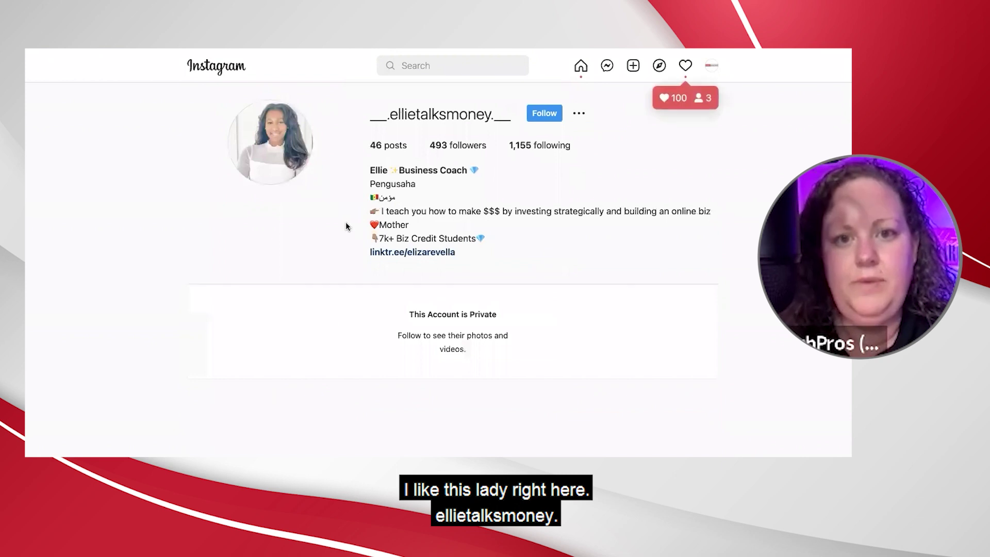
click(453, 69)
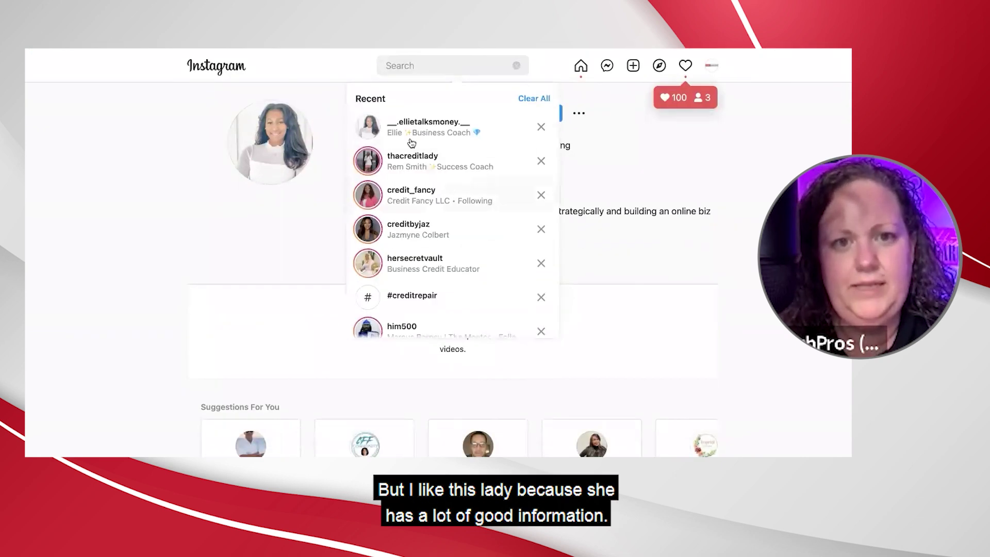
scroll(411, 143, down, 10)
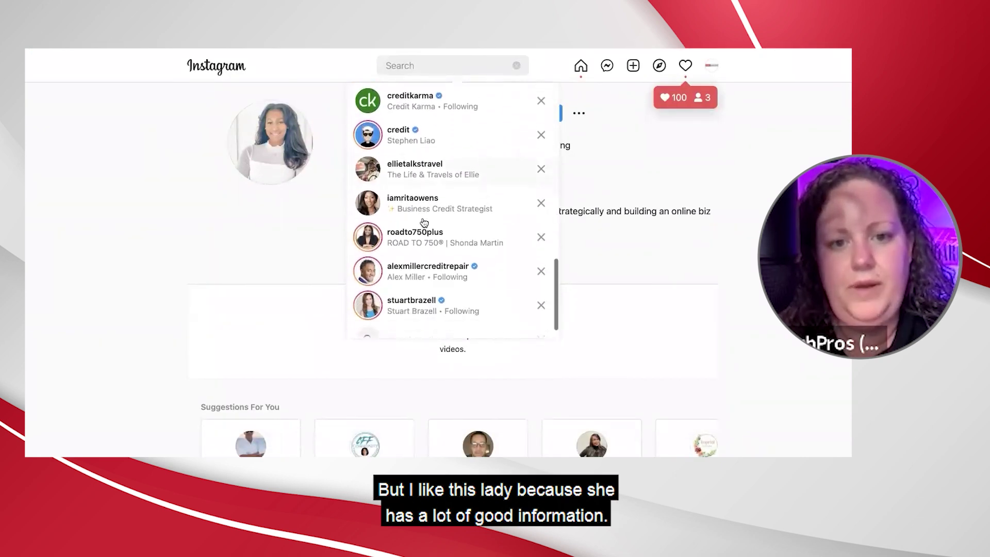
scroll(423, 223, down, 1)
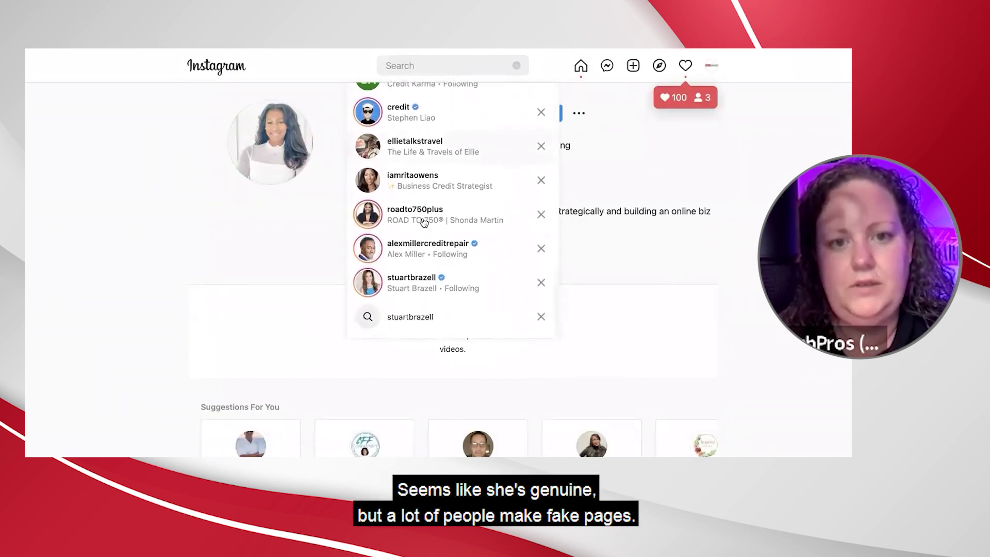
click(300, 270)
Search Instagram for "ellie" and open the ellietalksmoney profile.
click(404, 64)
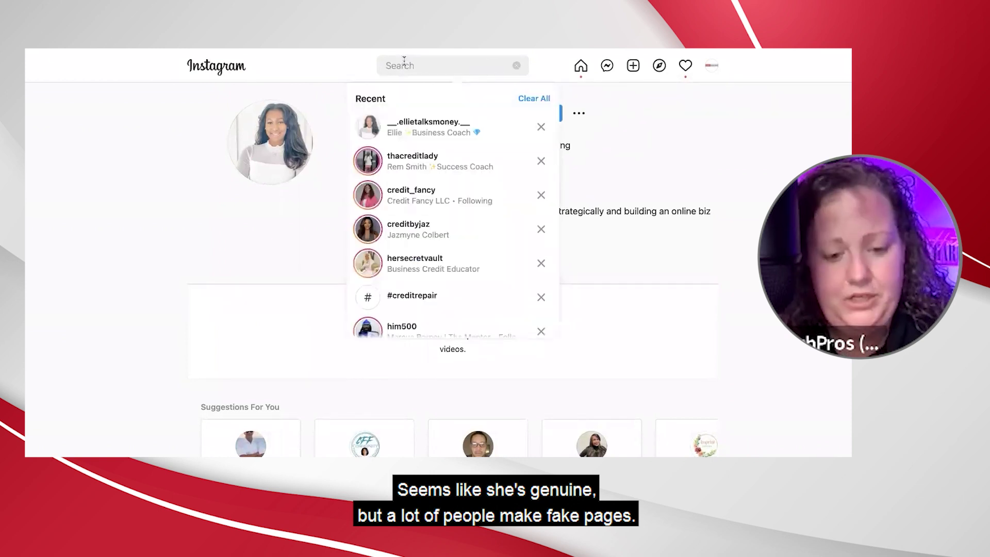
text(ellie)
click(407, 101)
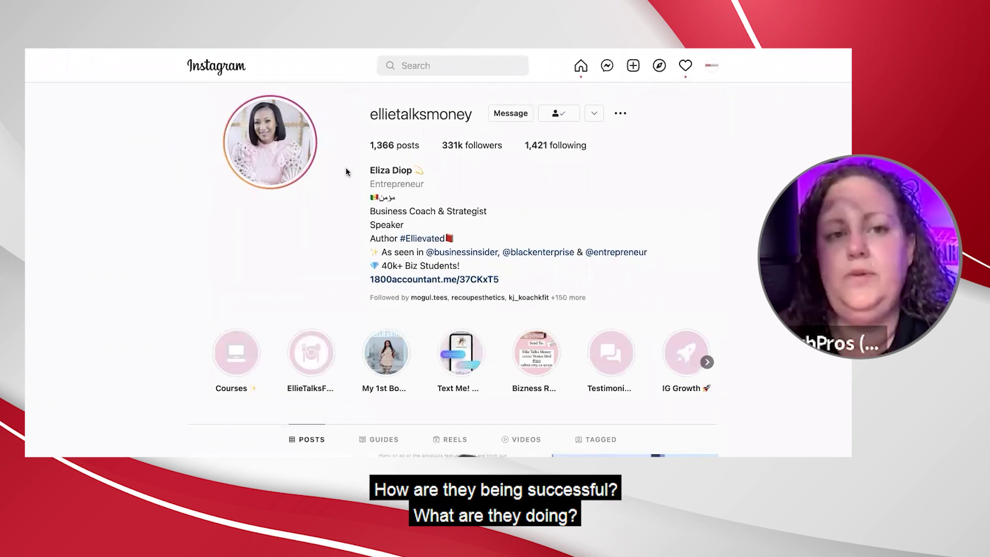
Examine the posts on the ellietalksmoney profile for how the content presents the personal brand.
scroll(346, 170, down, 10)
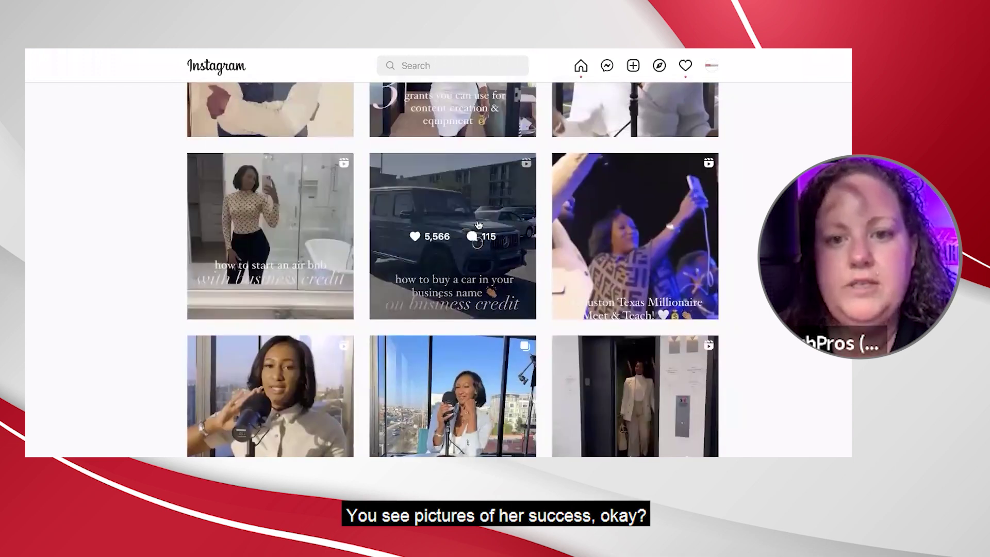
scroll(455, 249, down, 5)
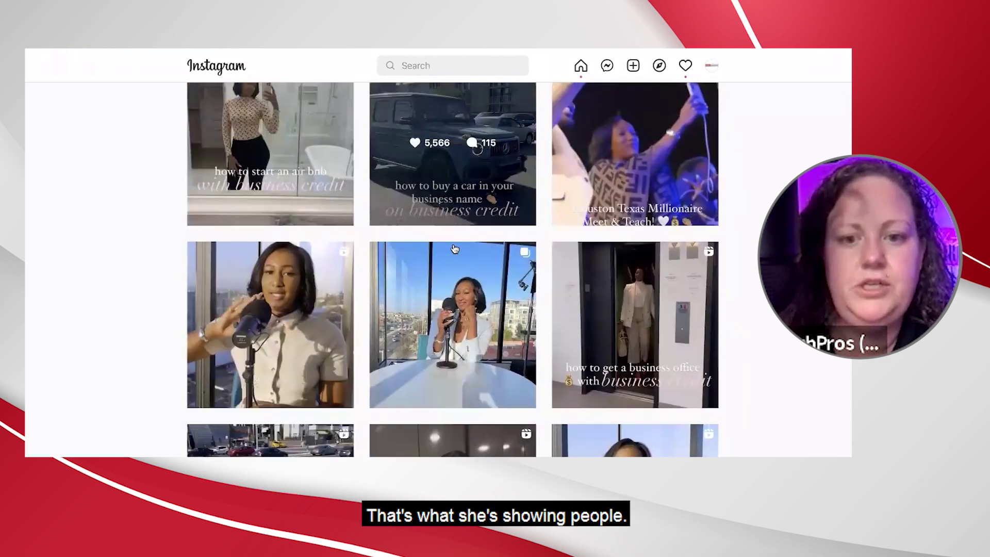
scroll(454, 249, down, 3)
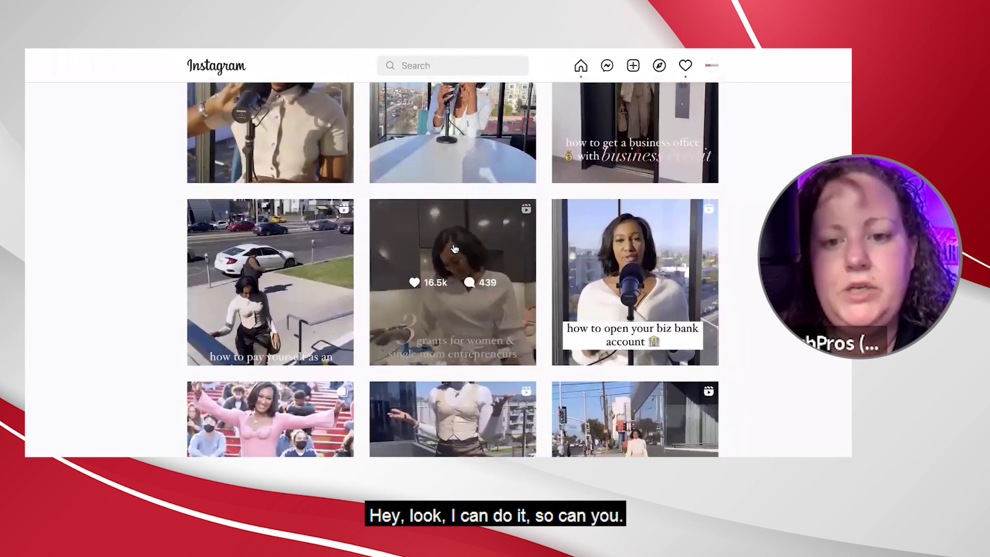
scroll(455, 249, down, 3)
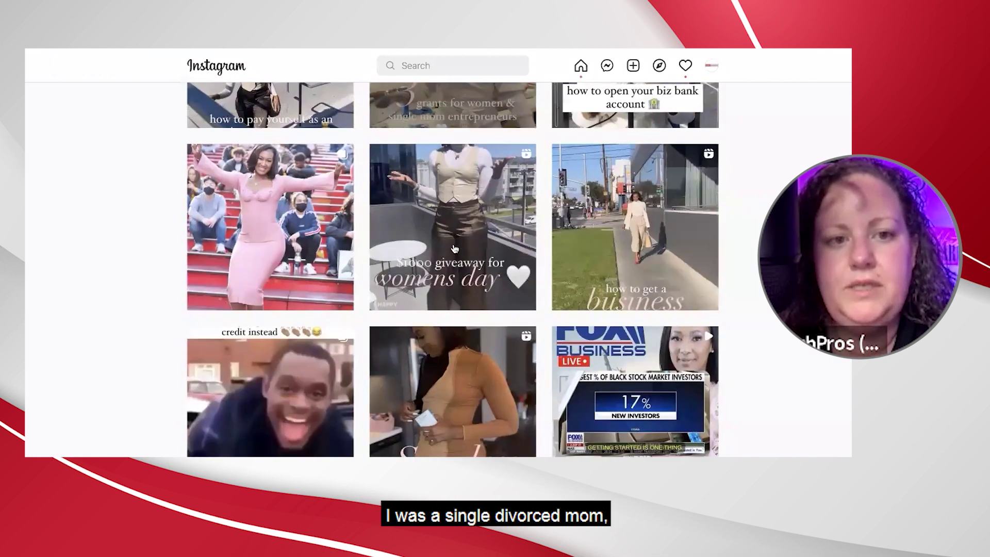
scroll(455, 249, down, 3)
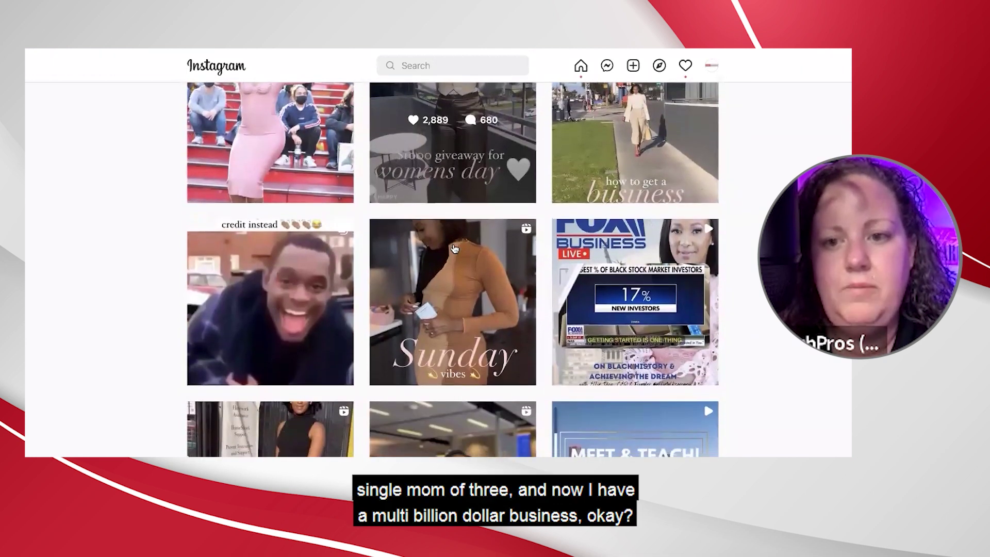
scroll(454, 249, down, 3)
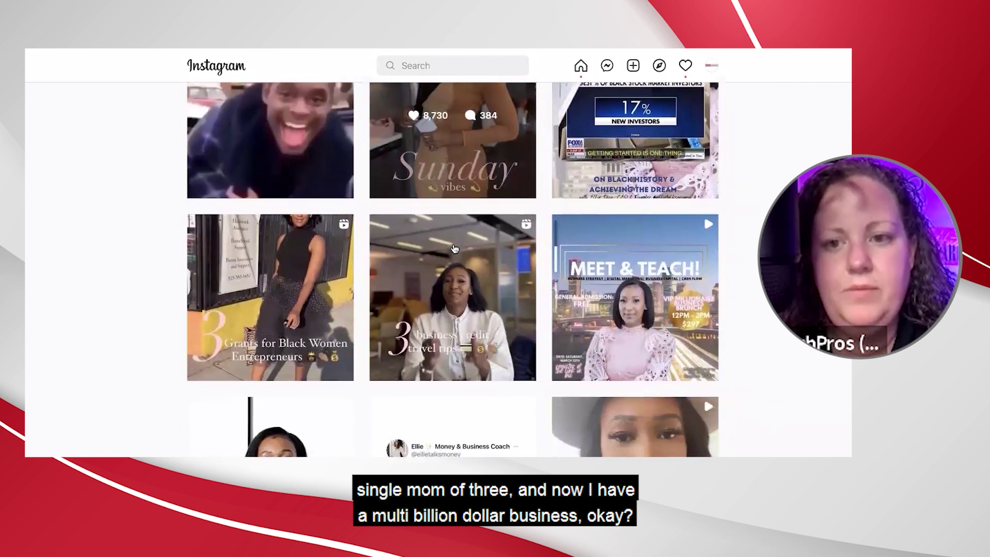
scroll(455, 249, down, 9)
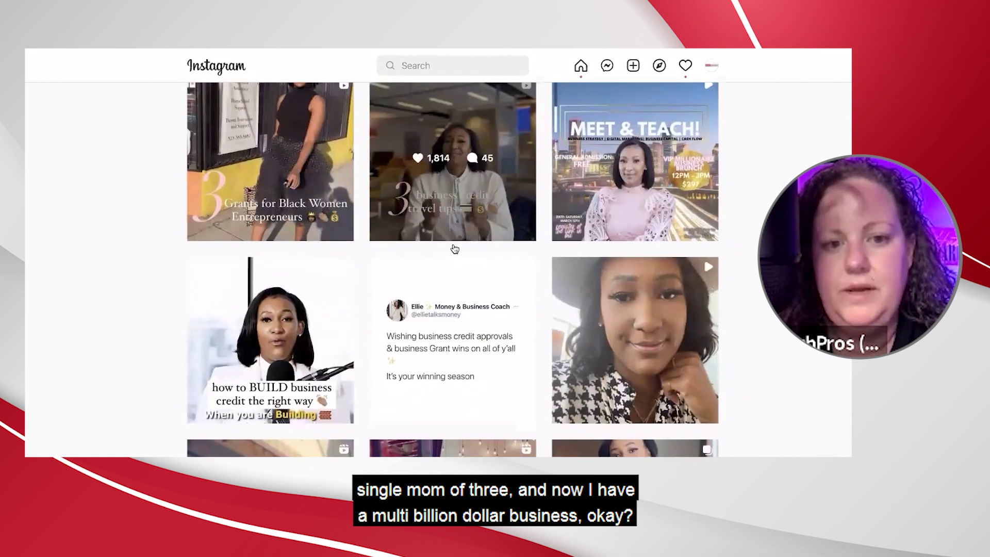
scroll(533, 308, down, 8)
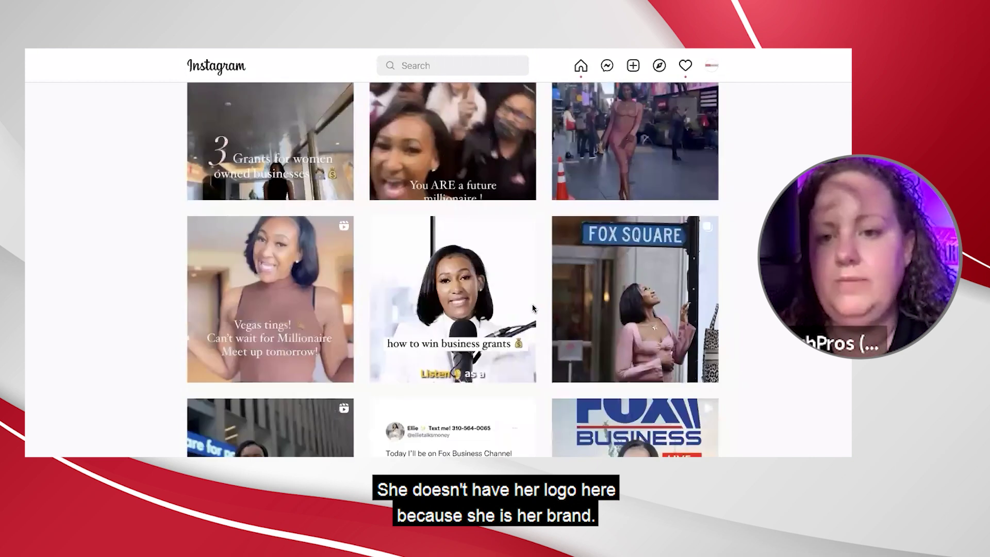
Look further down the ellietalksmoney posts and open the pink Tour flyer to examine its design.
scroll(534, 308, down, 6)
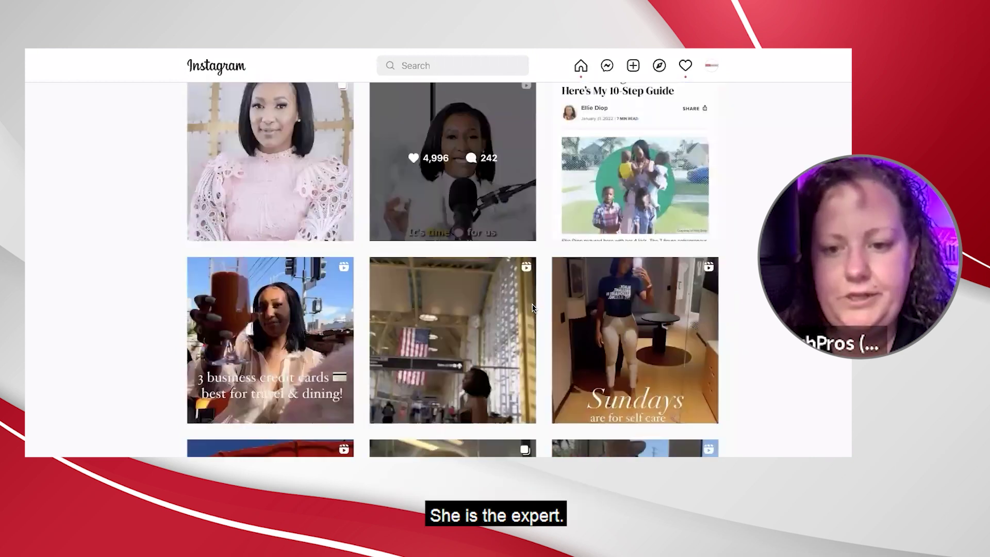
scroll(534, 308, down, 1)
scroll(533, 308, down, 10)
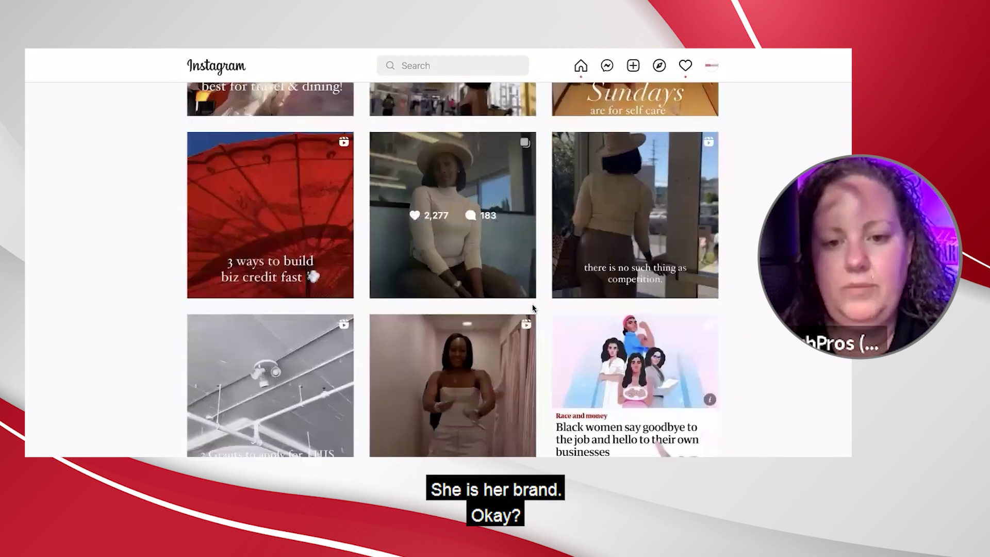
scroll(454, 297, down, 3)
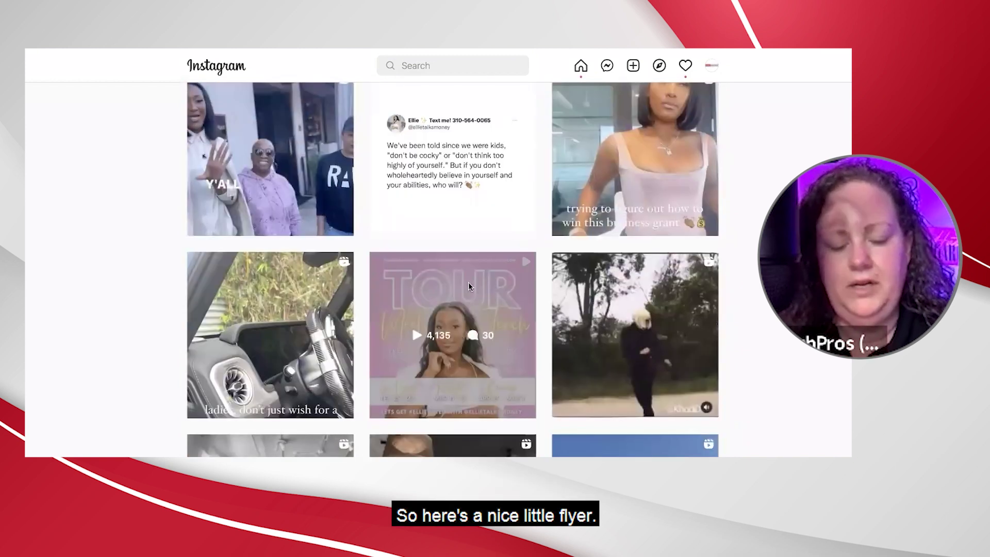
click(462, 287)
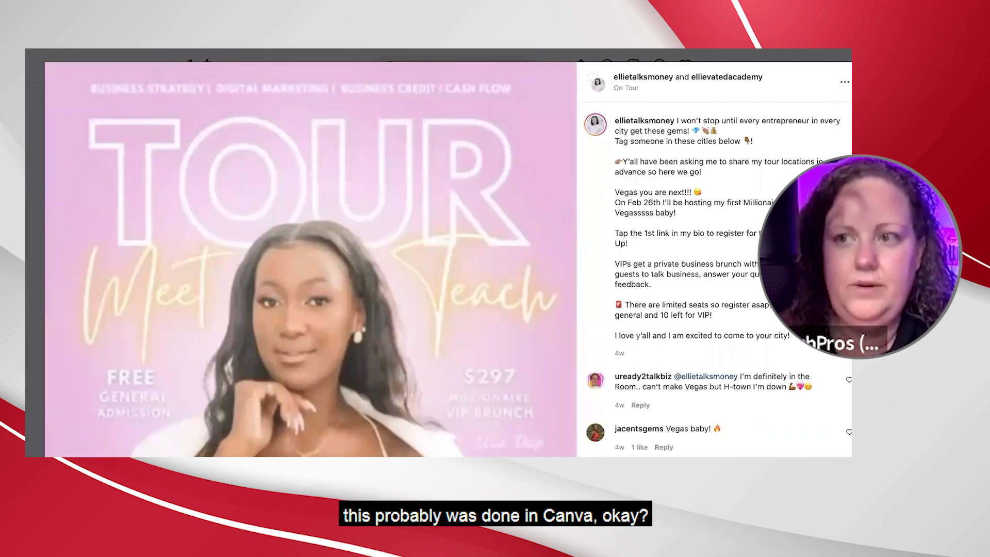
key(Escape)
Look through the older ellietalksmoney posts below the flyer for the kind of video content shared.
scroll(453, 270, down, 4)
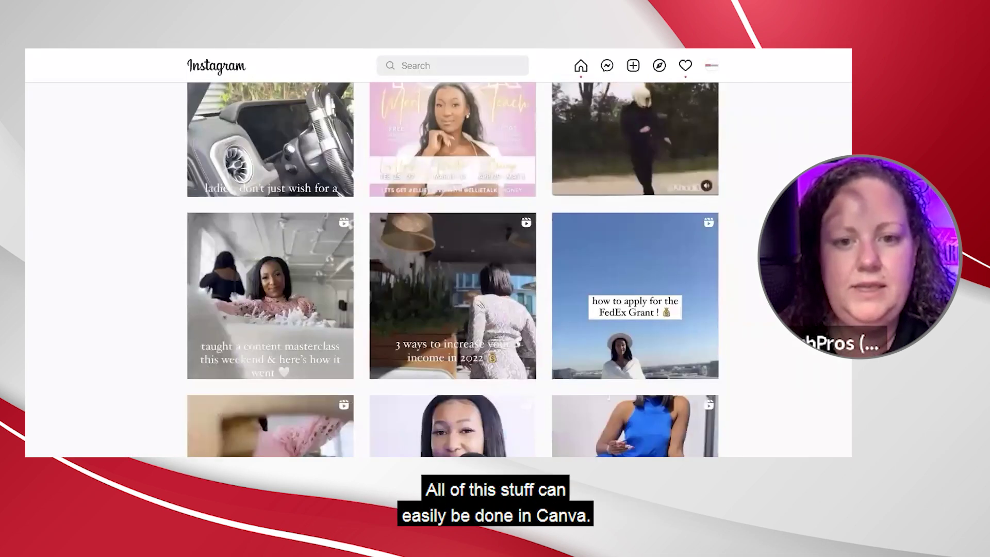
scroll(724, 220, down, 3)
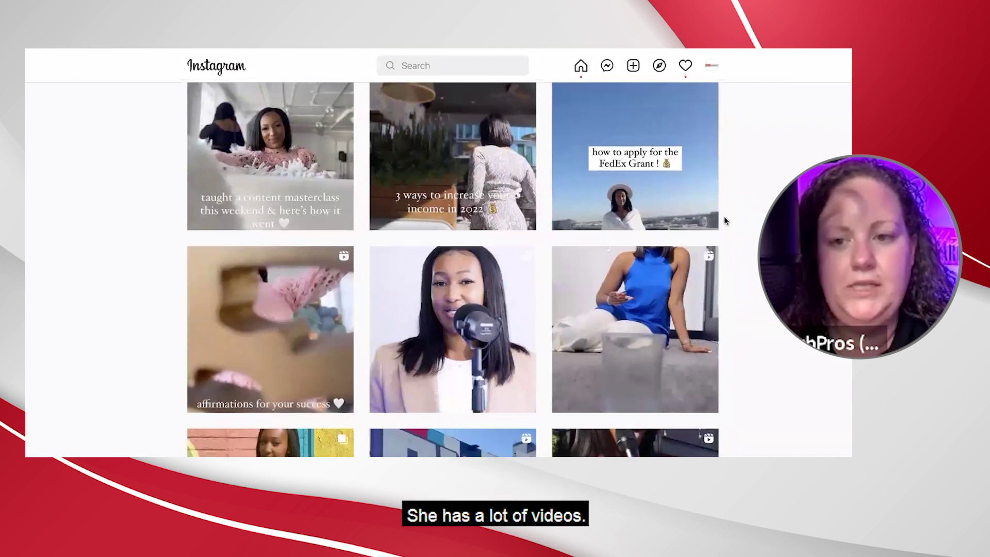
scroll(701, 272, down, 4)
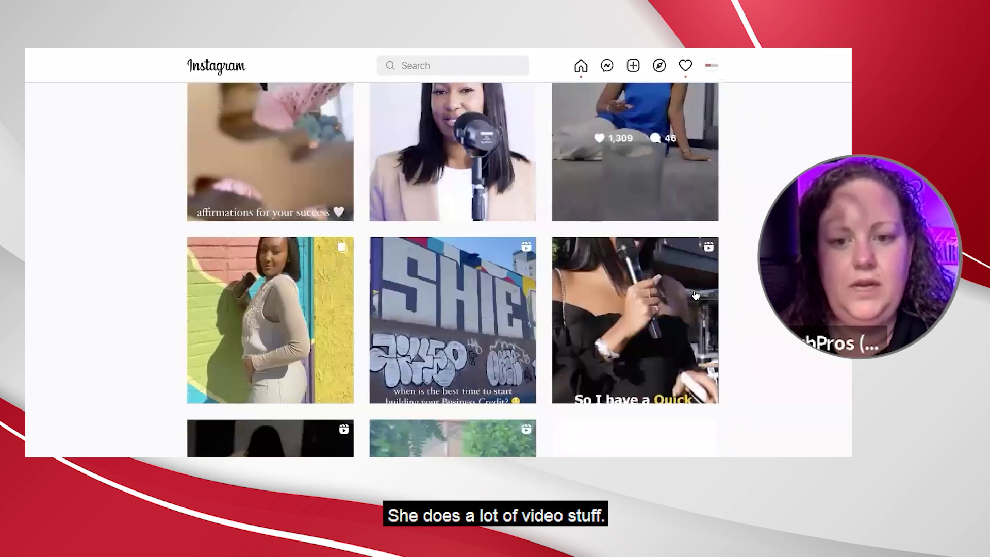
Open the newest follower's profile from the notifications and like the first photo, showing law work beside a bunk.
click(685, 66)
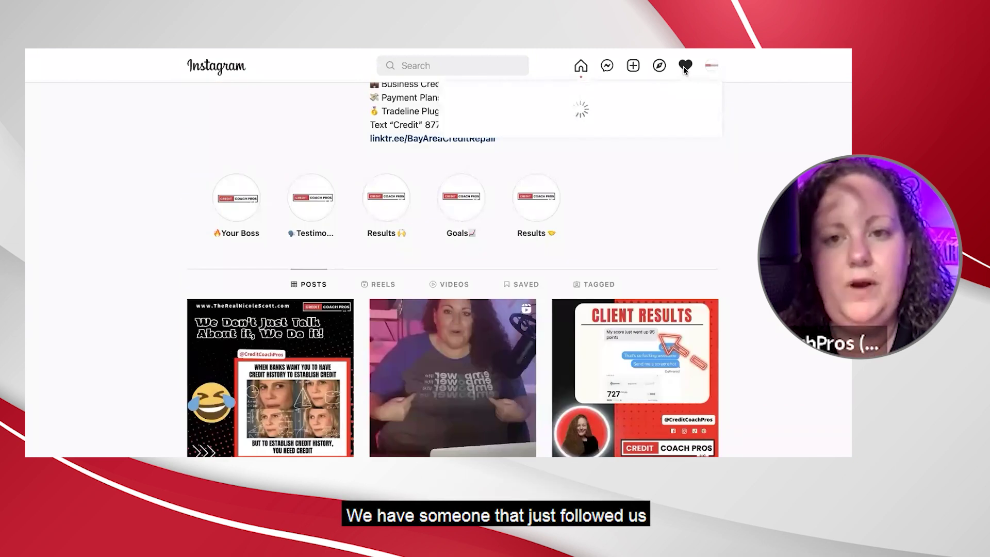
scroll(685, 70, down, 1)
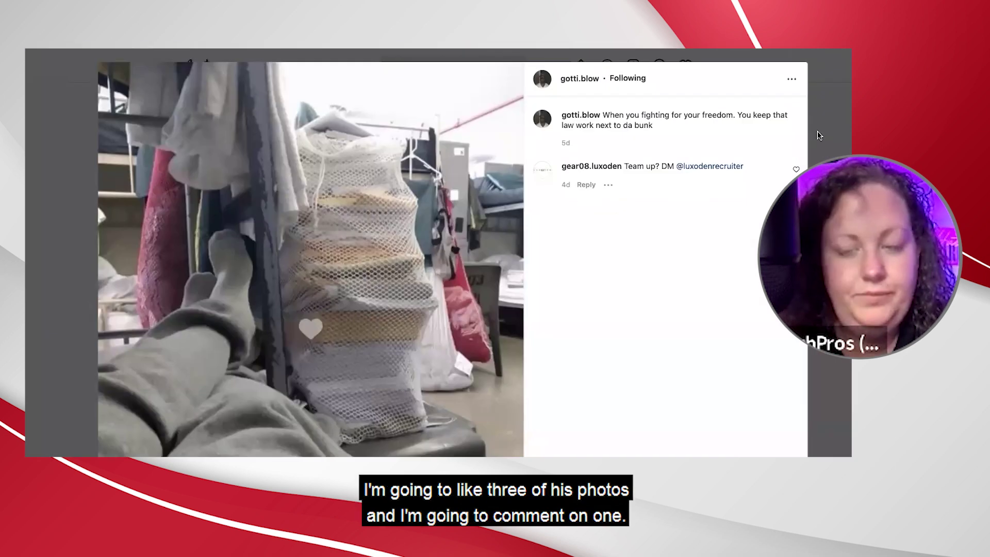
click(96, 204)
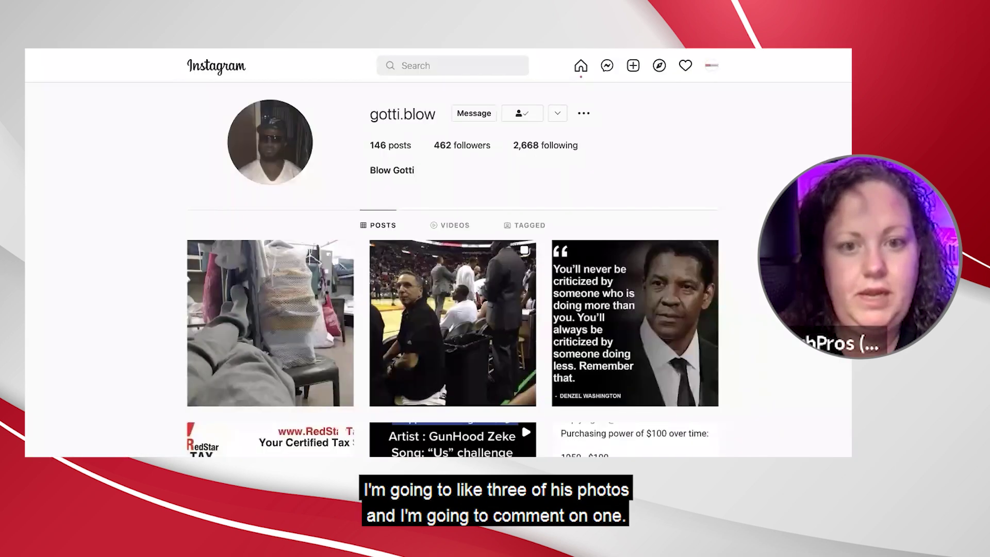
scroll(693, 232, down, 3)
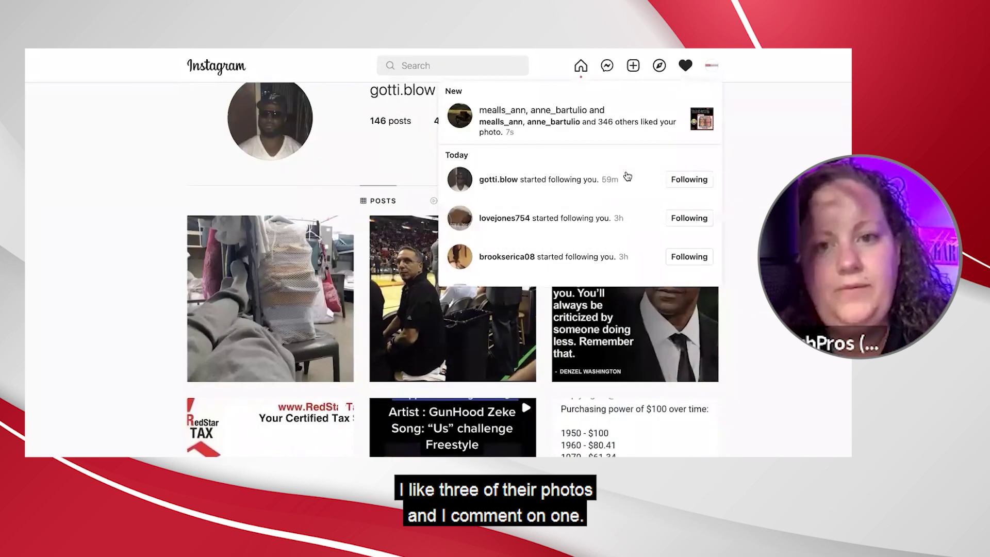
Open the second recent follower's profile from the notifications and view the first-birthday photo and the baby shower video.
click(498, 218)
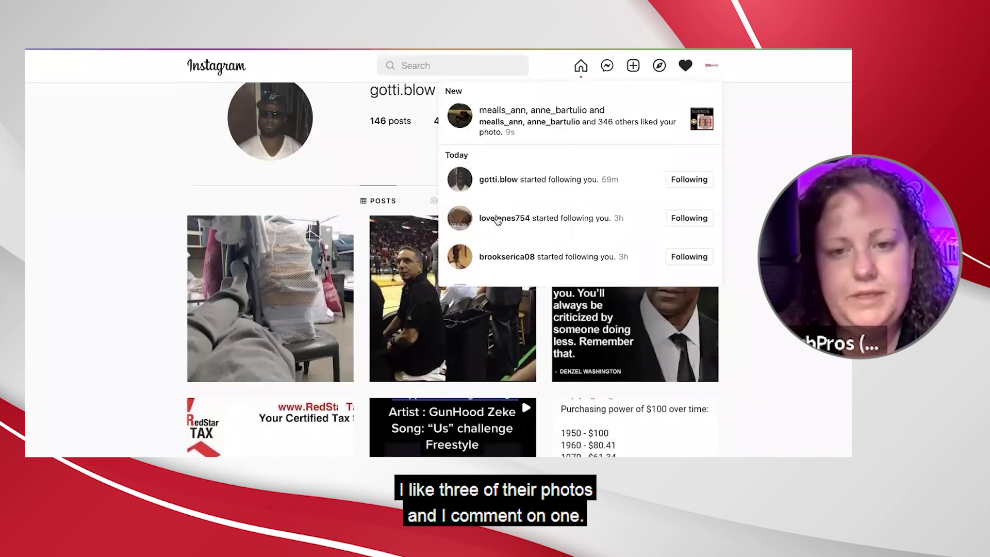
click(453, 340)
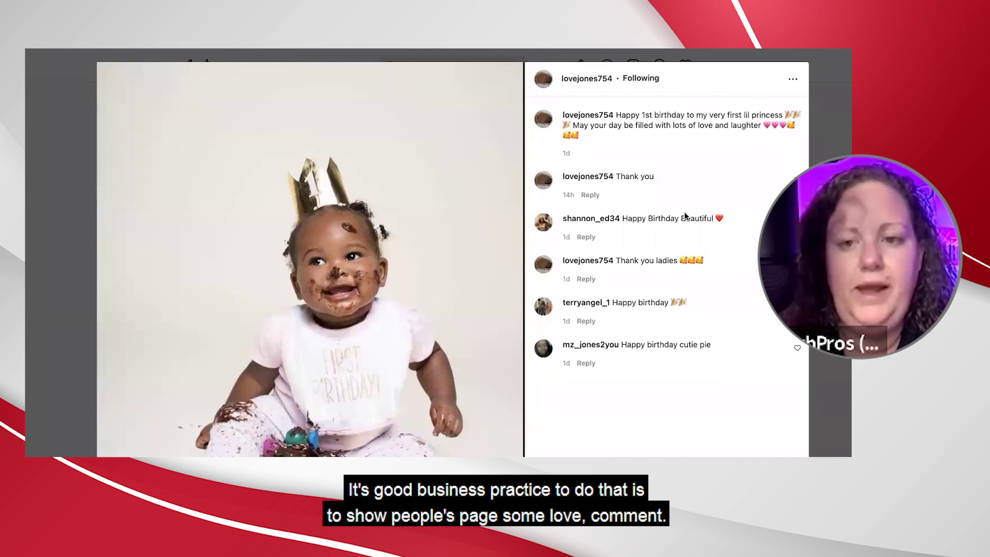
key(Escape)
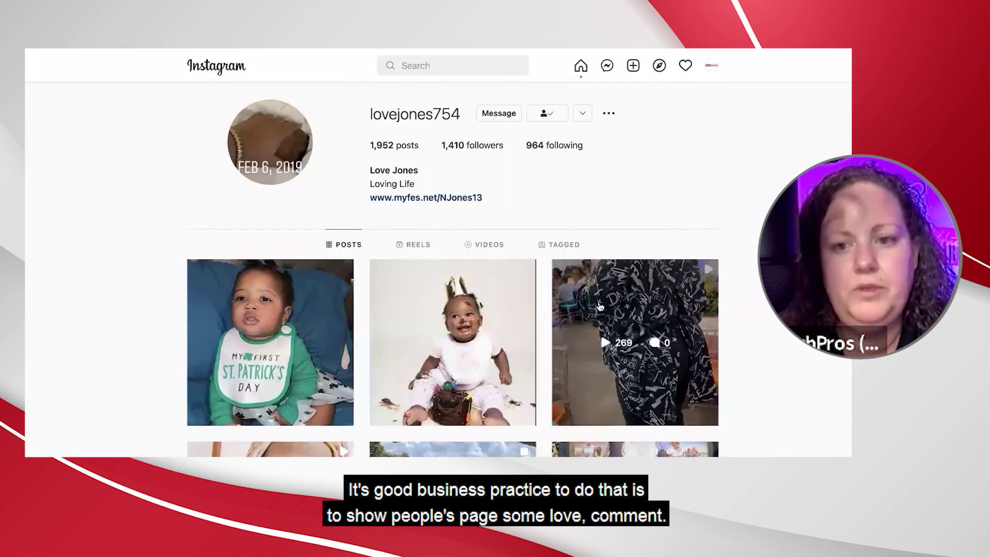
click(600, 307)
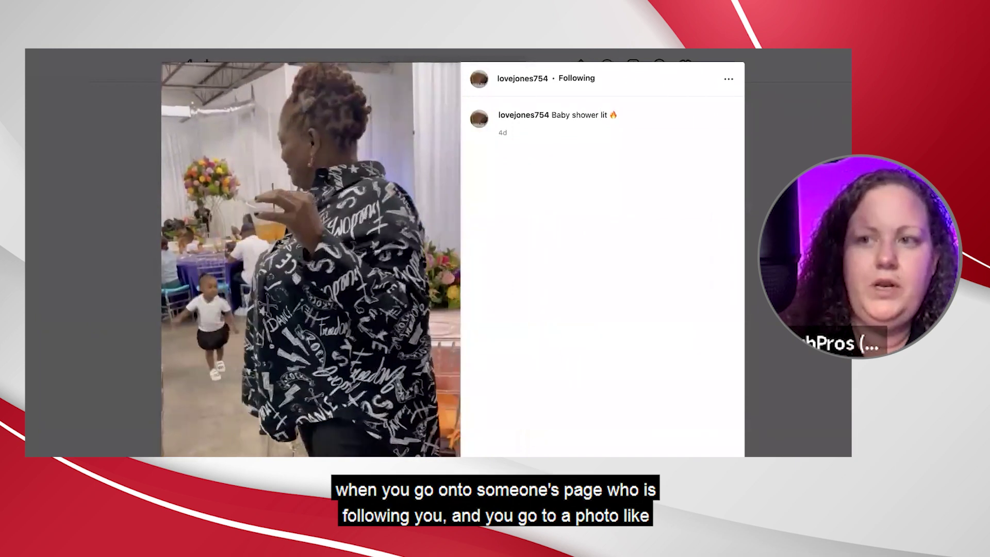
key(Escape)
Like the follower's first-birthday photo, post the comment "Happy 1st Birthday Pretty Baby!!!" and return to the profile's posts.
scroll(452, 268, down, 2)
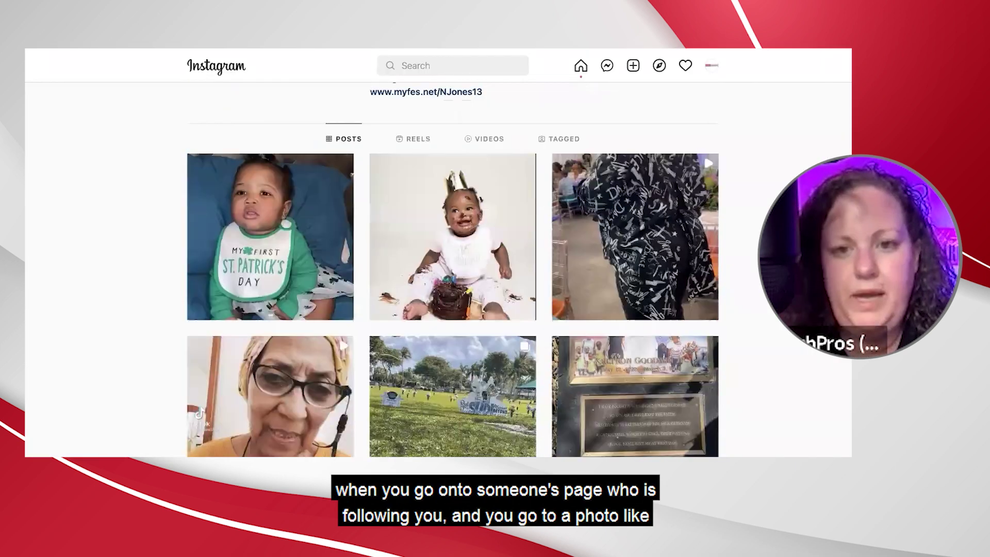
scroll(662, 249, down, 3)
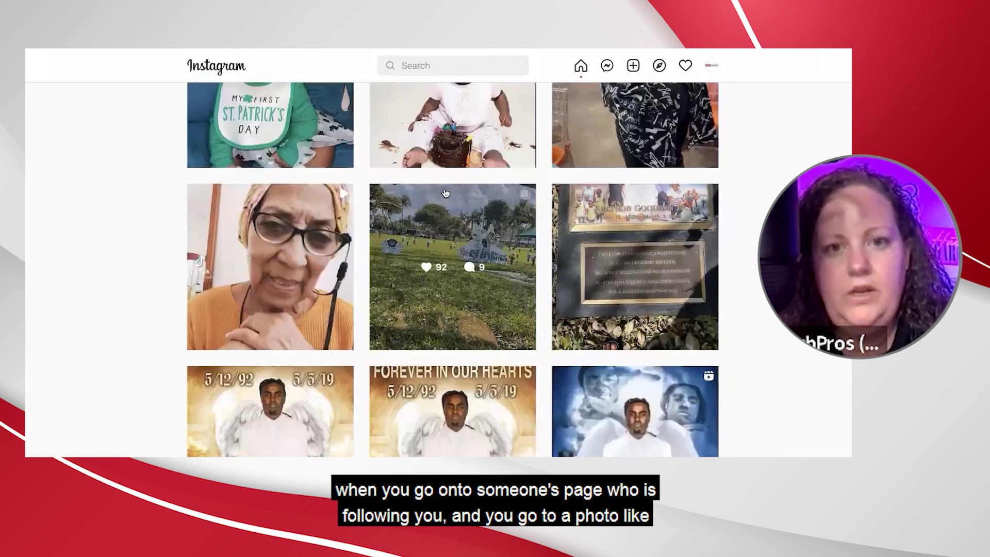
scroll(446, 193, up, 2)
click(446, 218)
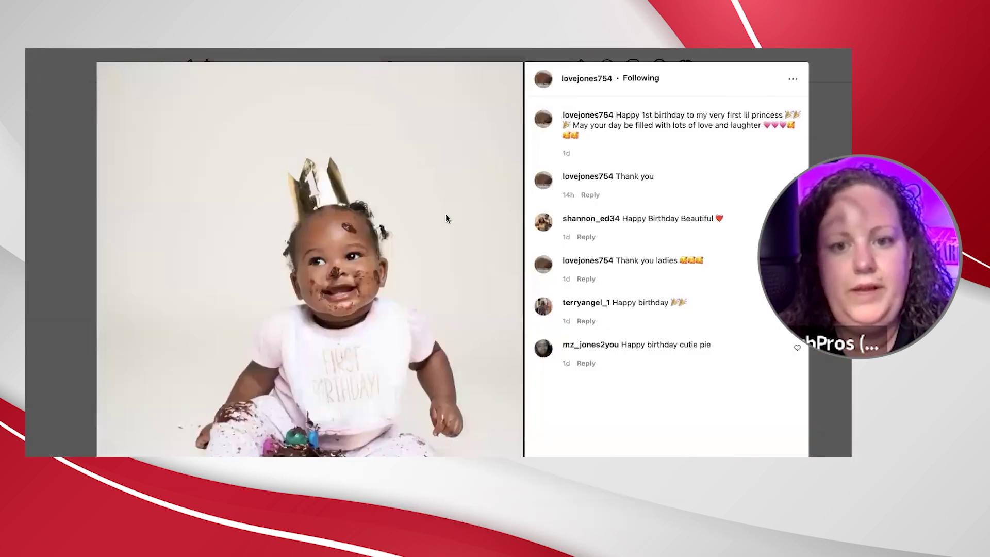
double_click(446, 216)
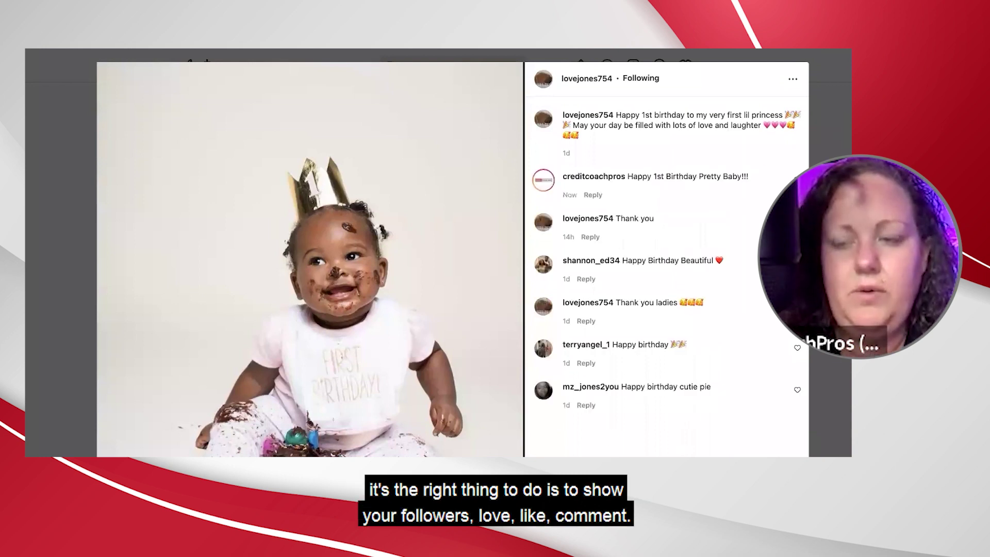
click(833, 137)
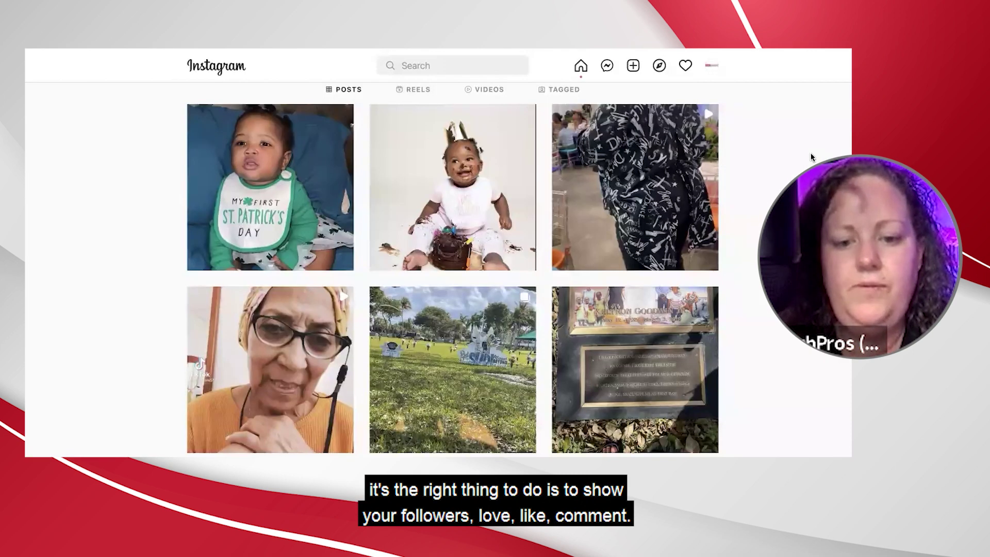
scroll(784, 137, up, 2)
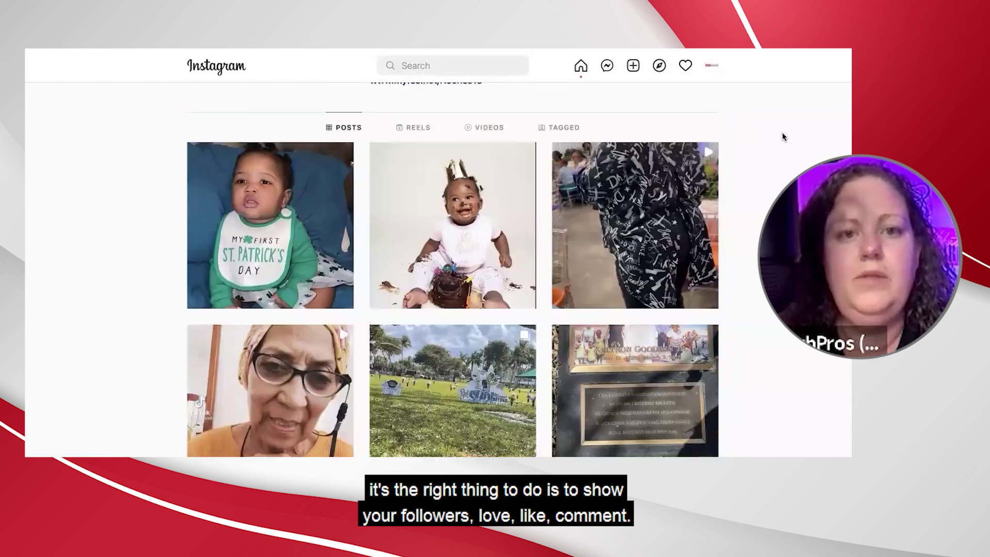
scroll(783, 137, up, 5)
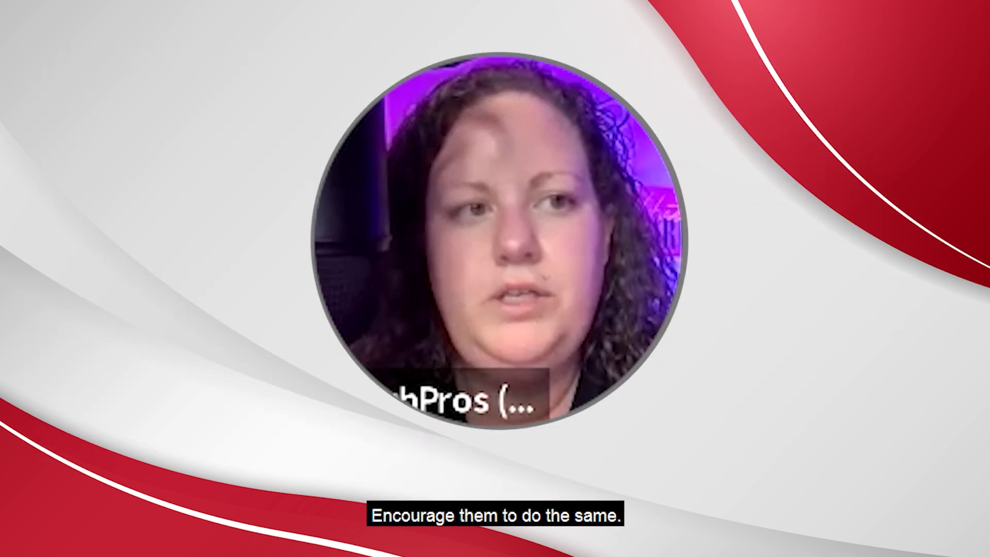